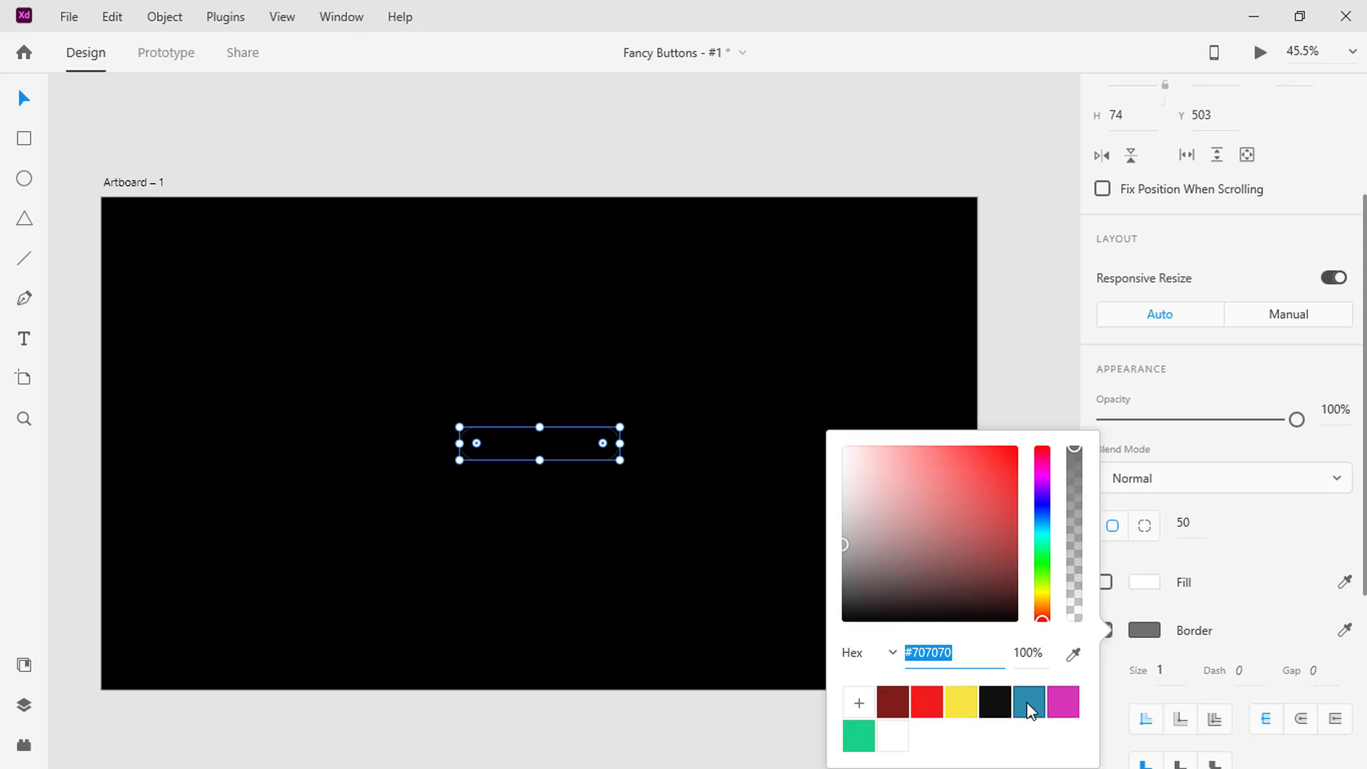
# Give the rounded rectangle a blue border from the saved swatches with a size of 3
pyautogui.click(1027, 702)
pyautogui.click(1171, 669)
pyautogui.write('3')
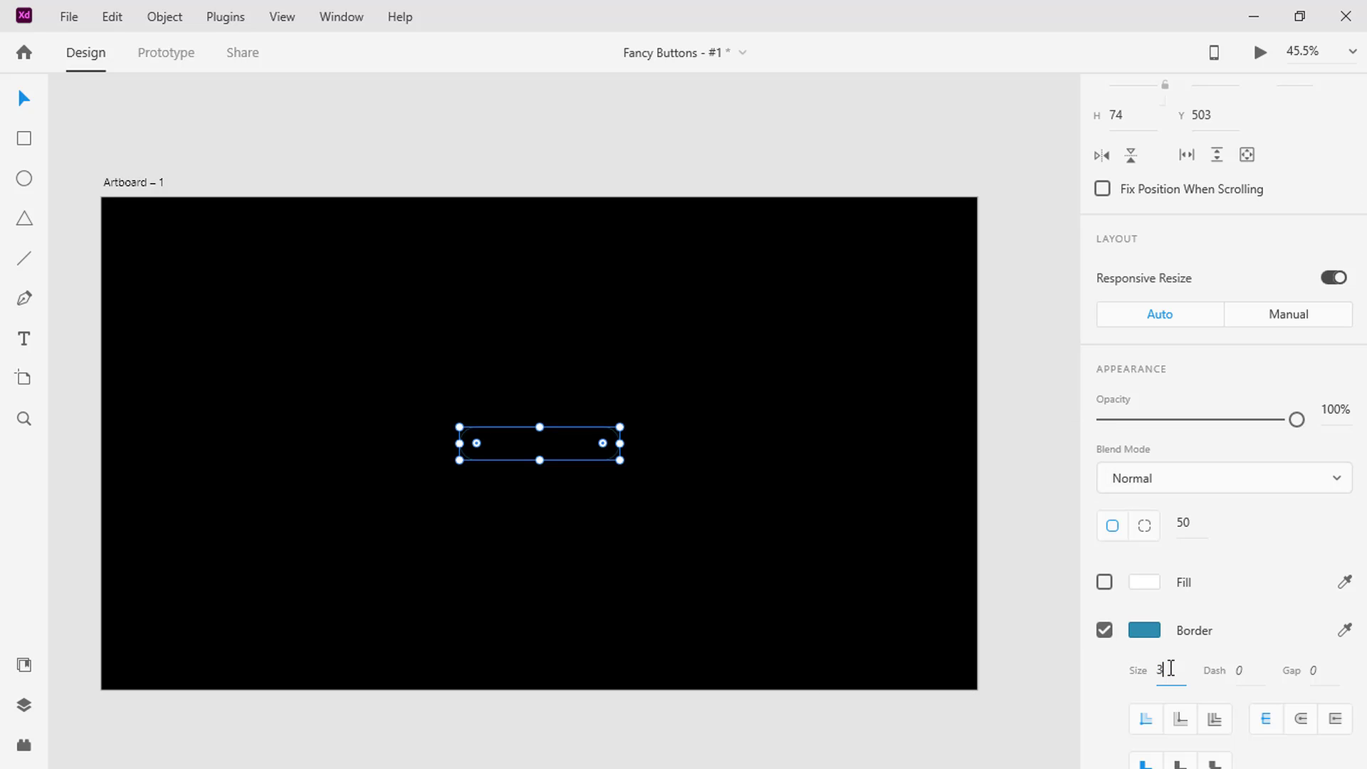
pyautogui.press('Return')
# Set the rounded rectangle's border dash to 297 and its gap to 100
pyautogui.click(1239, 670)
pyautogui.write('297')
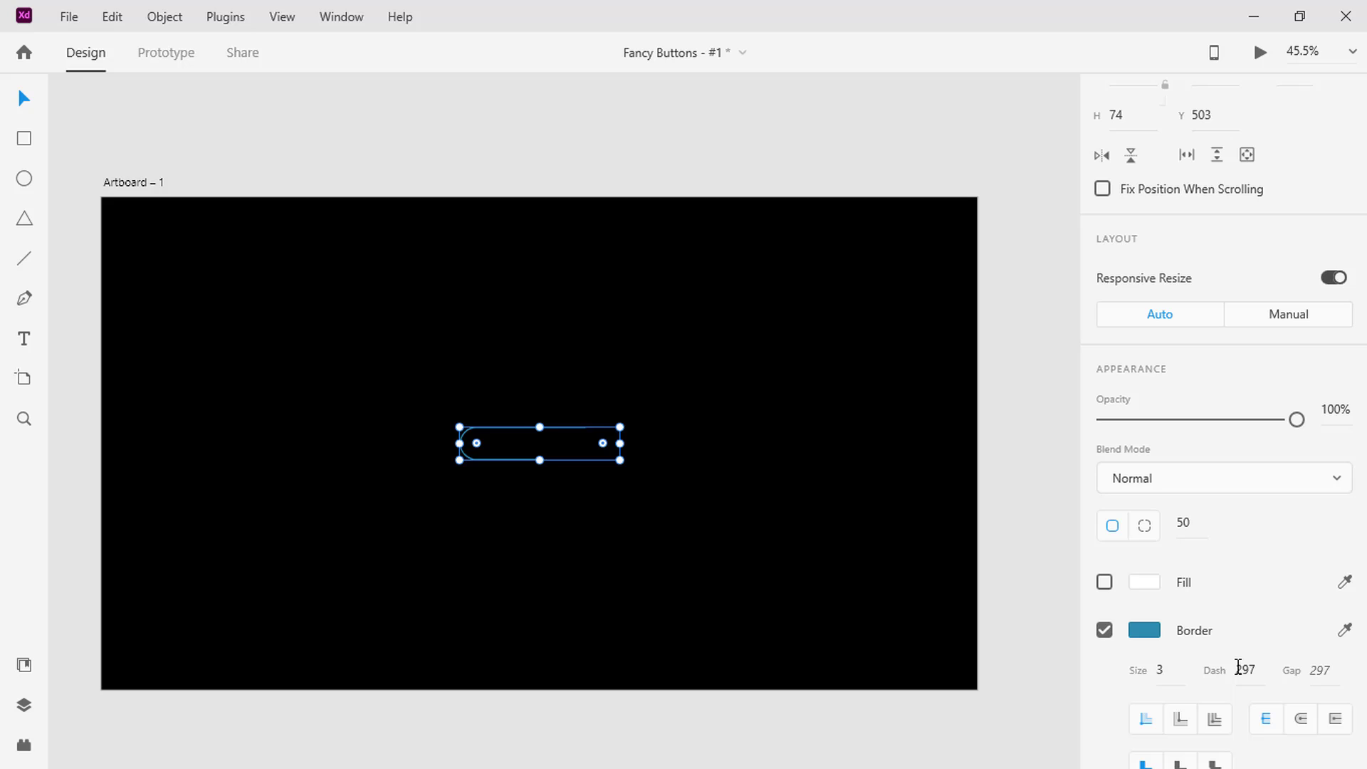
pyautogui.click(1319, 670)
pyautogui.write('100')
pyautogui.press('Return')
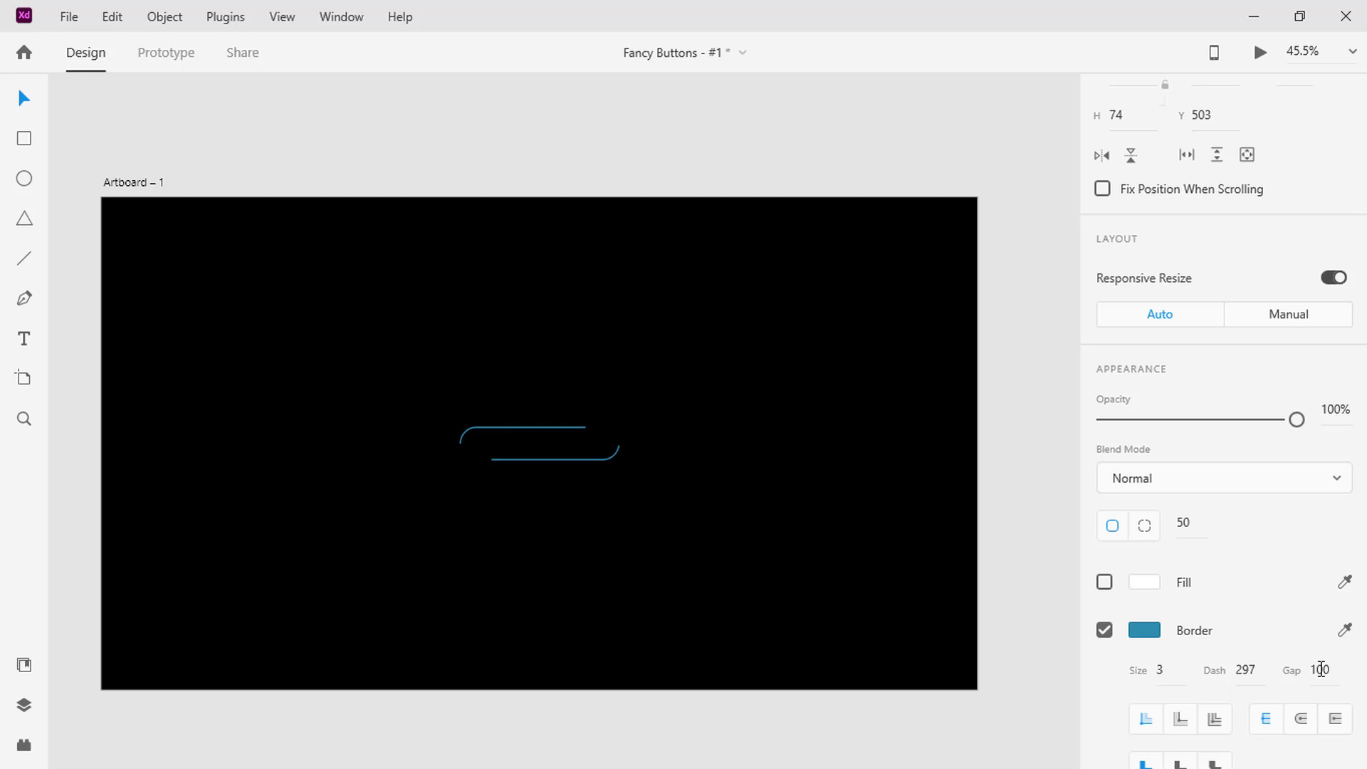
# Add the text "Hover Me" inside the dashed button outline
pyautogui.click(22, 343)
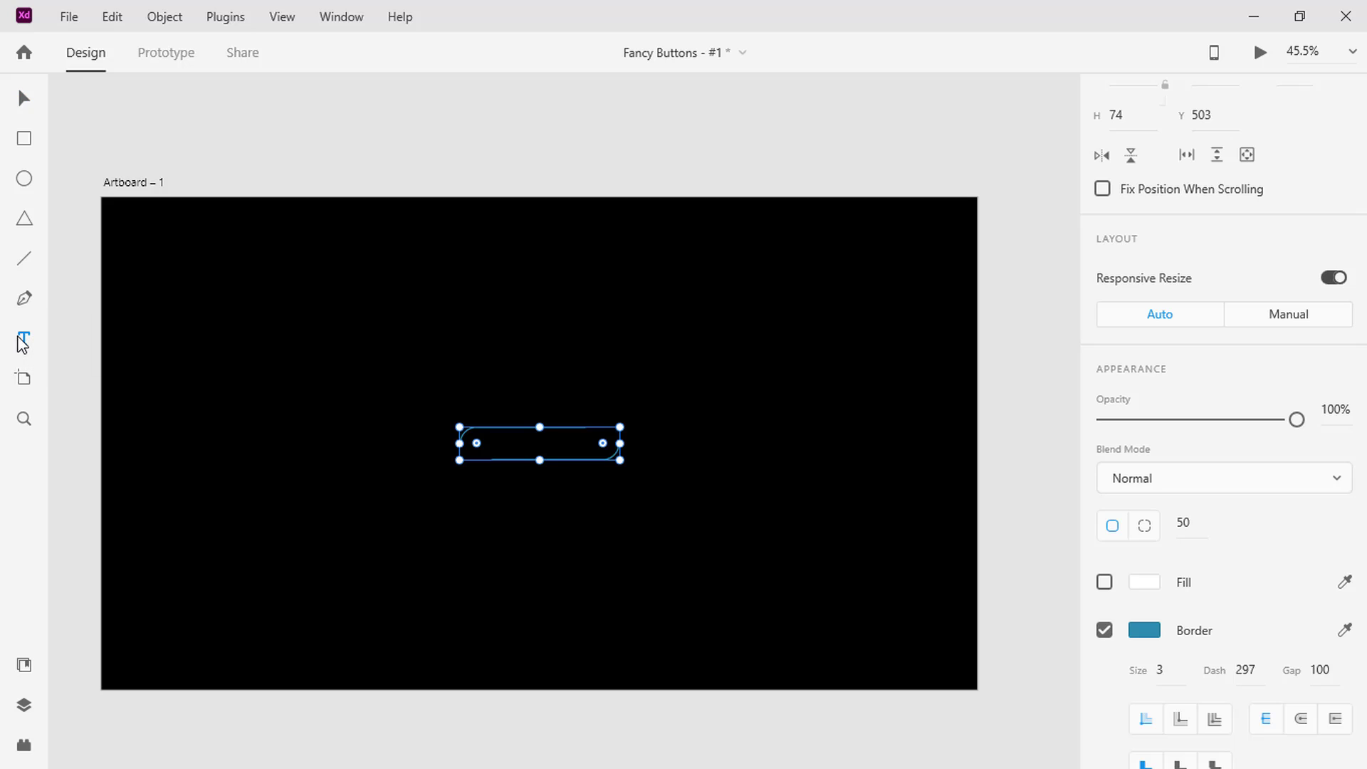
pyautogui.click(516, 443)
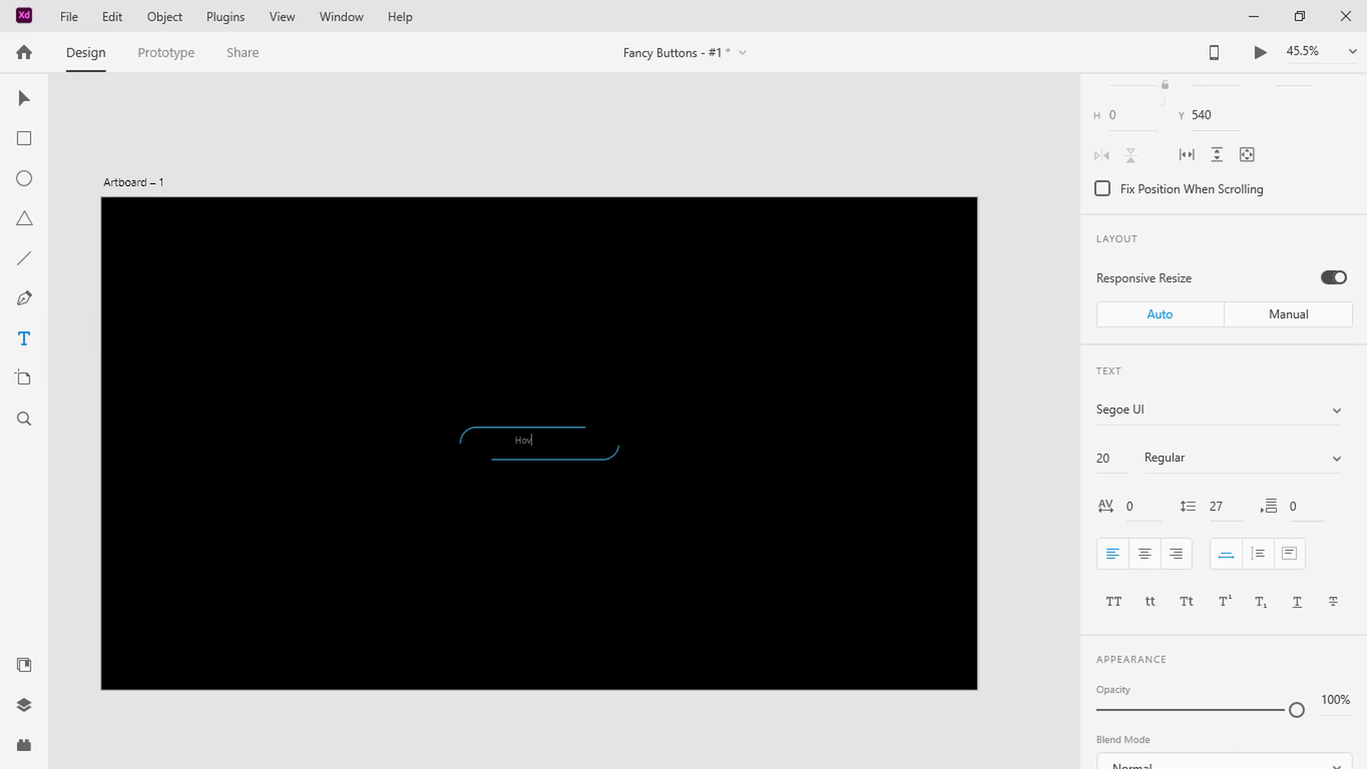
pyautogui.write('Hover Me')
pyautogui.press('Escape')
# Set the "Hover Me" text to the Poppins font at size 40
pyautogui.click(1172, 413)
pyautogui.write('P')
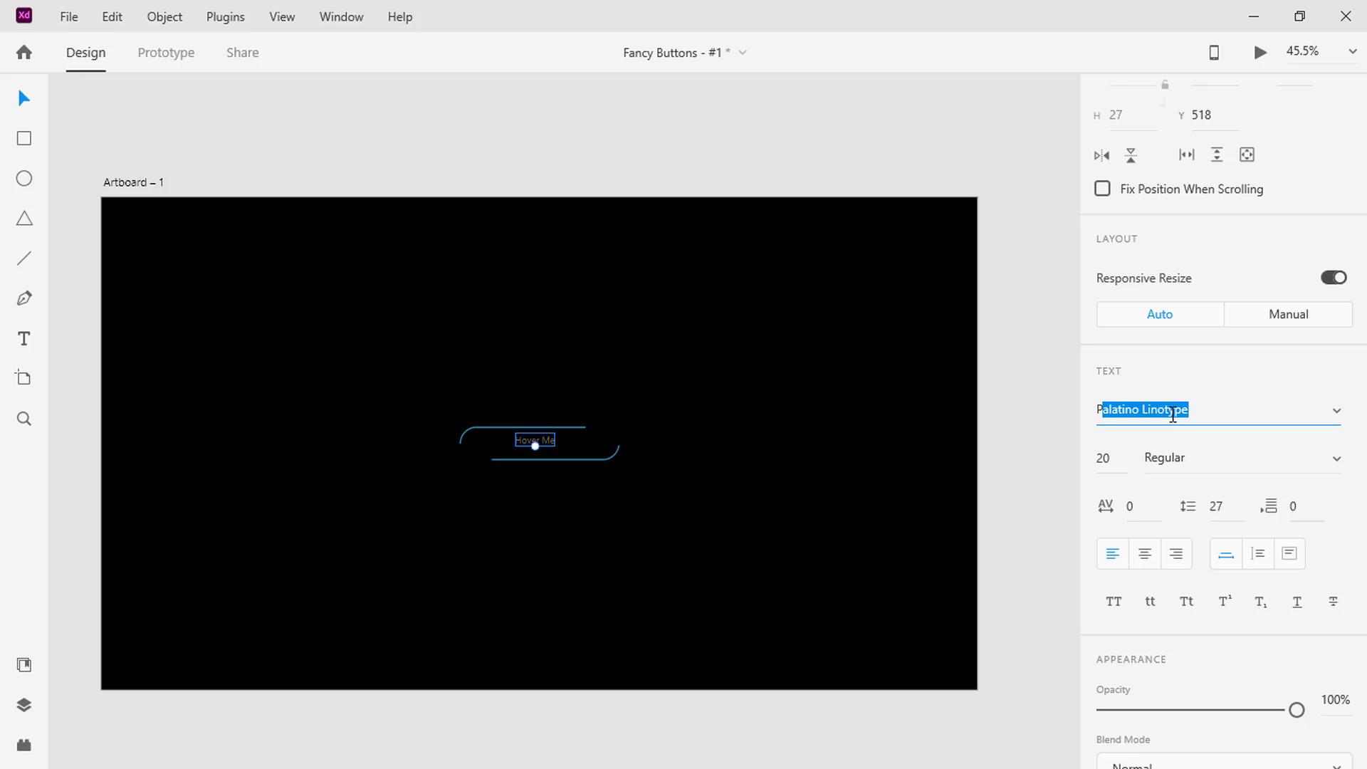
pyautogui.write('oppins')
pyautogui.press('Return')
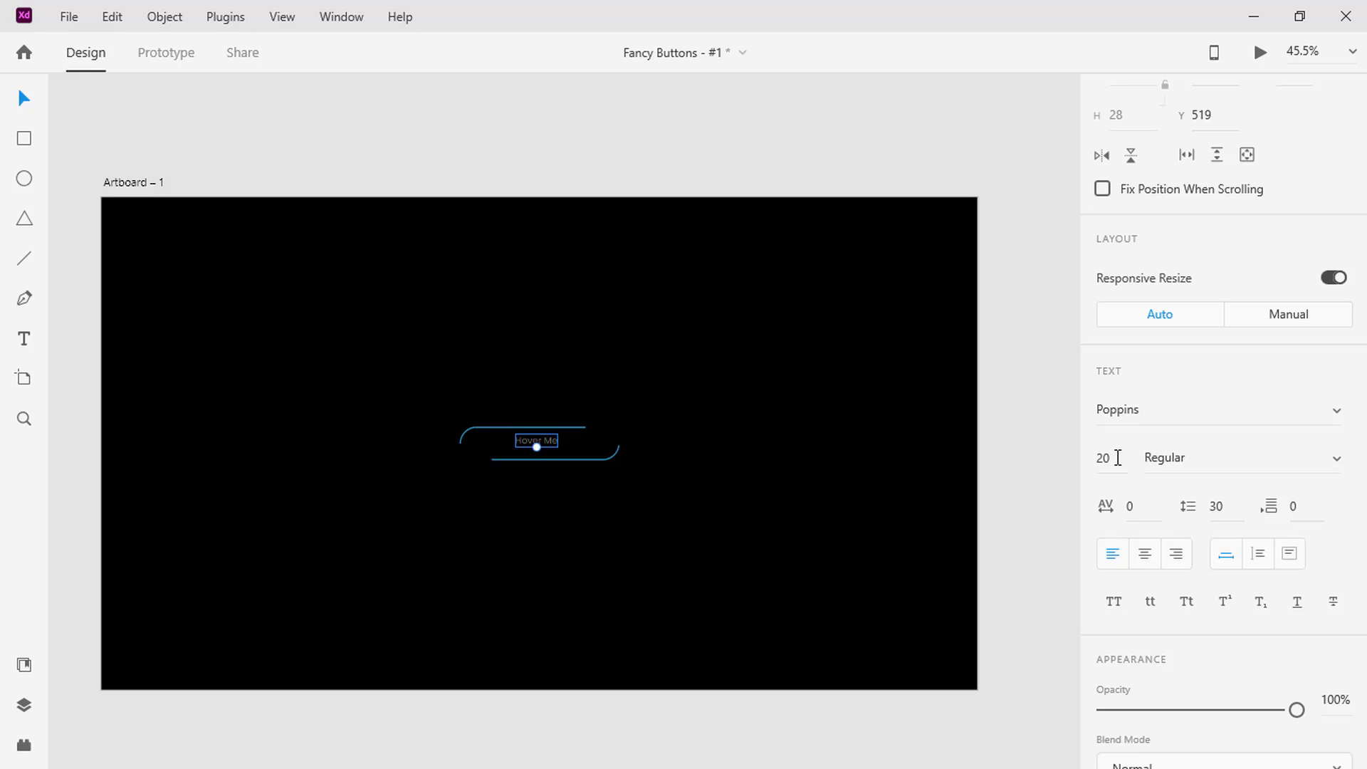
pyautogui.click(1118, 458)
pyautogui.press('Return')
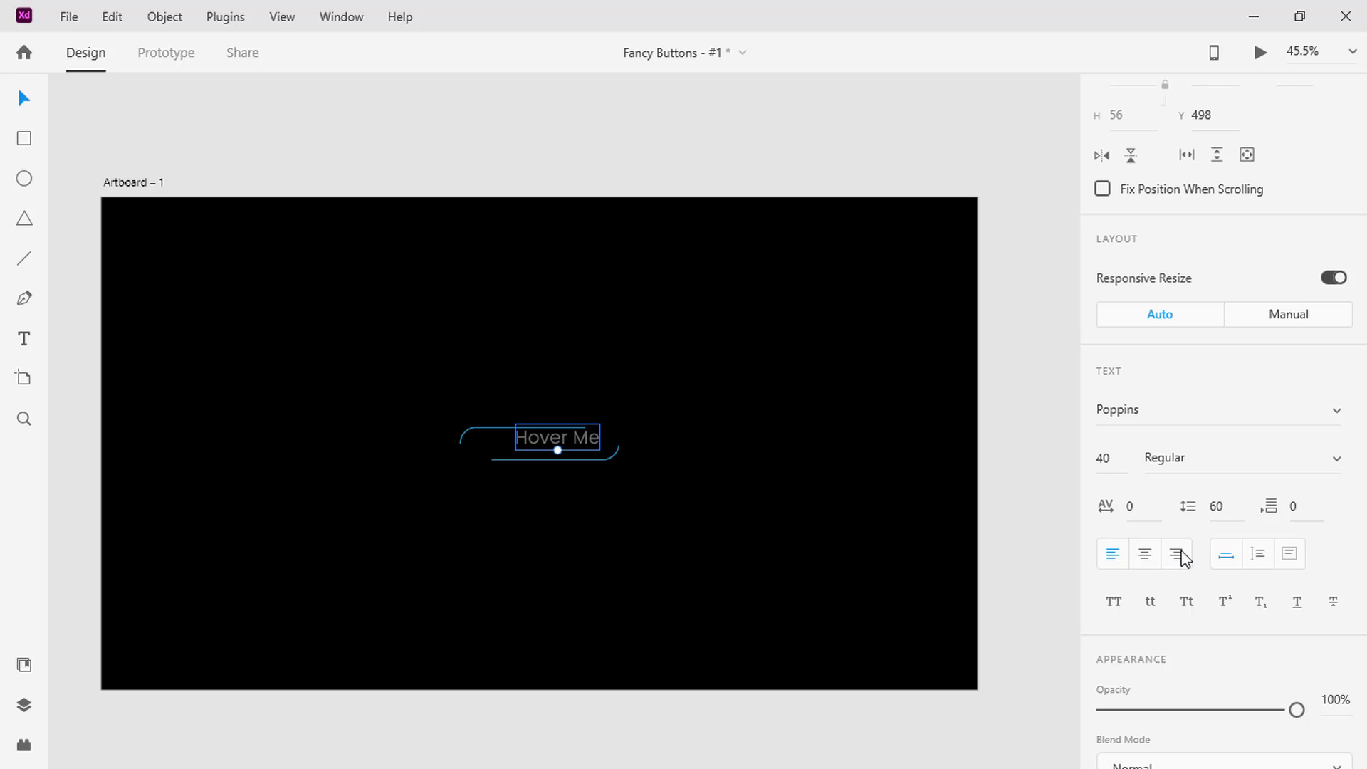
# Change the "Hover Me" text's fill color to white, #FFFFFF
pyautogui.scroll(-5, 1182, 558)
pyautogui.click(1143, 518)
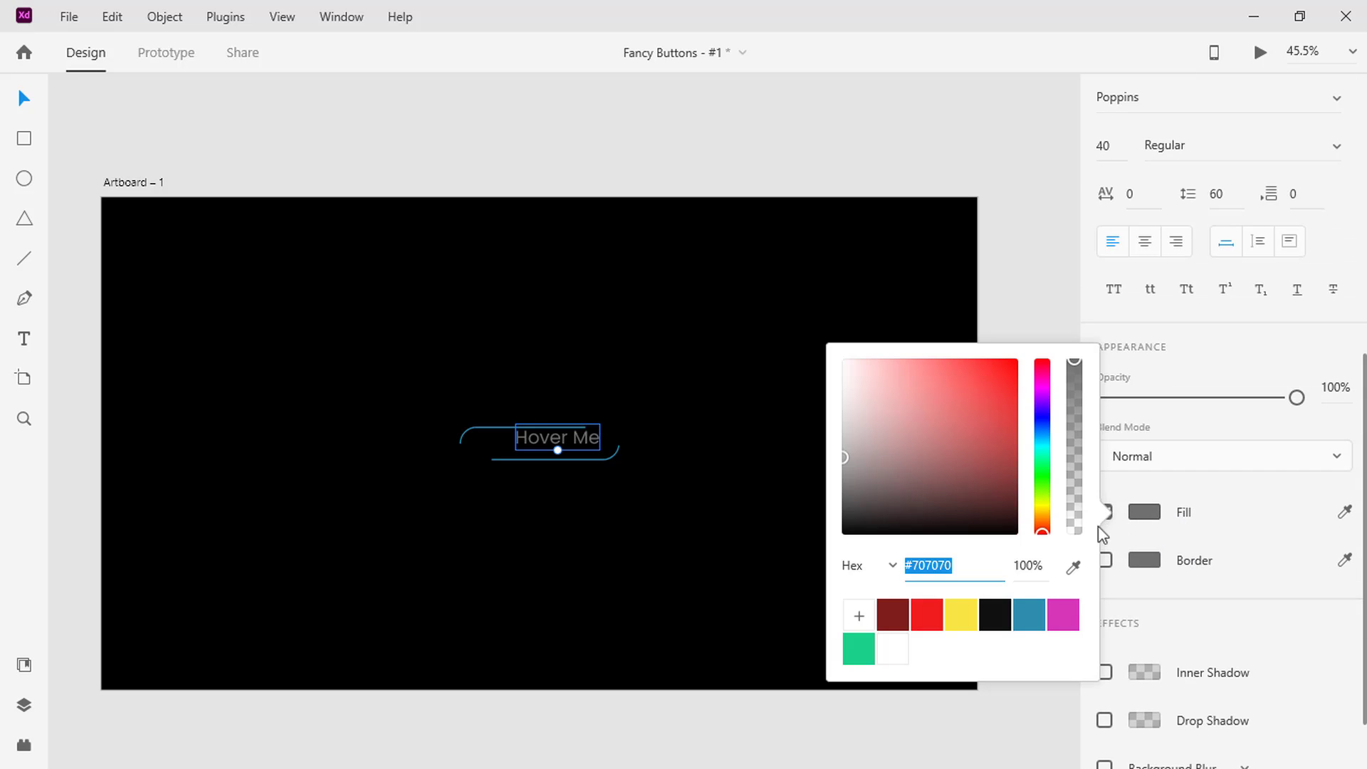
pyautogui.write('fff')
pyautogui.press('Return')
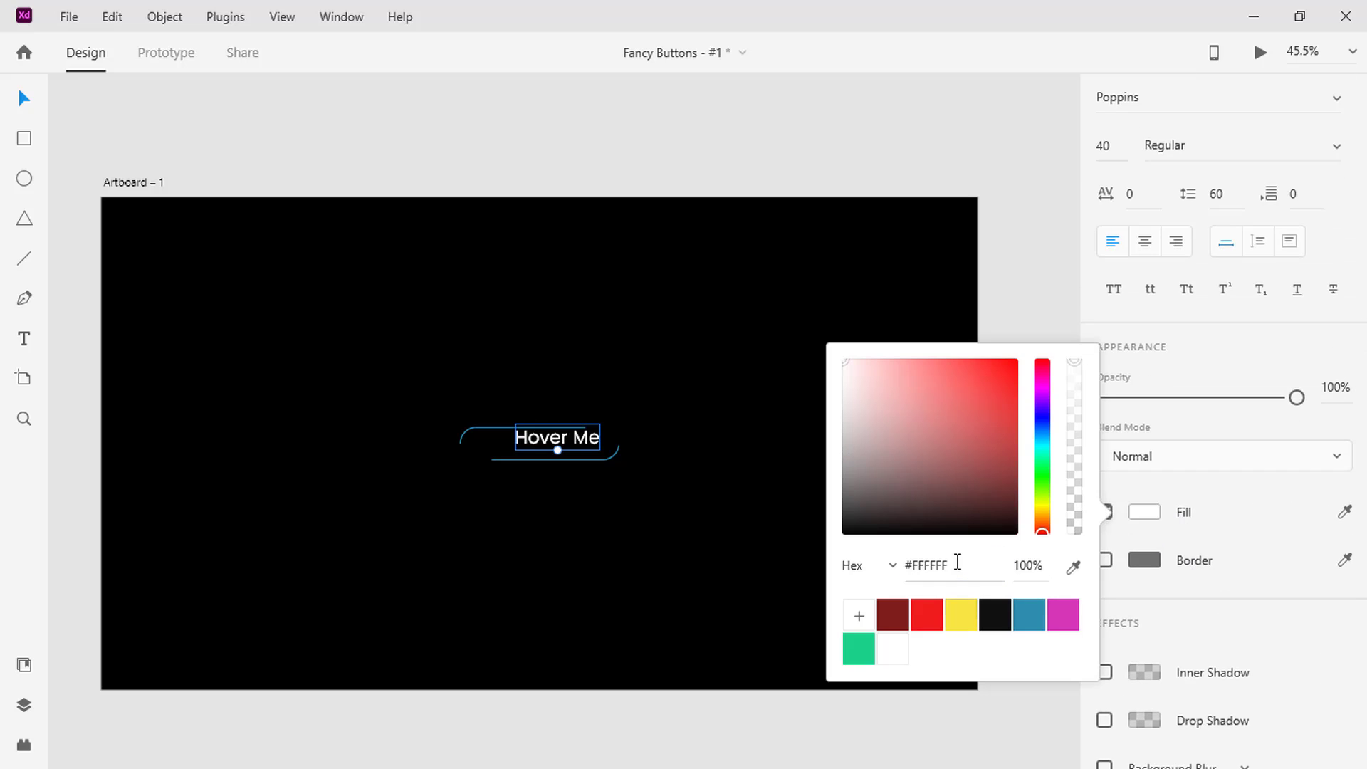
# Select the outline together with the "Hover Me" text and center them on each other horizontally and vertically
pyautogui.keyDown('shift'); pyautogui.click(496, 435); pyautogui.keyUp('shift')
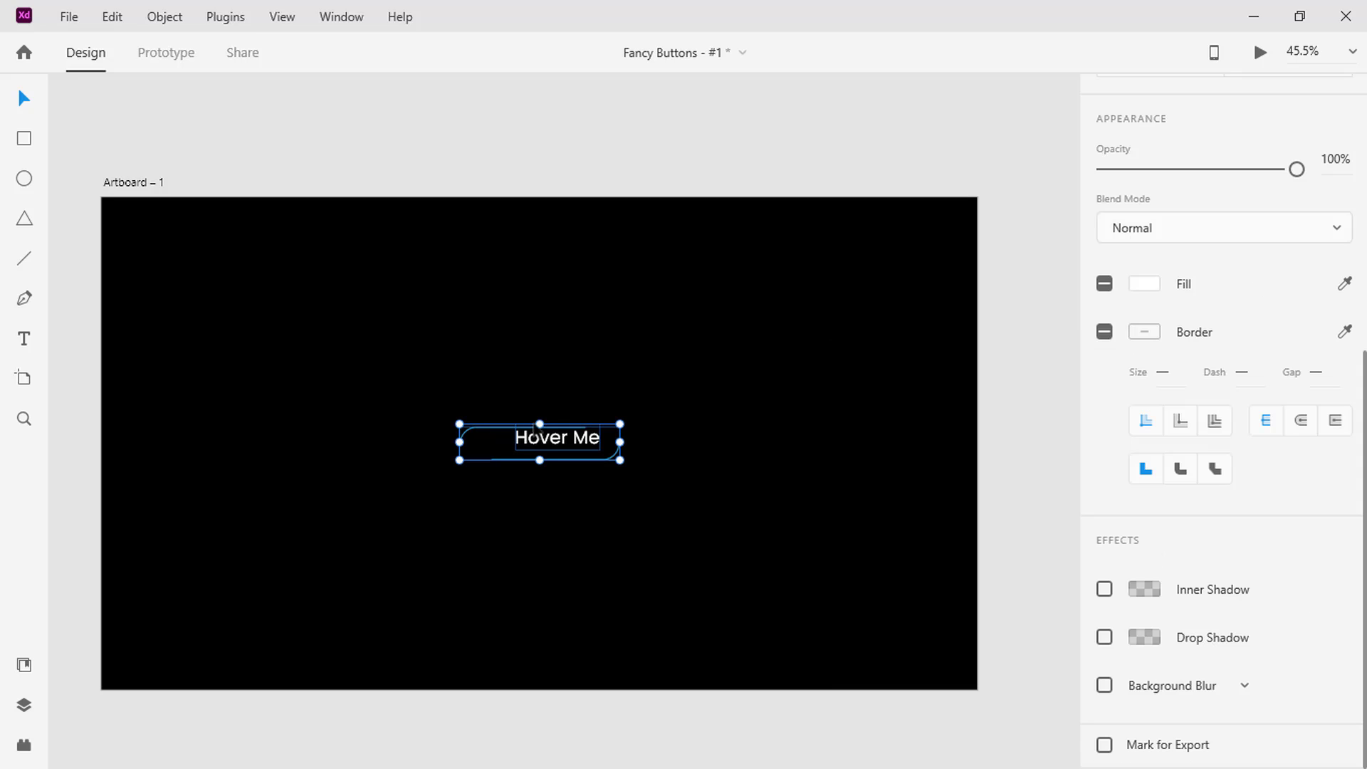
pyautogui.scroll(5, 1227, 361)
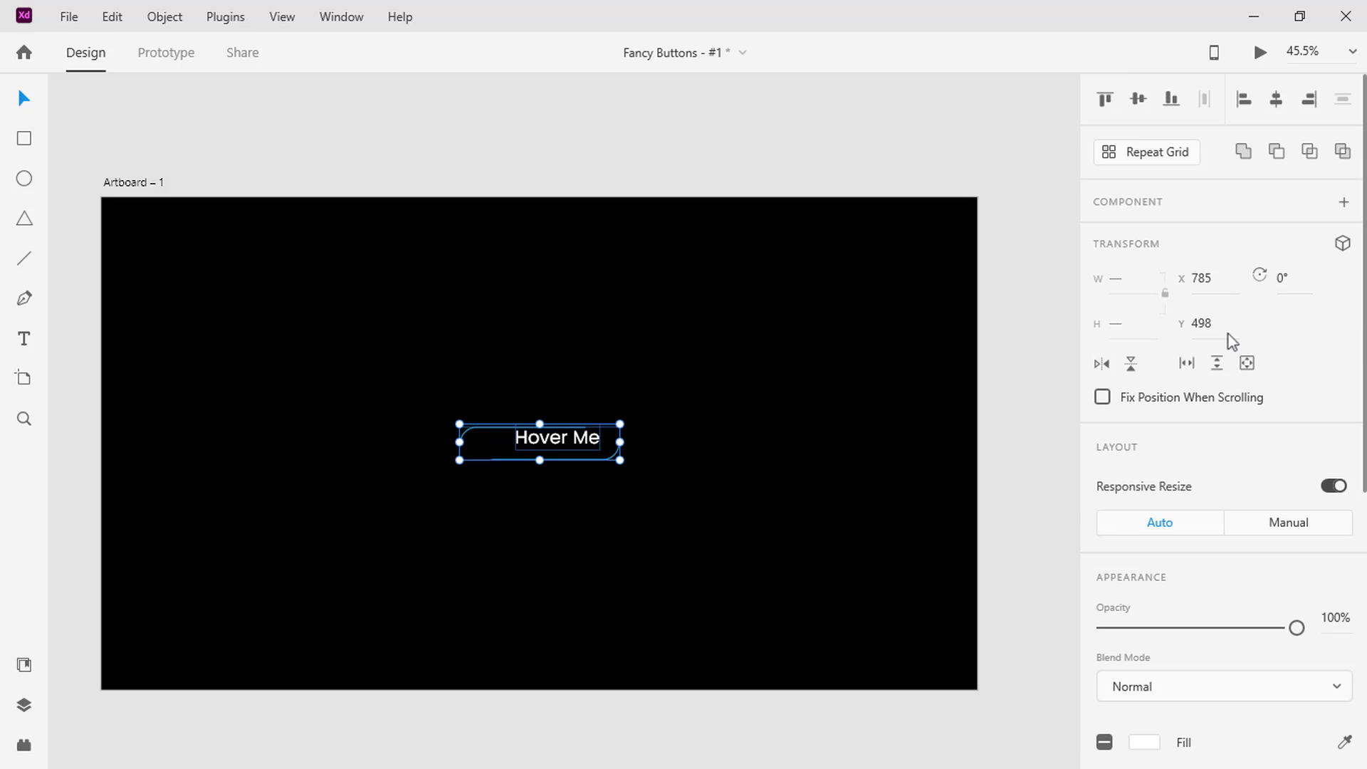
pyautogui.click(1280, 105)
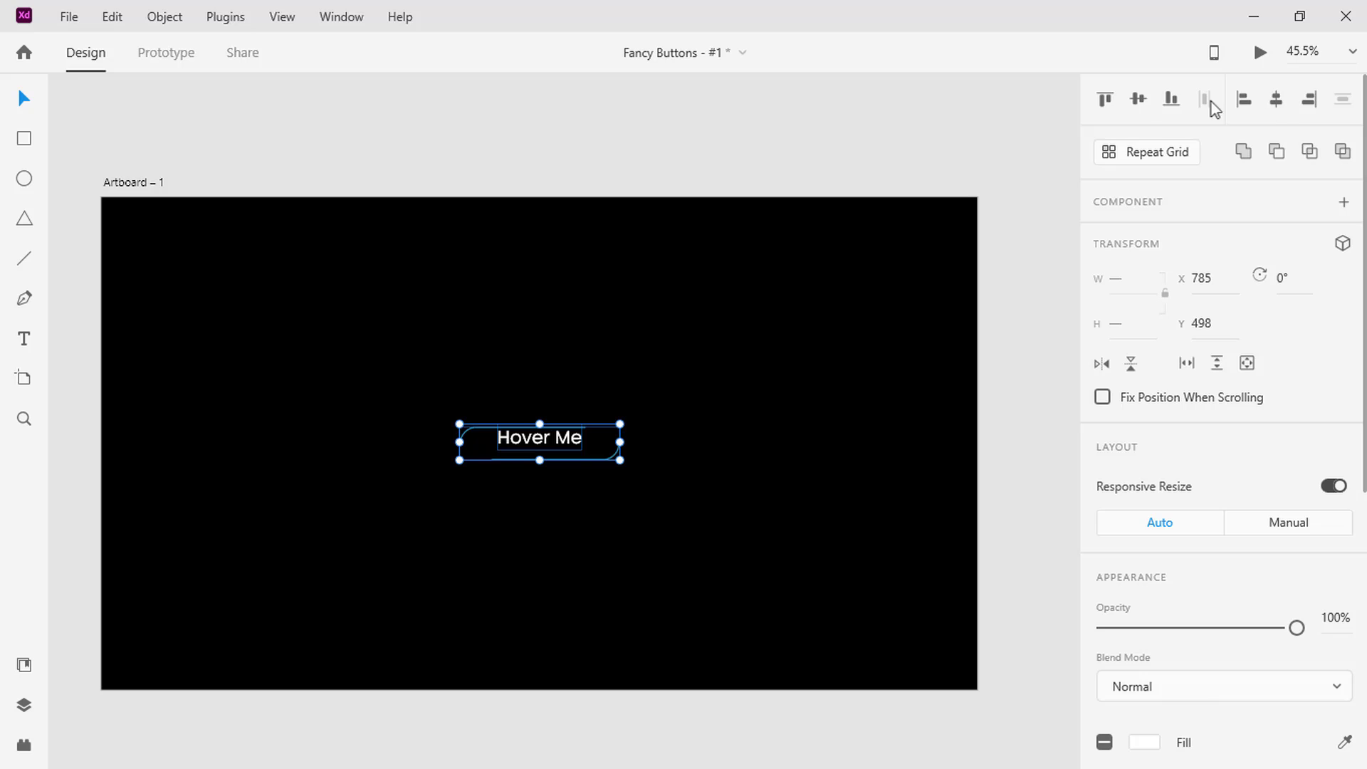
pyautogui.click(1139, 100)
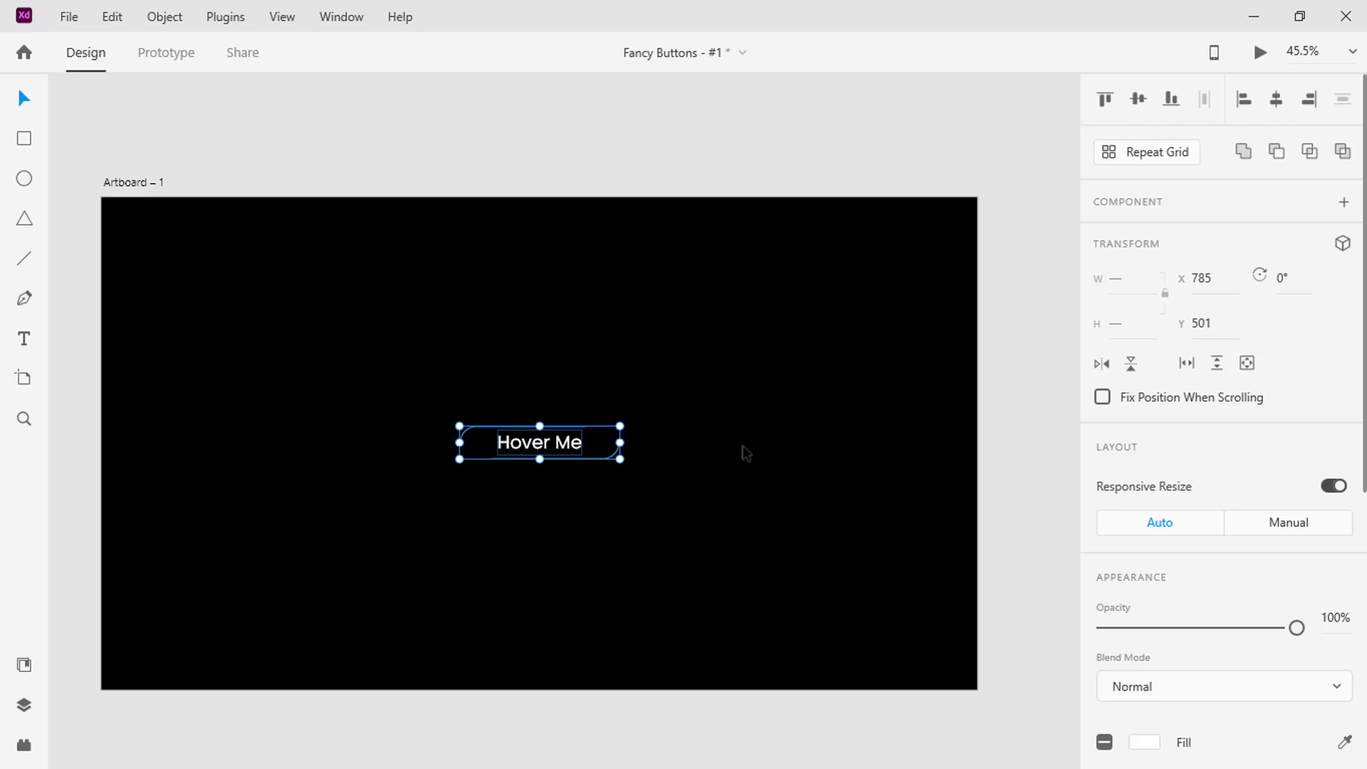
# Group the button's text and outline, and turn the group into a component with a Hover State
pyautogui.hotkey('ctrl', 'g')
pyautogui.hotkey('ctrl', '1')
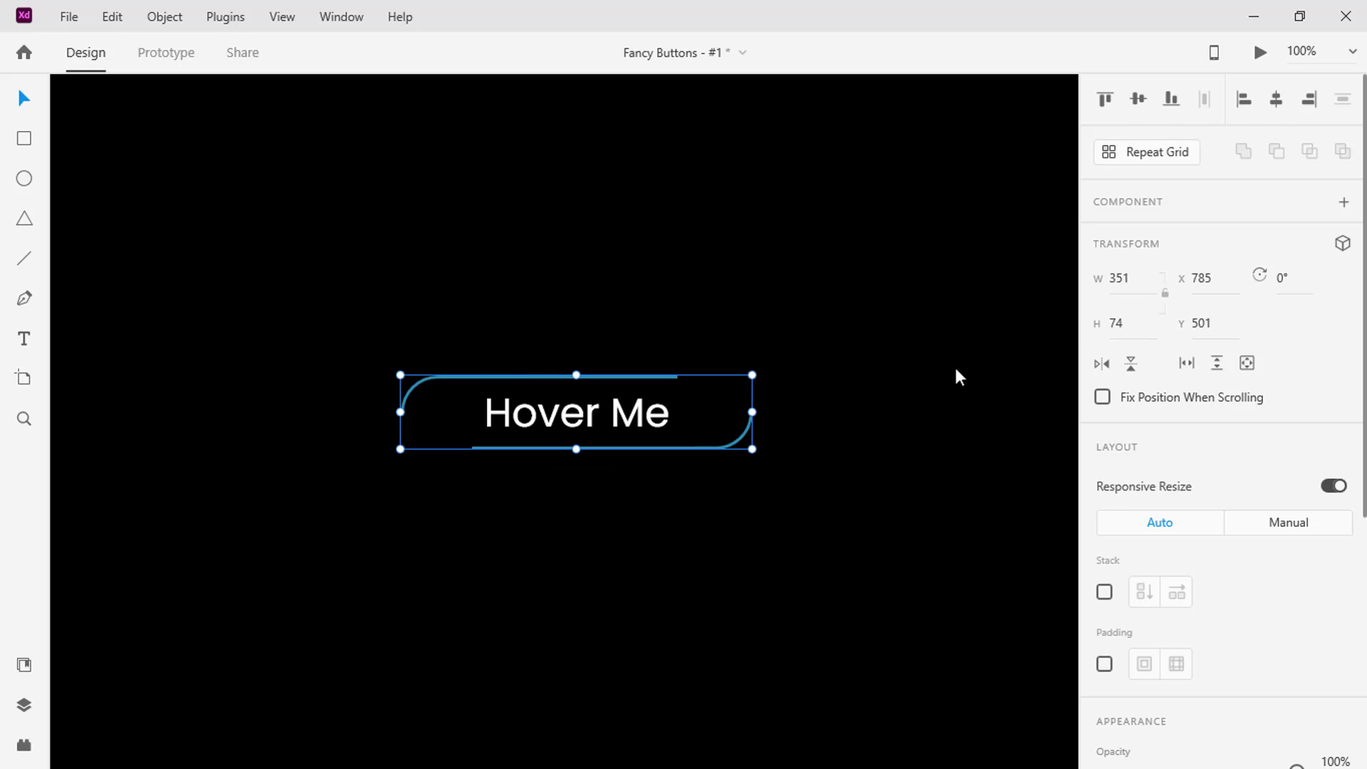
pyautogui.click(1345, 207)
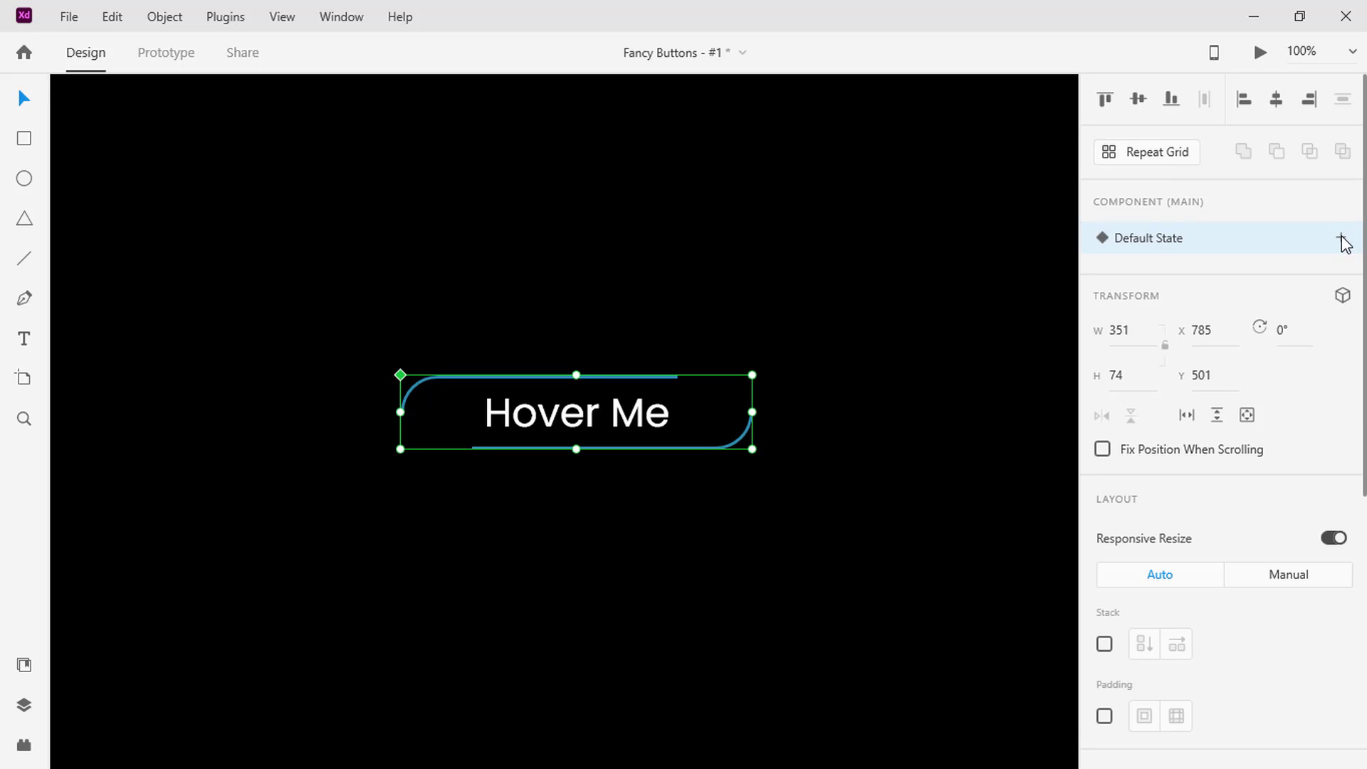
pyautogui.click(1342, 237)
pyautogui.click(1239, 282)
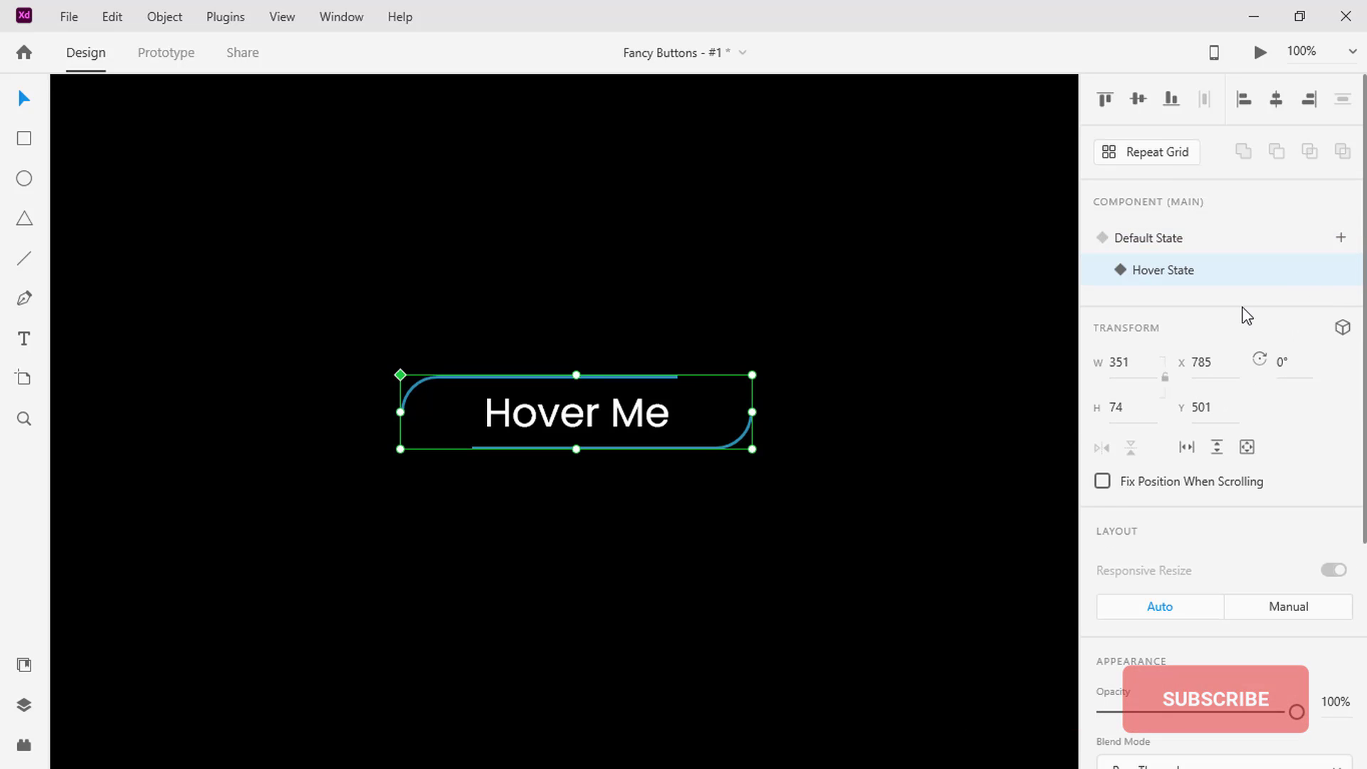
# In the component's Hover State, set the border dash of Rectangle 5 to 800
pyautogui.click(25, 705)
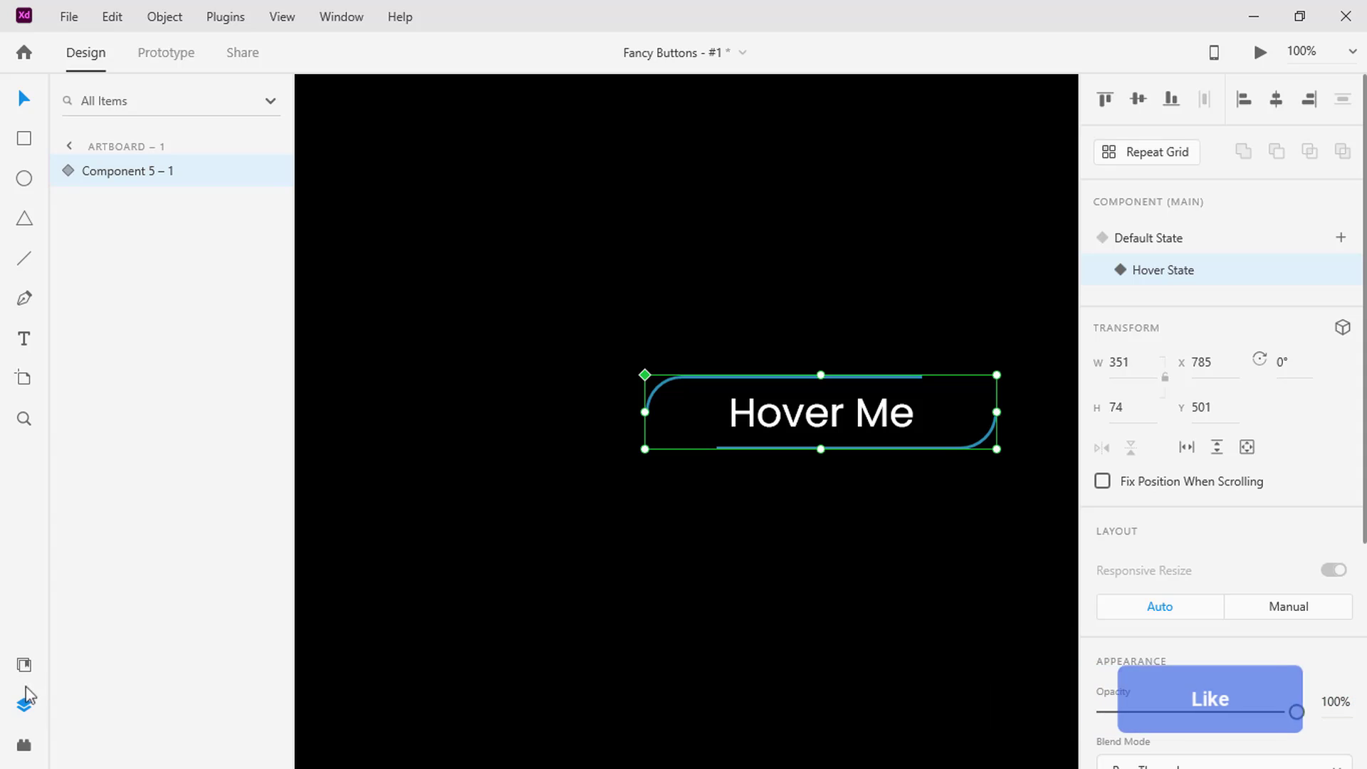
pyautogui.click(60, 172)
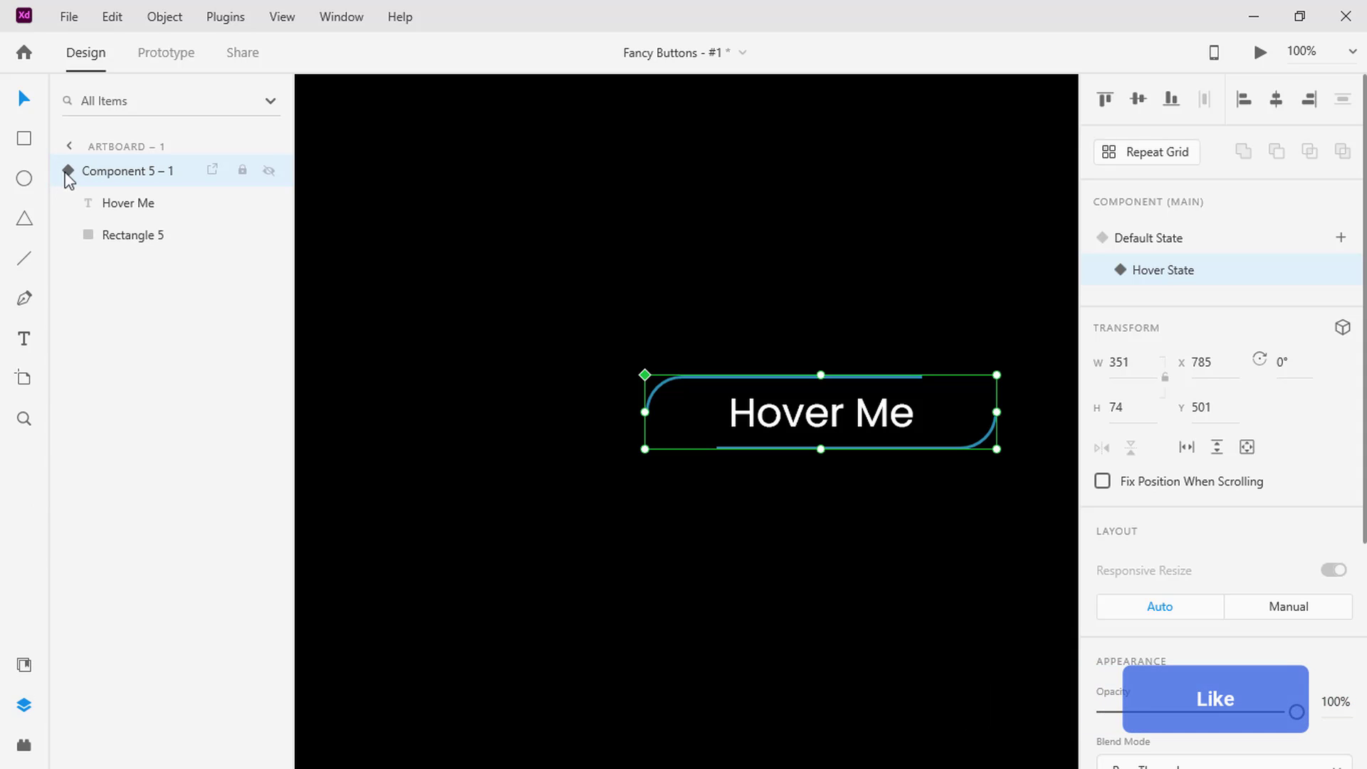
pyautogui.click(105, 235)
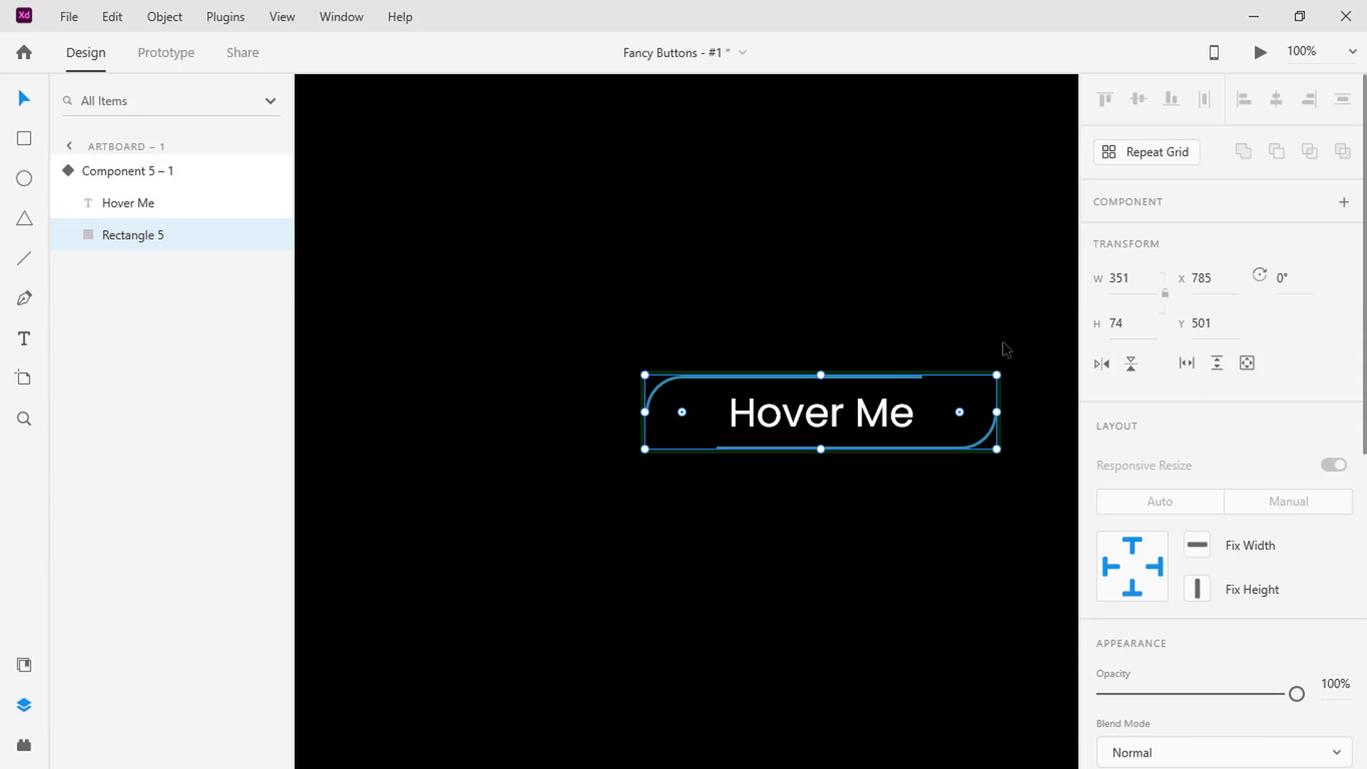
pyautogui.scroll(-6, 1157, 361)
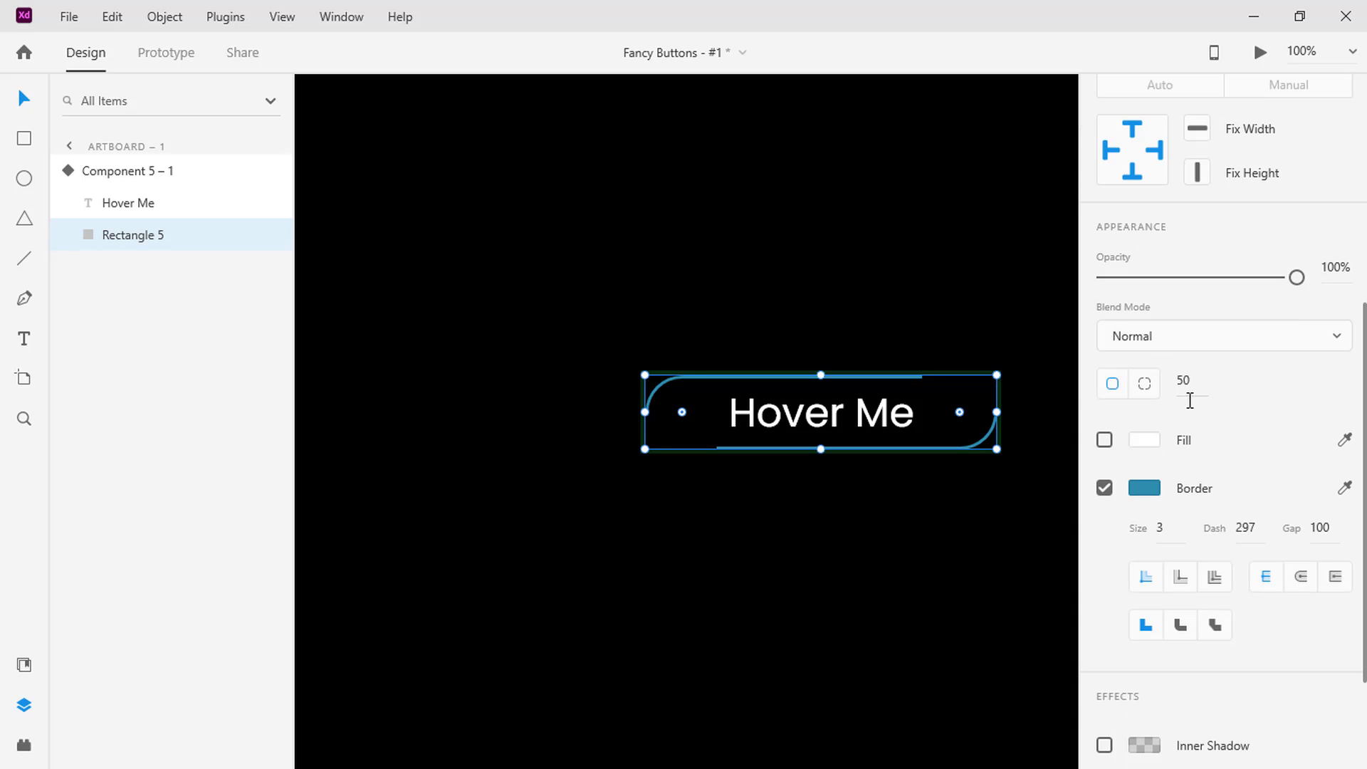
pyautogui.write('800')
pyautogui.press('Return')
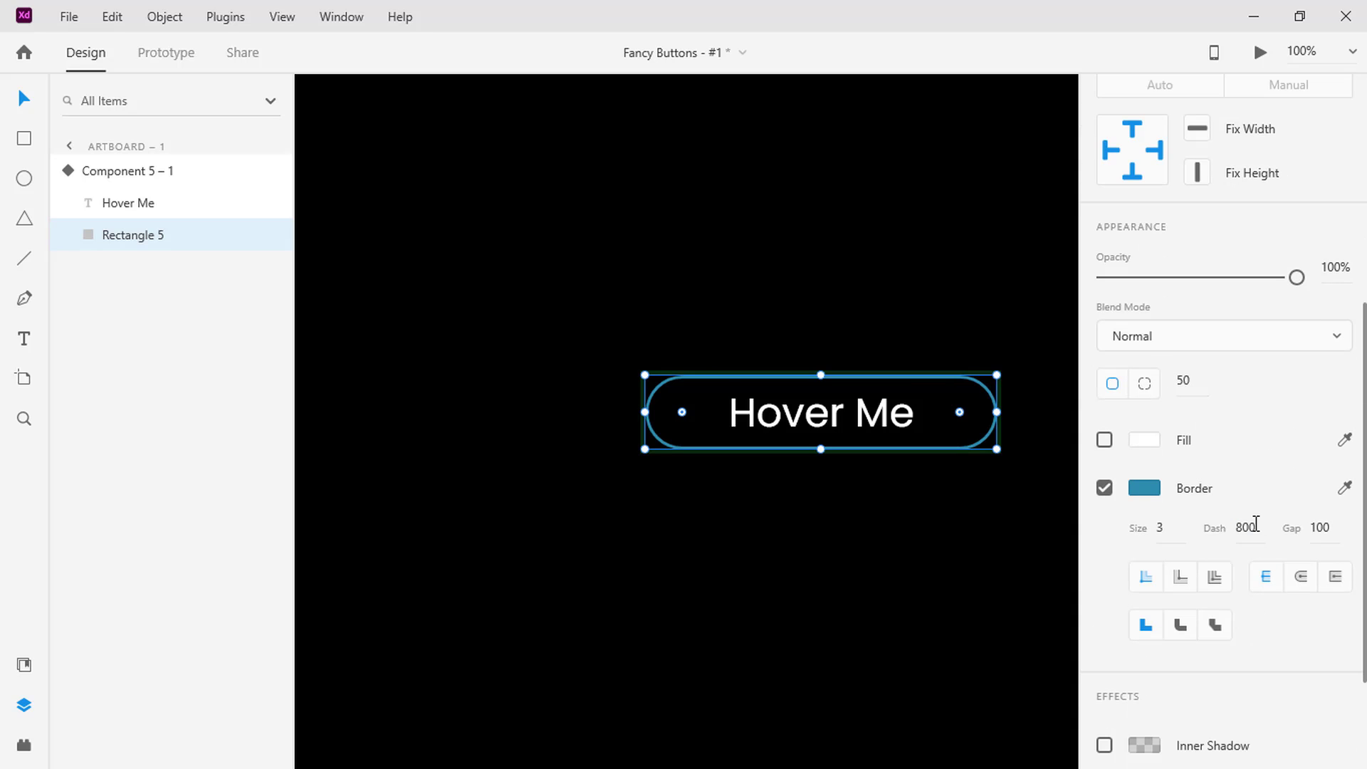
# Set the Default State's hover animation to Ease In-Out easing, change its duration, and preview the prototype
pyautogui.click(158, 178)
pyautogui.click(1132, 244)
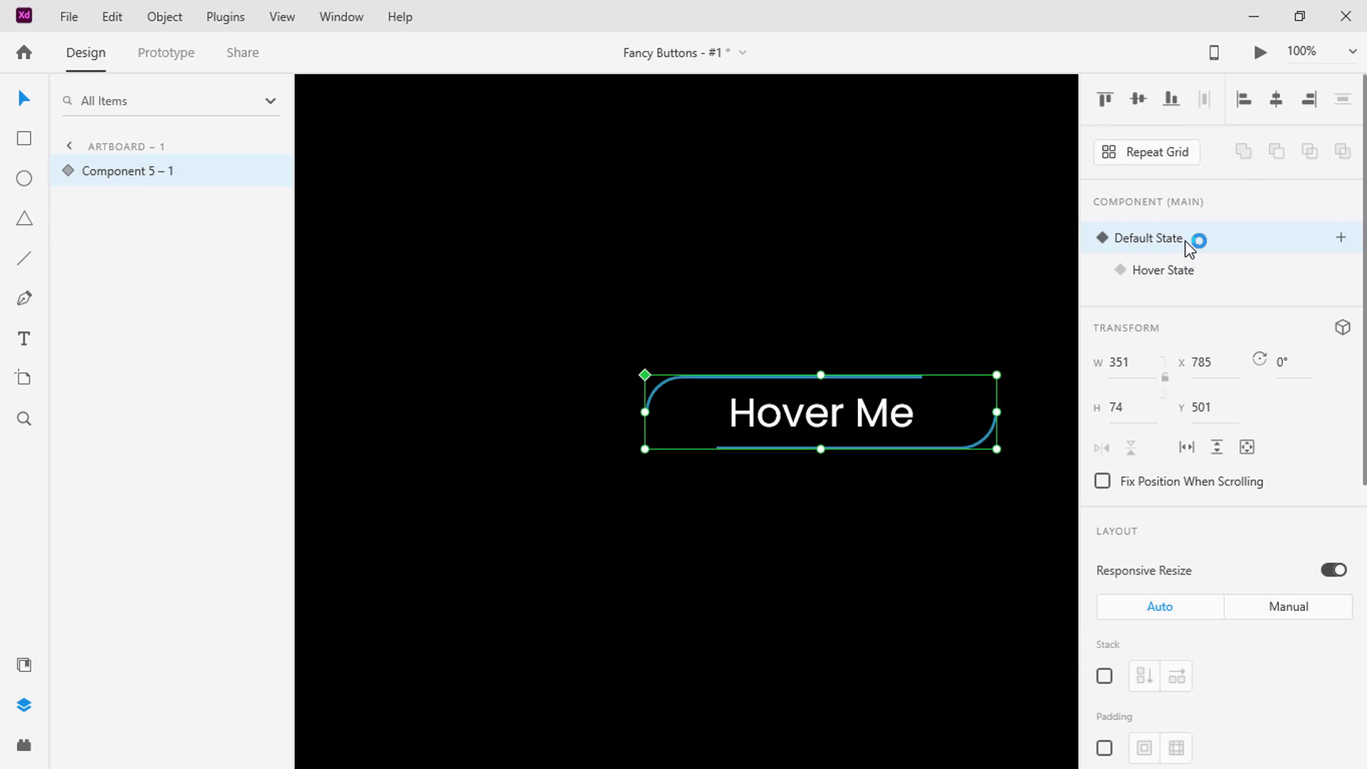
pyautogui.click(168, 64)
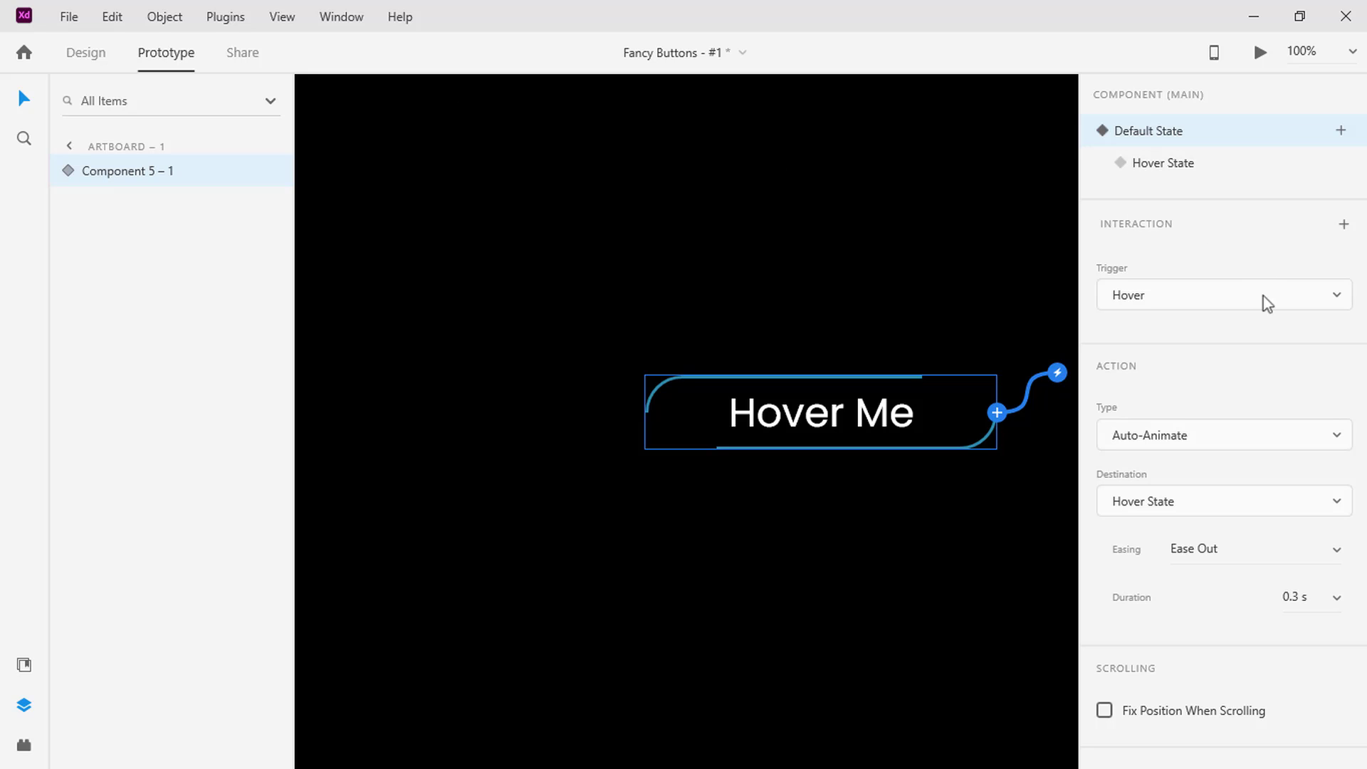
pyautogui.click(1324, 557)
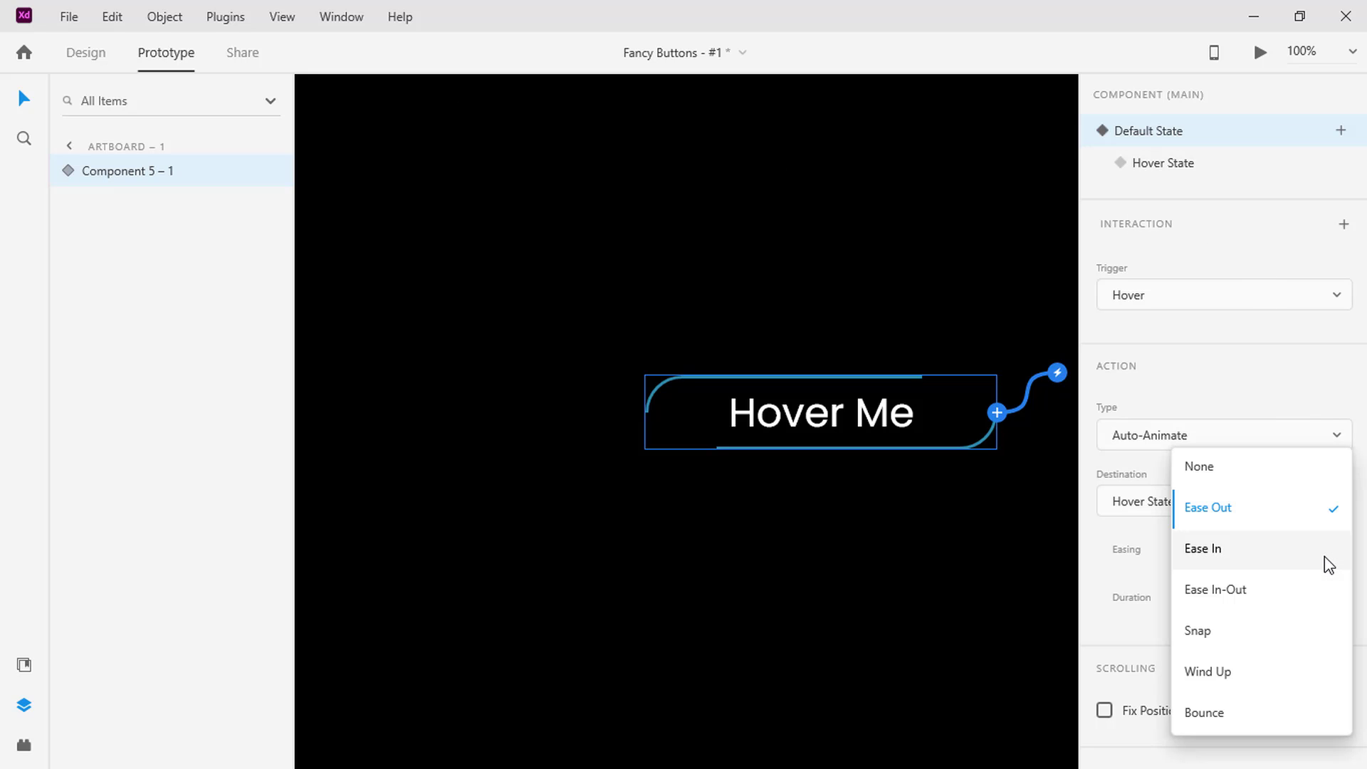
pyautogui.click(1296, 592)
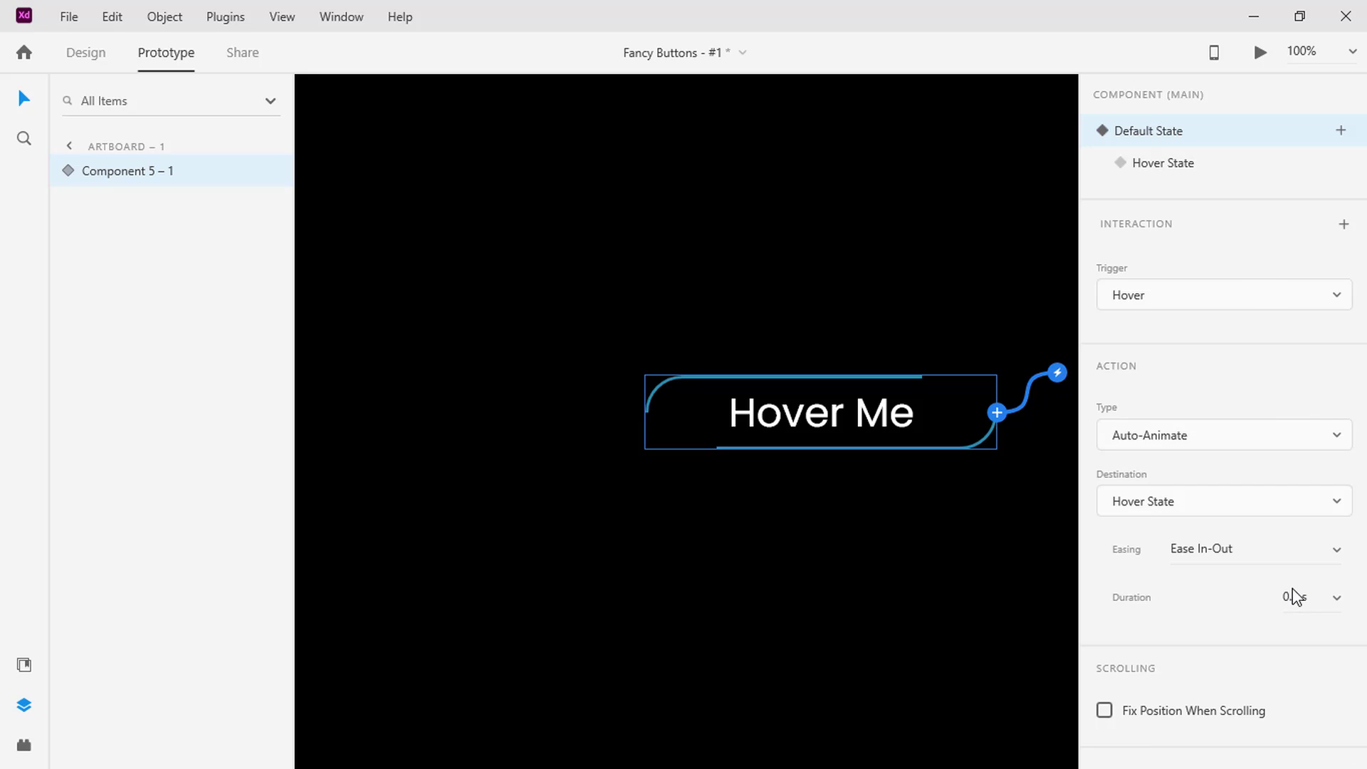
pyautogui.click(1338, 602)
pyautogui.click(1291, 676)
pyautogui.click(1261, 54)
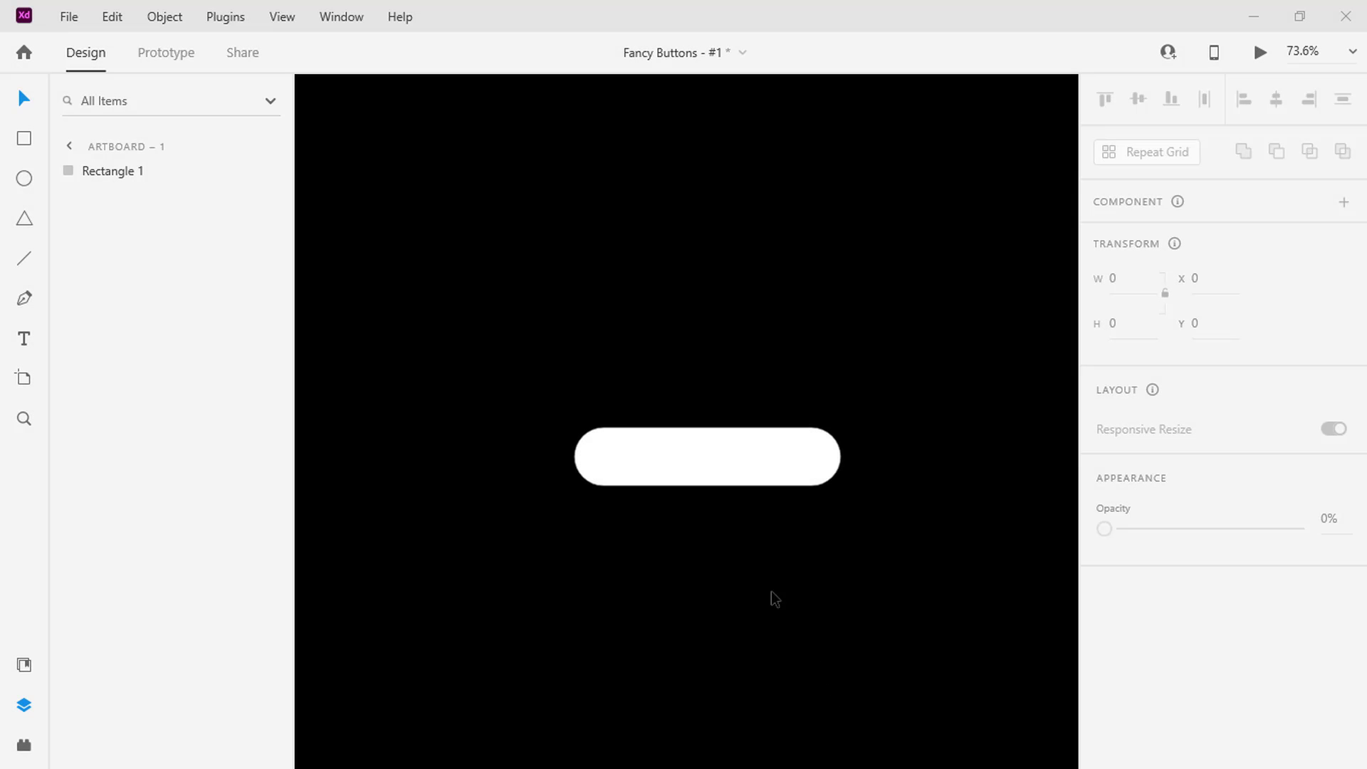
# Remove the white rounded rectangle's fill and give it a red #EF1E1E border with a size of 3
pyautogui.click(705, 461)
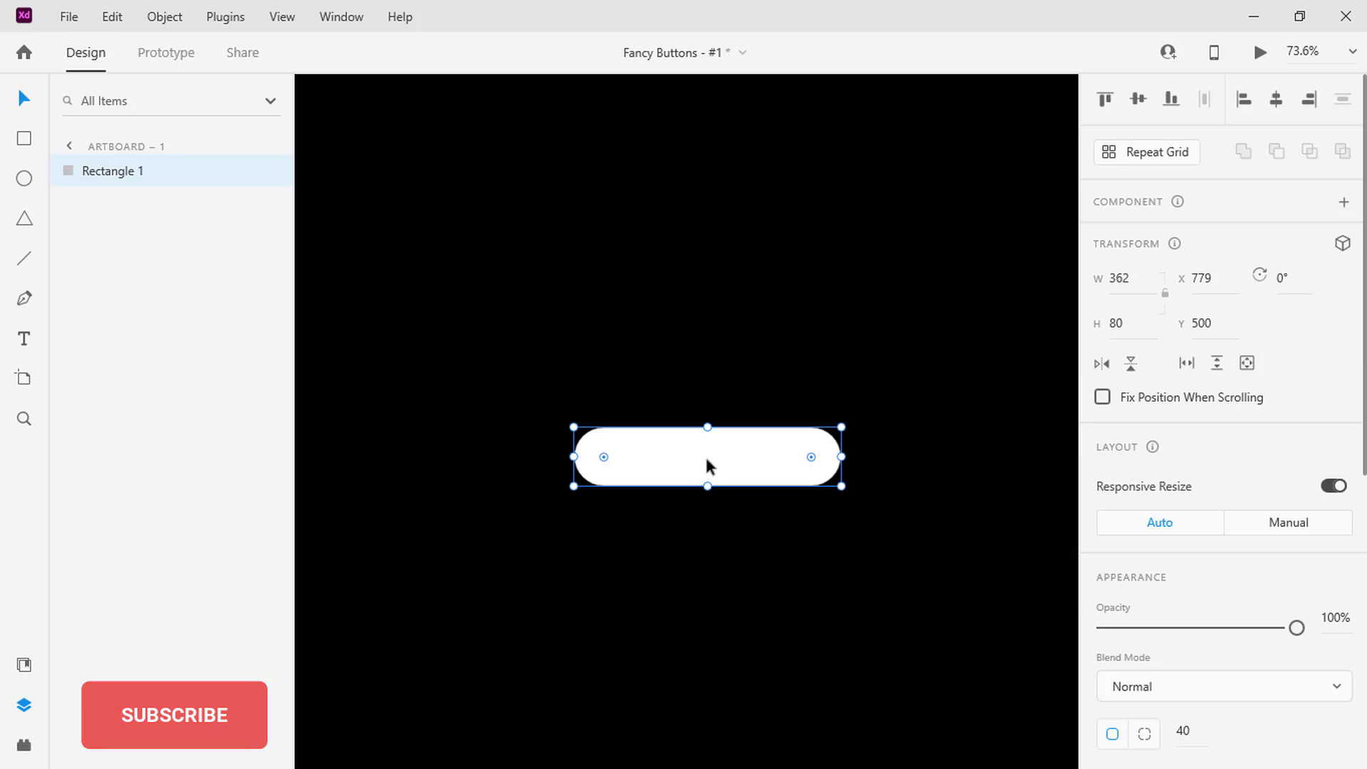
pyautogui.scroll(-5, 1199, 443)
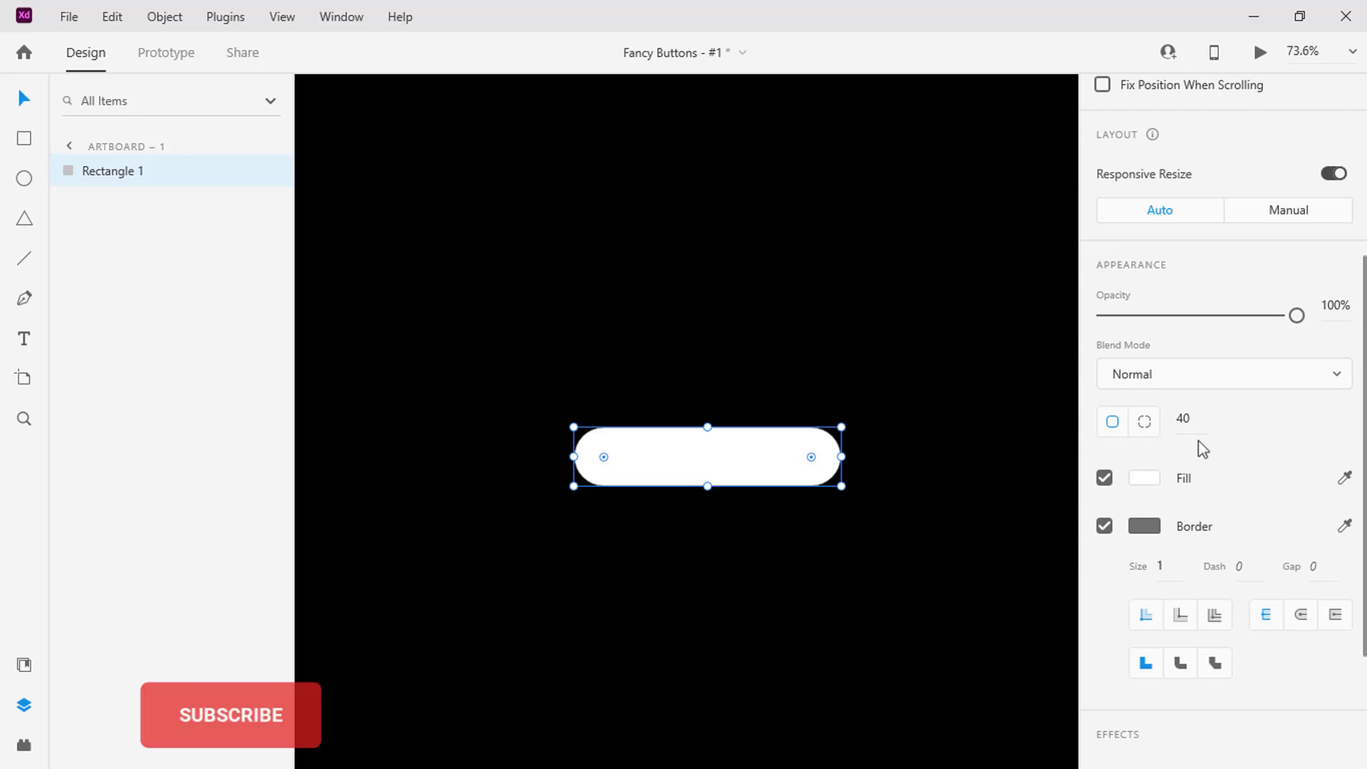
pyautogui.click(1105, 478)
pyautogui.click(1145, 526)
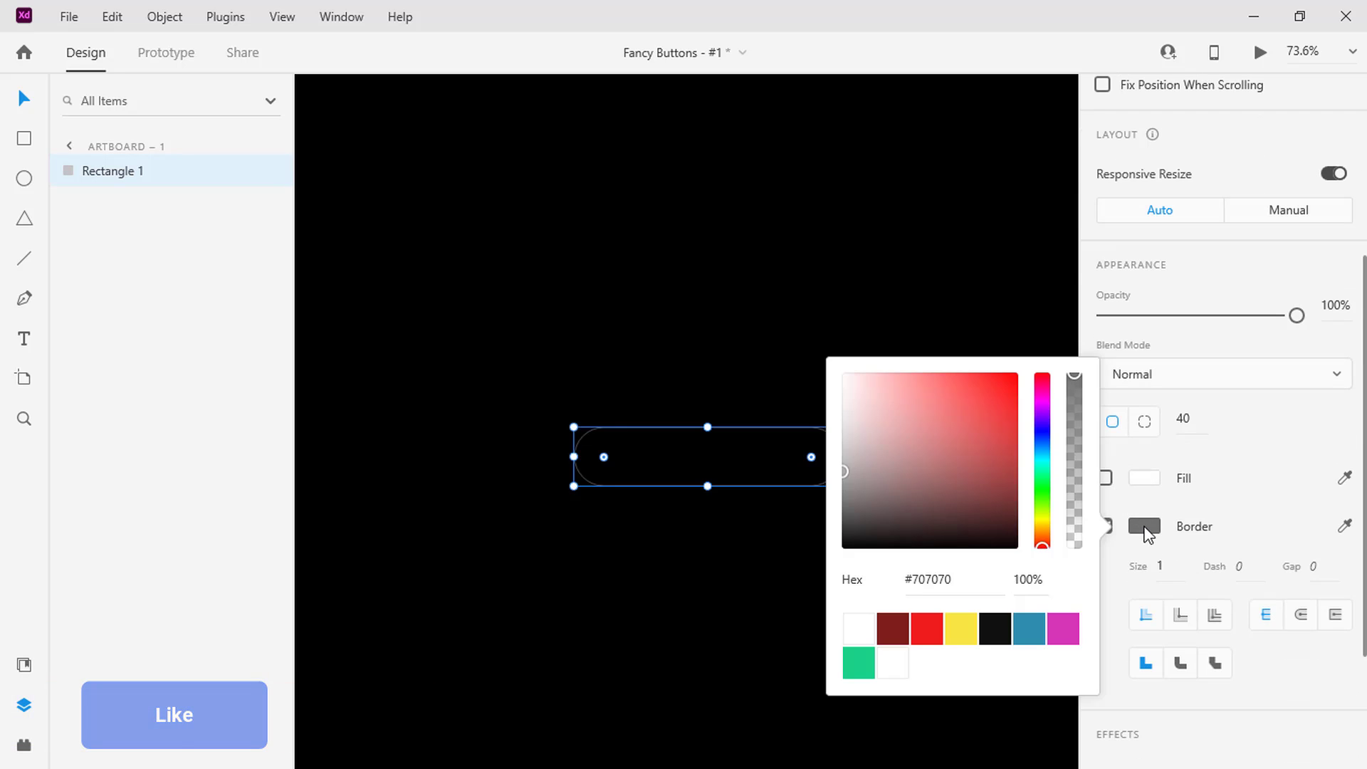
pyautogui.click(924, 633)
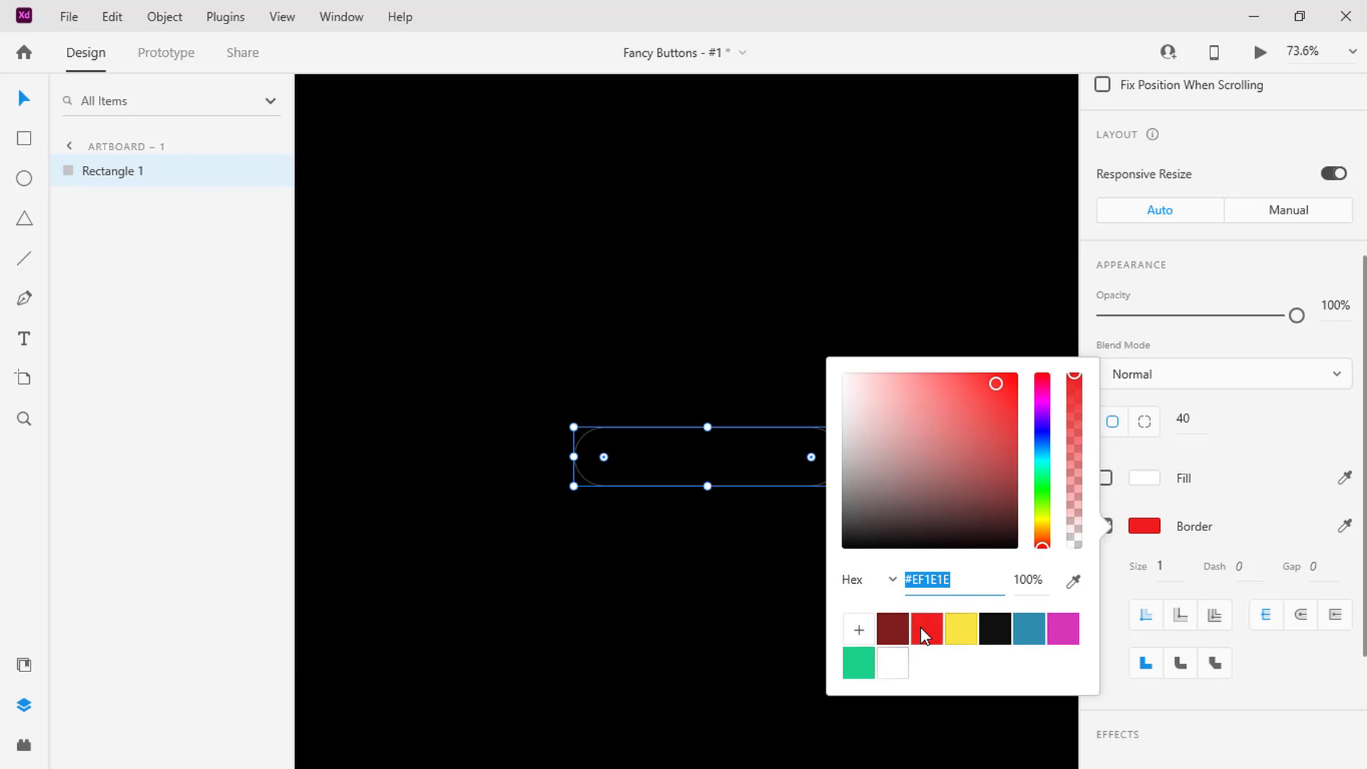
pyautogui.click(1172, 567)
pyautogui.write('3')
pyautogui.press('Return')
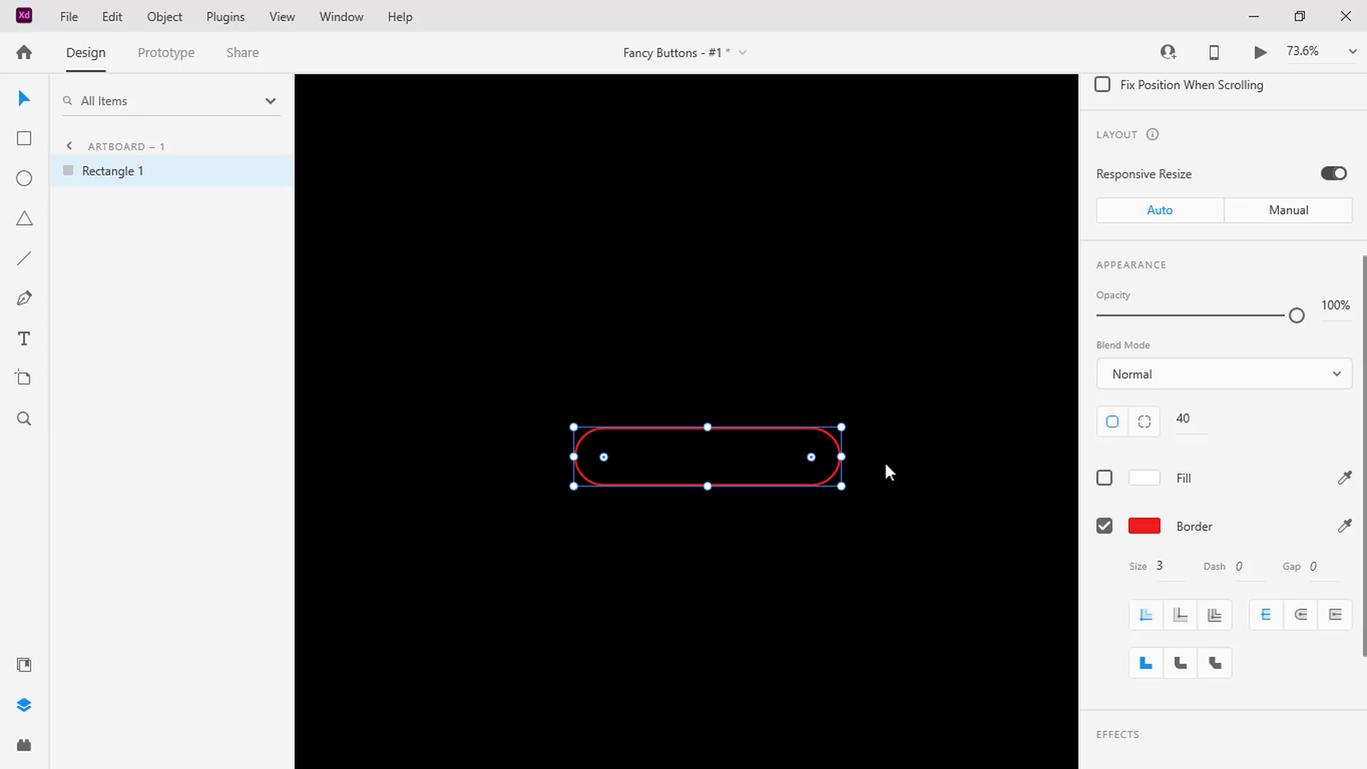
# Duplicate the red outlined rectangle twice and rename the middle copy Rectangle 2
pyautogui.hotkey('ctrl', 'd')
pyautogui.hotkey('ctrl', 'd')
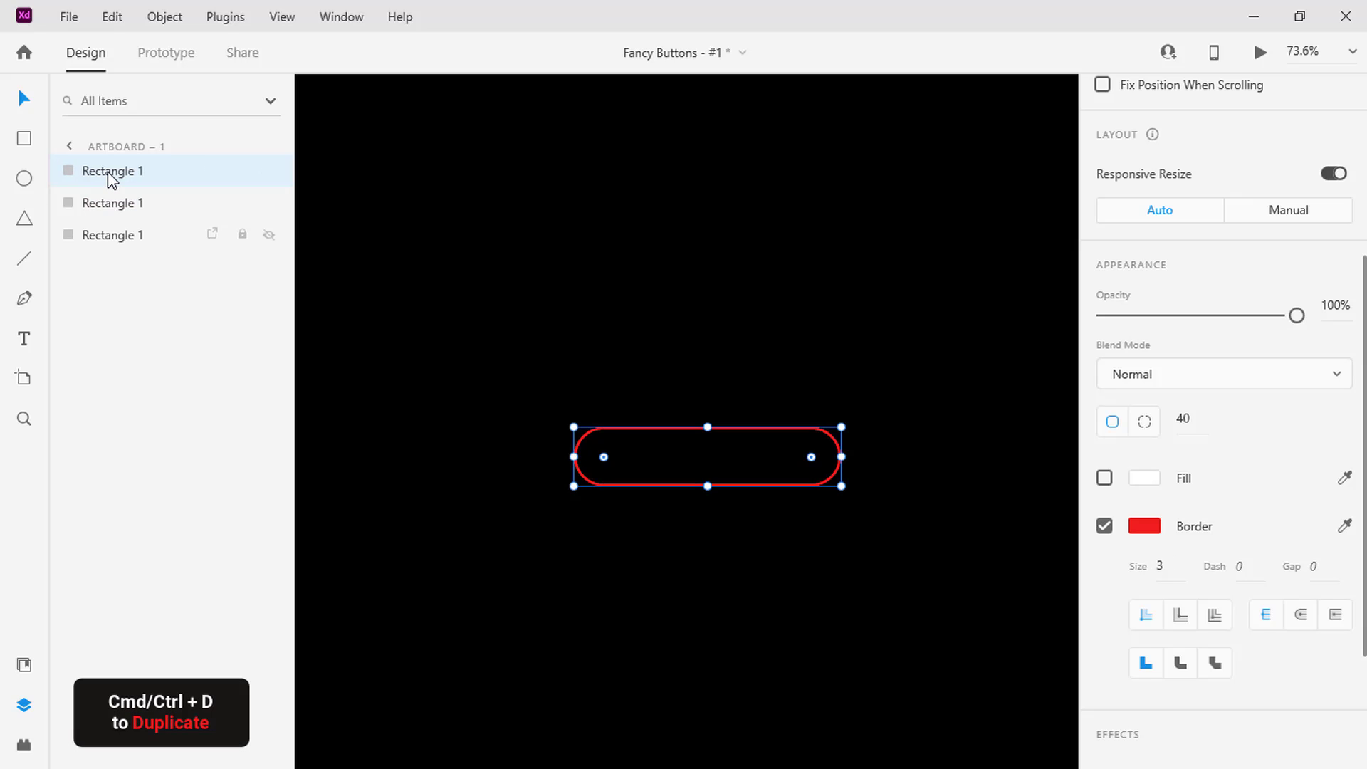
pyautogui.click(114, 206)
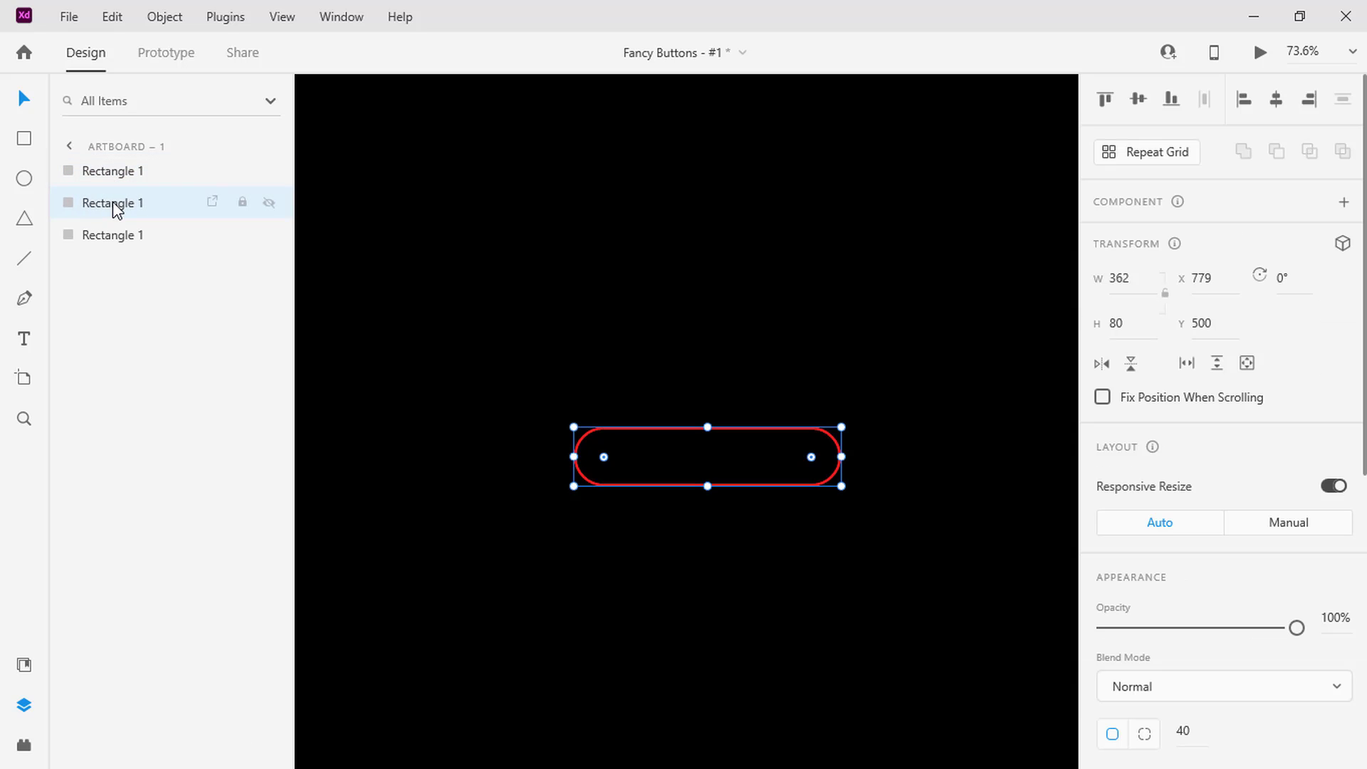
pyautogui.rightClick(114, 206)
pyautogui.click(215, 406)
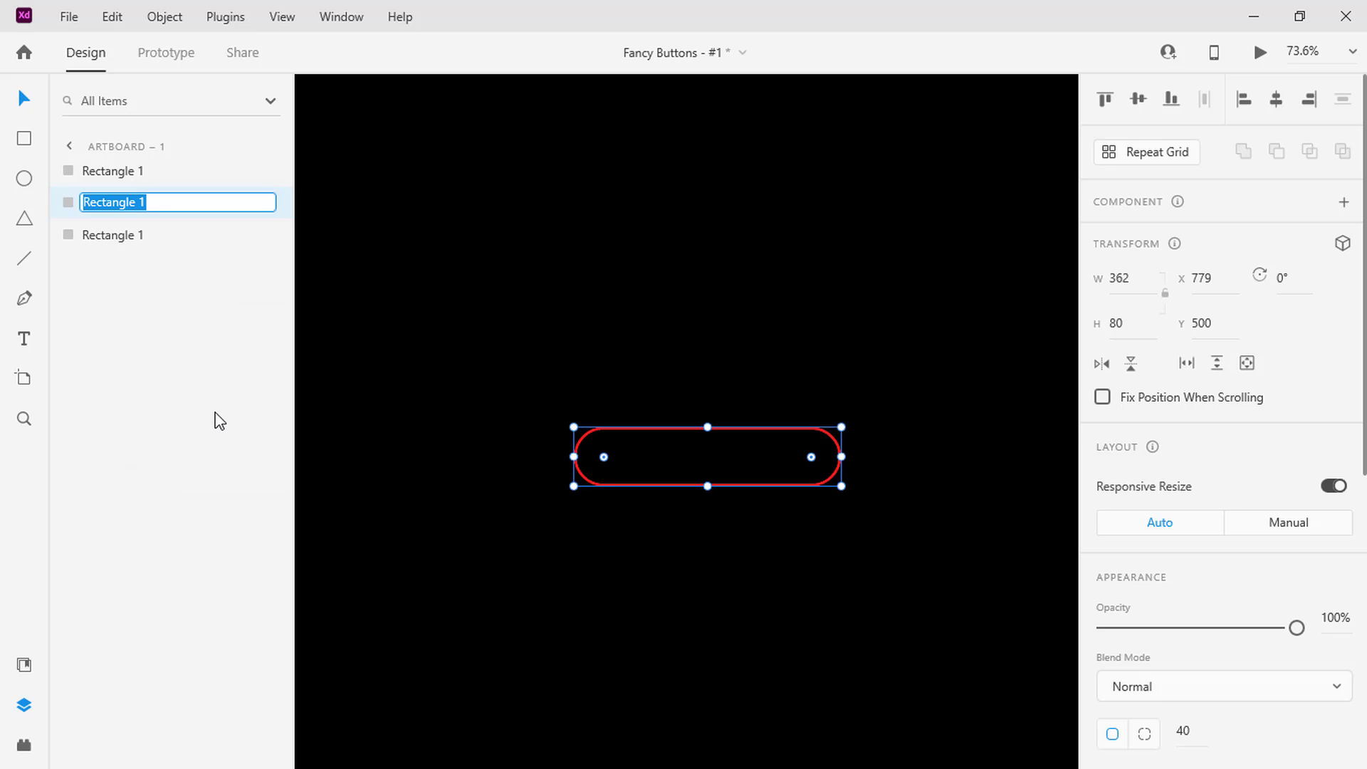
pyautogui.click(173, 202)
pyautogui.press('BackSpace')
pyautogui.write('2')
# Rename the lowest rectangle layer Rectangle 3
pyautogui.click(154, 236)
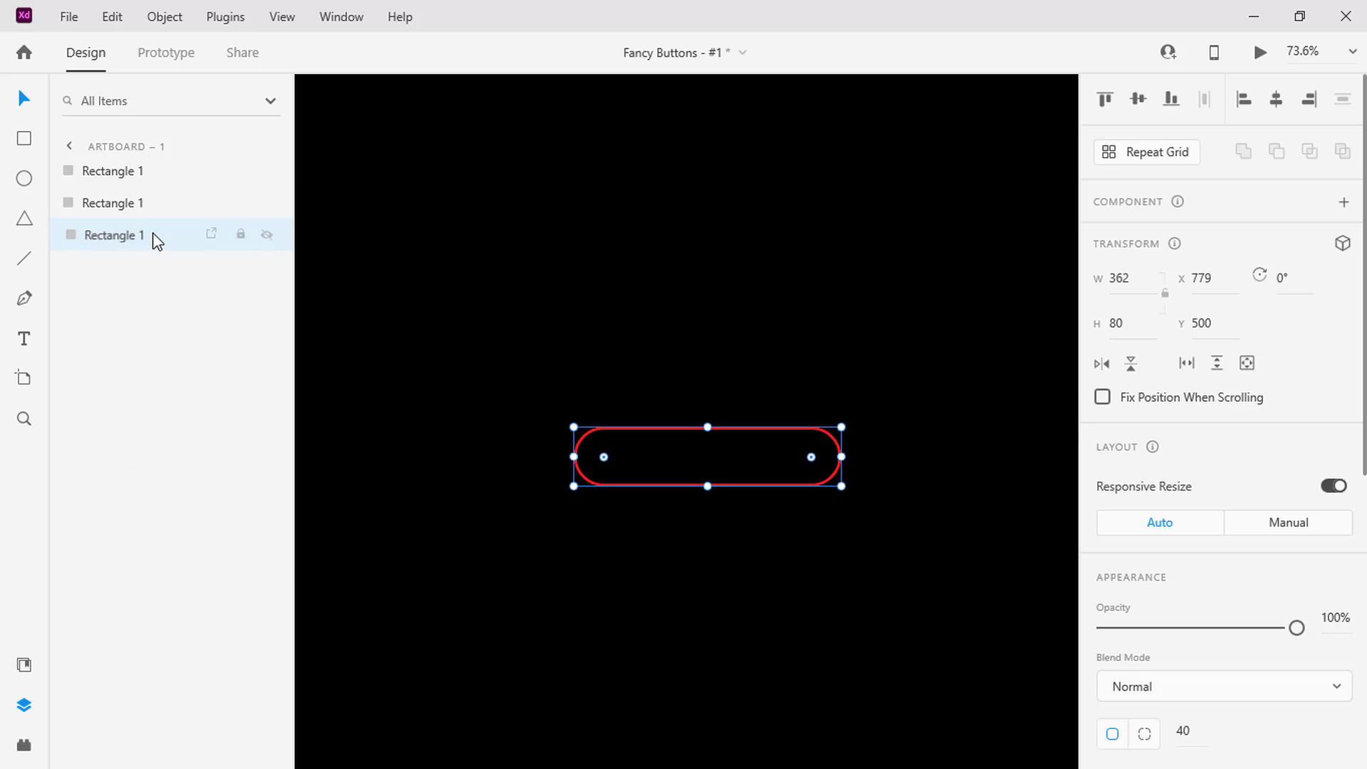
pyautogui.rightClick(156, 240)
pyautogui.click(181, 204)
pyautogui.click(163, 229)
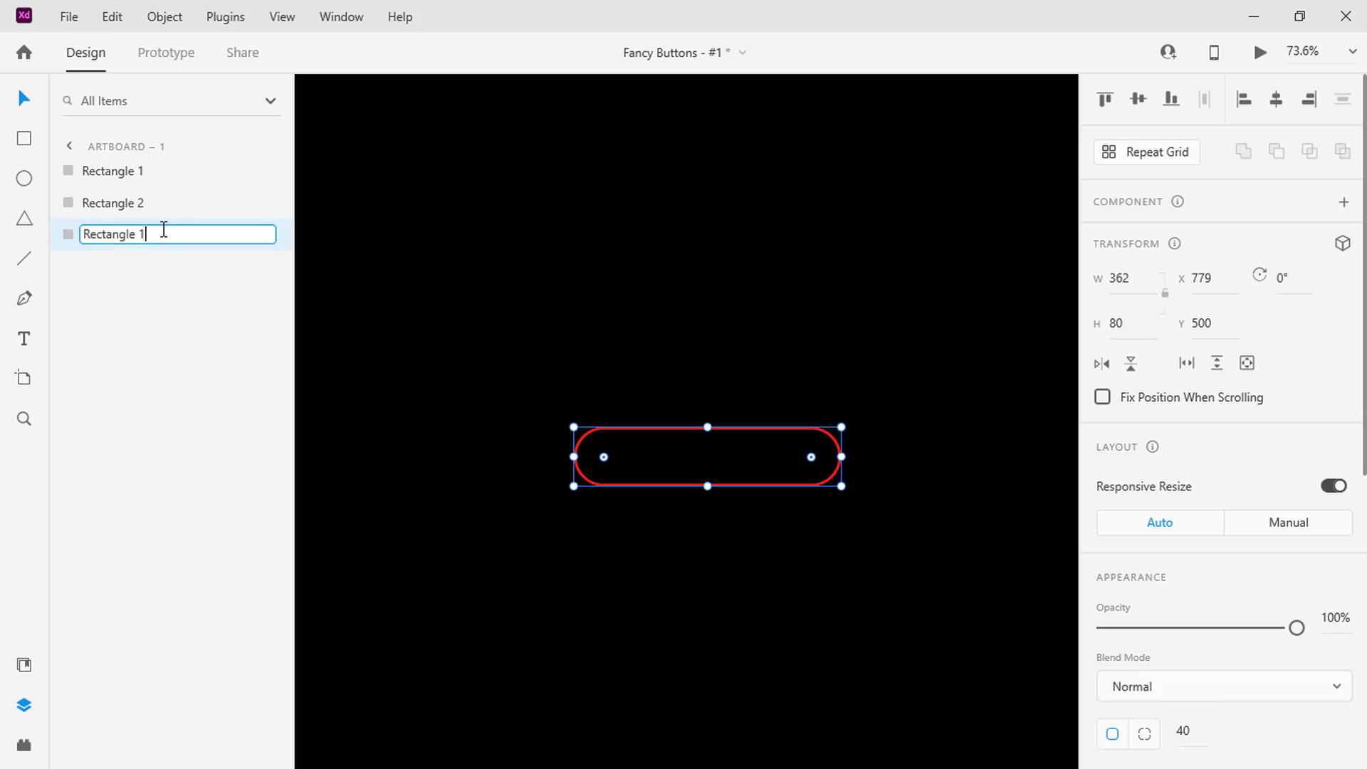
pyautogui.write('3')
pyautogui.press('Return')
# Remove Rectangle 2's border and enable its fill as a linear gradient
pyautogui.click(147, 211)
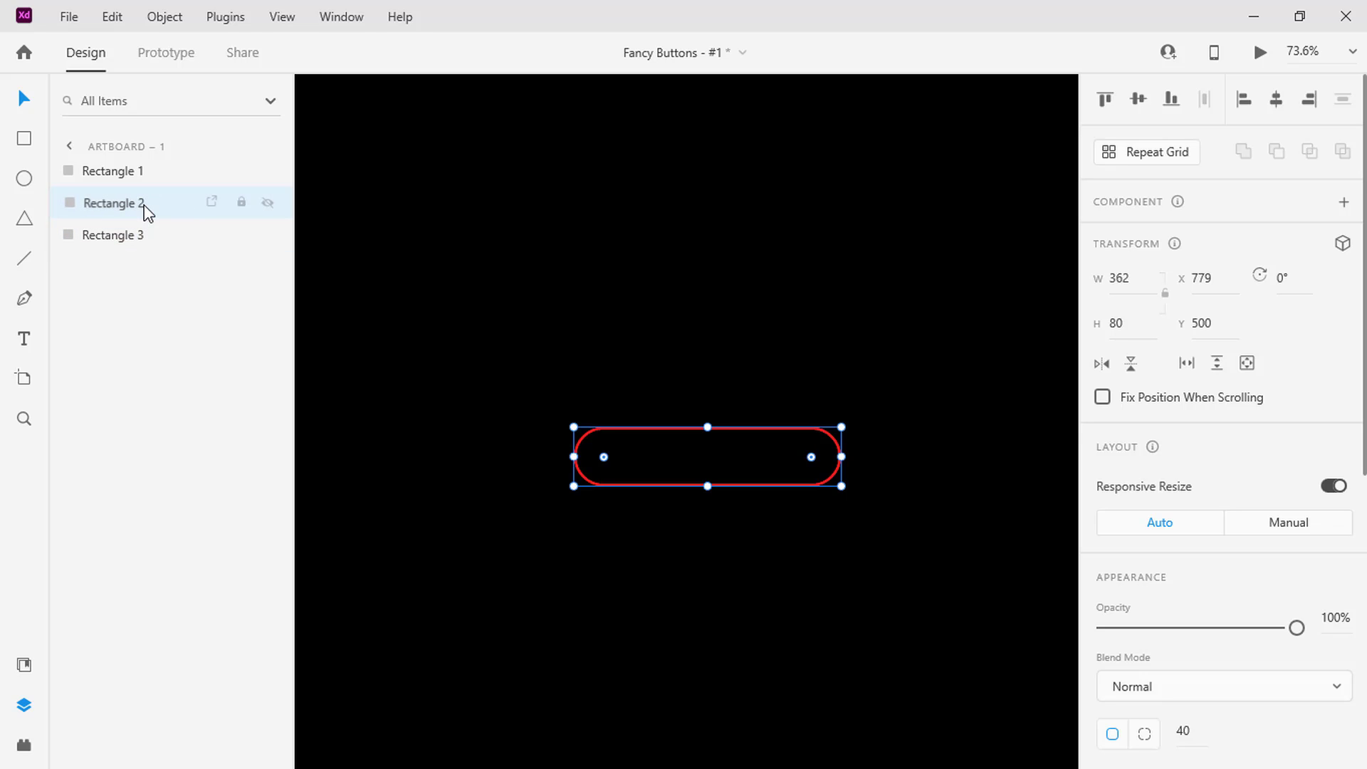
pyautogui.scroll(-4, 1275, 479)
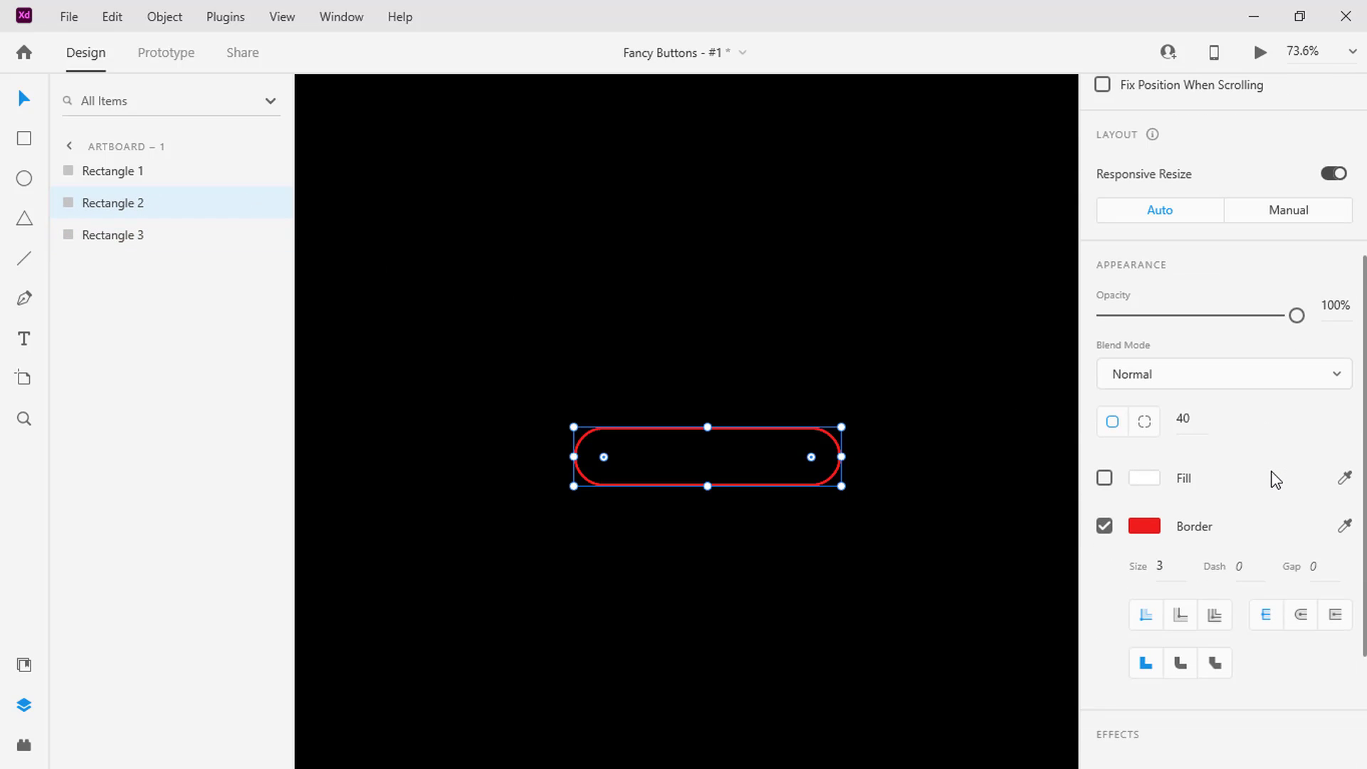
pyautogui.click(1104, 527)
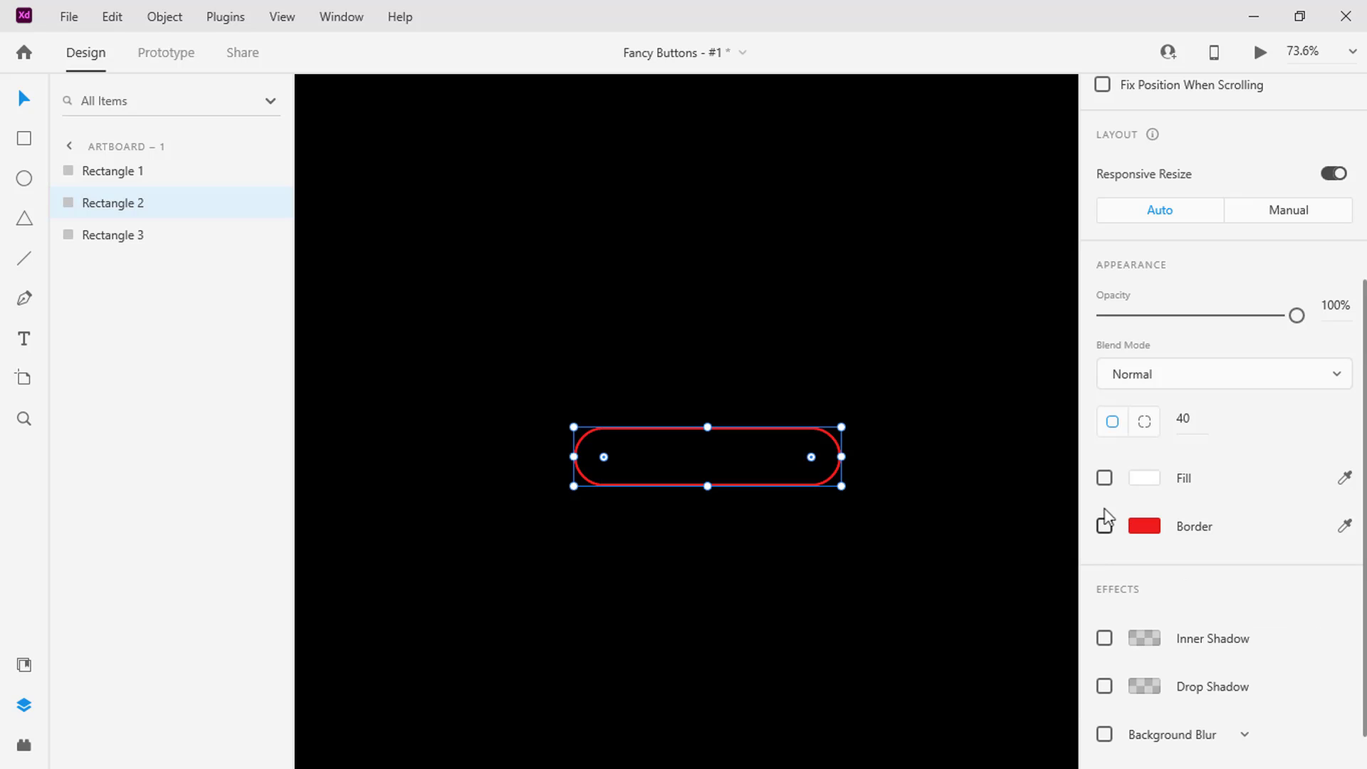
pyautogui.click(1105, 479)
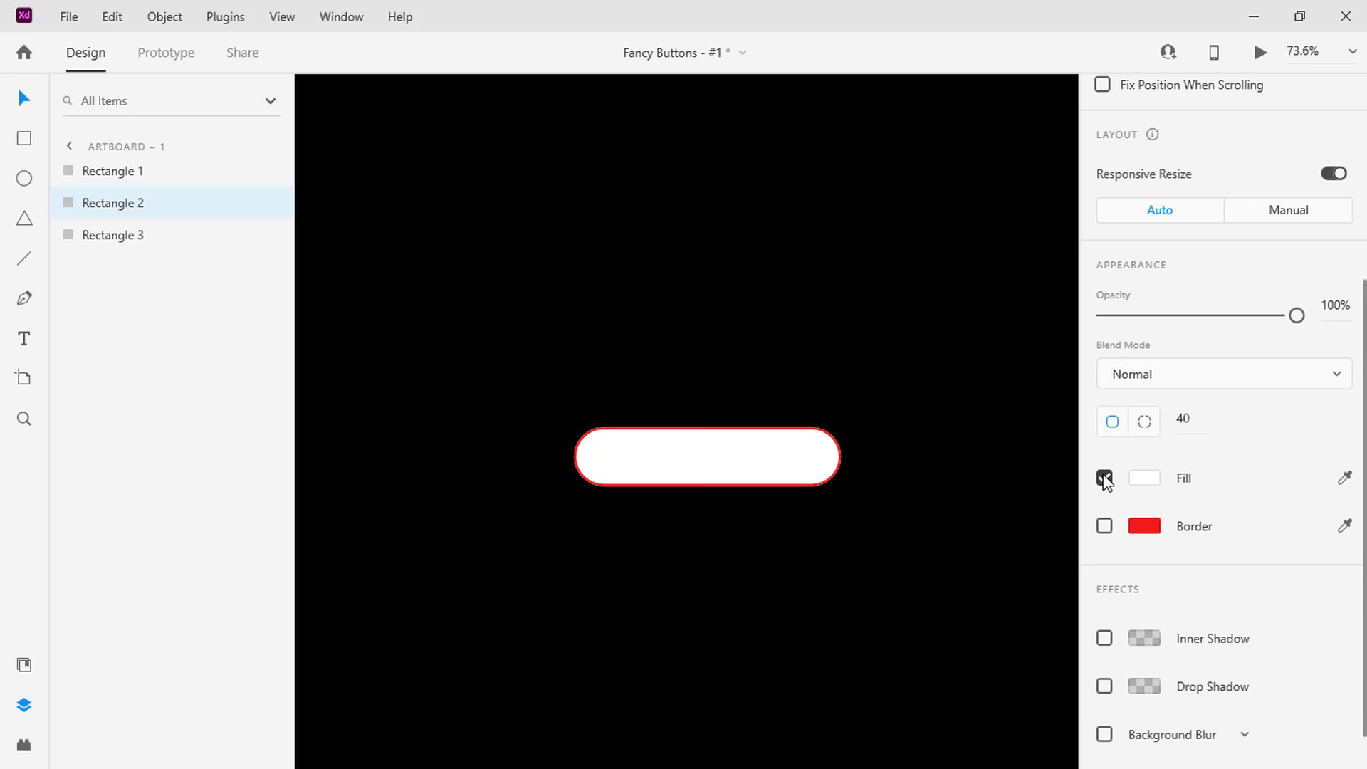
pyautogui.click(1147, 475)
pyautogui.click(922, 321)
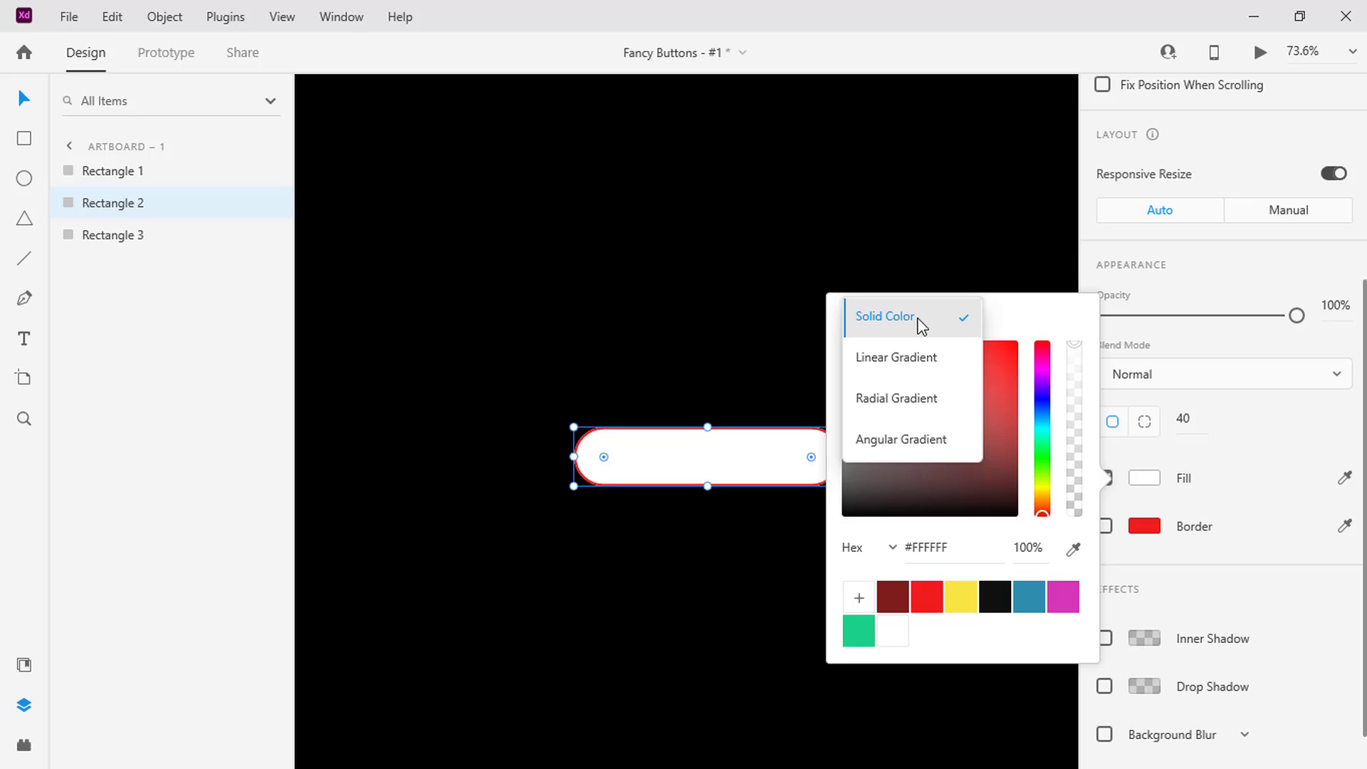
pyautogui.click(912, 353)
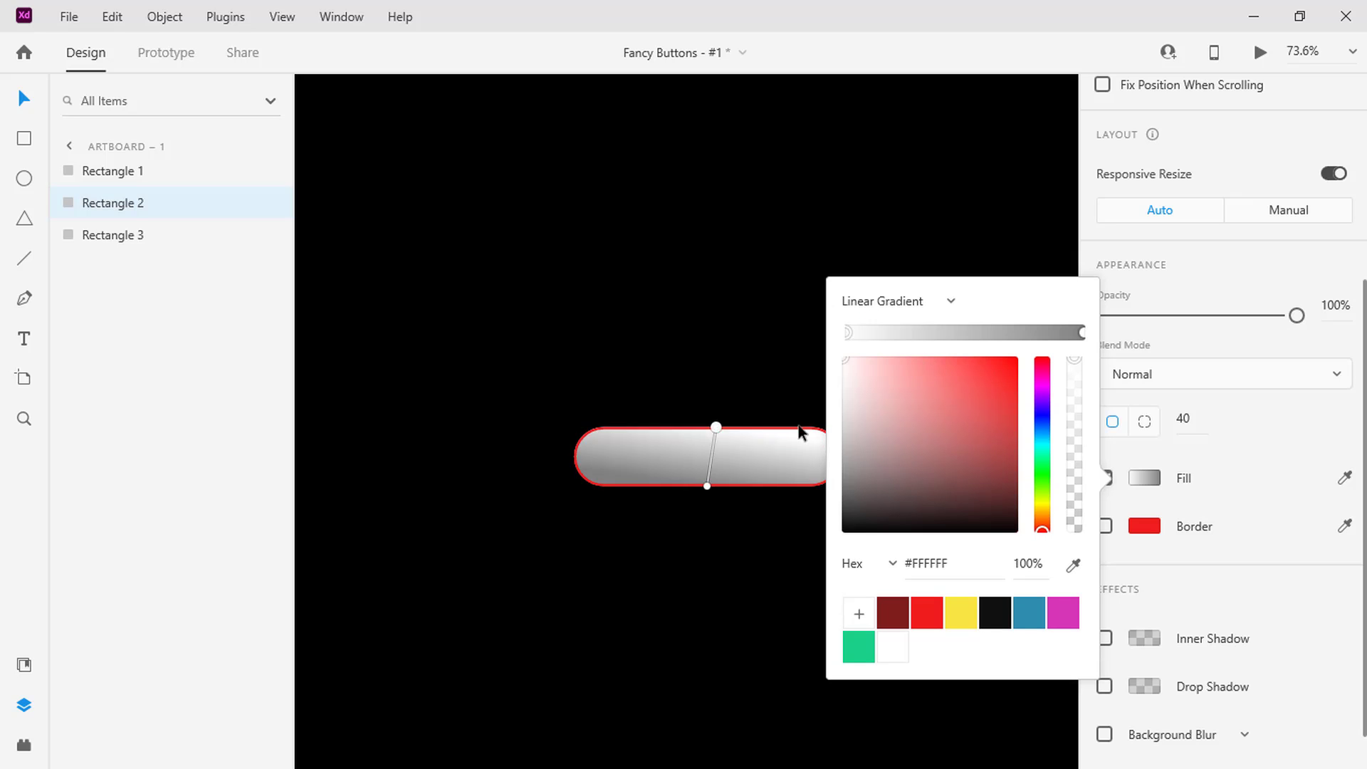
# Stretch Rectangle 2's gradient diagonally across the shape, with dark red #801D1D at the lower-left end and red #EF1E1E at the upper-right end
pyautogui.moveTo(716, 426); pyautogui.dragTo(811, 428)
pyautogui.moveTo(707, 487); pyautogui.dragTo(592, 486)
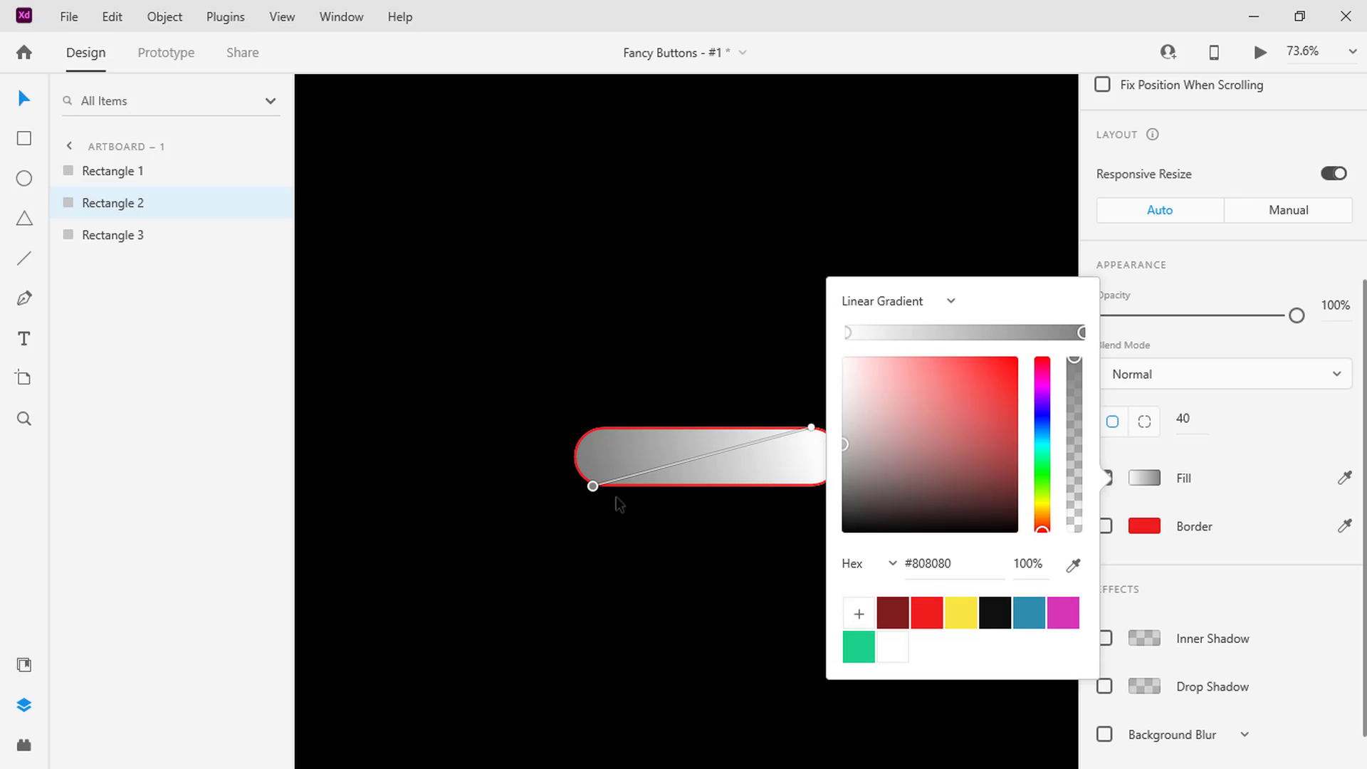
pyautogui.click(892, 611)
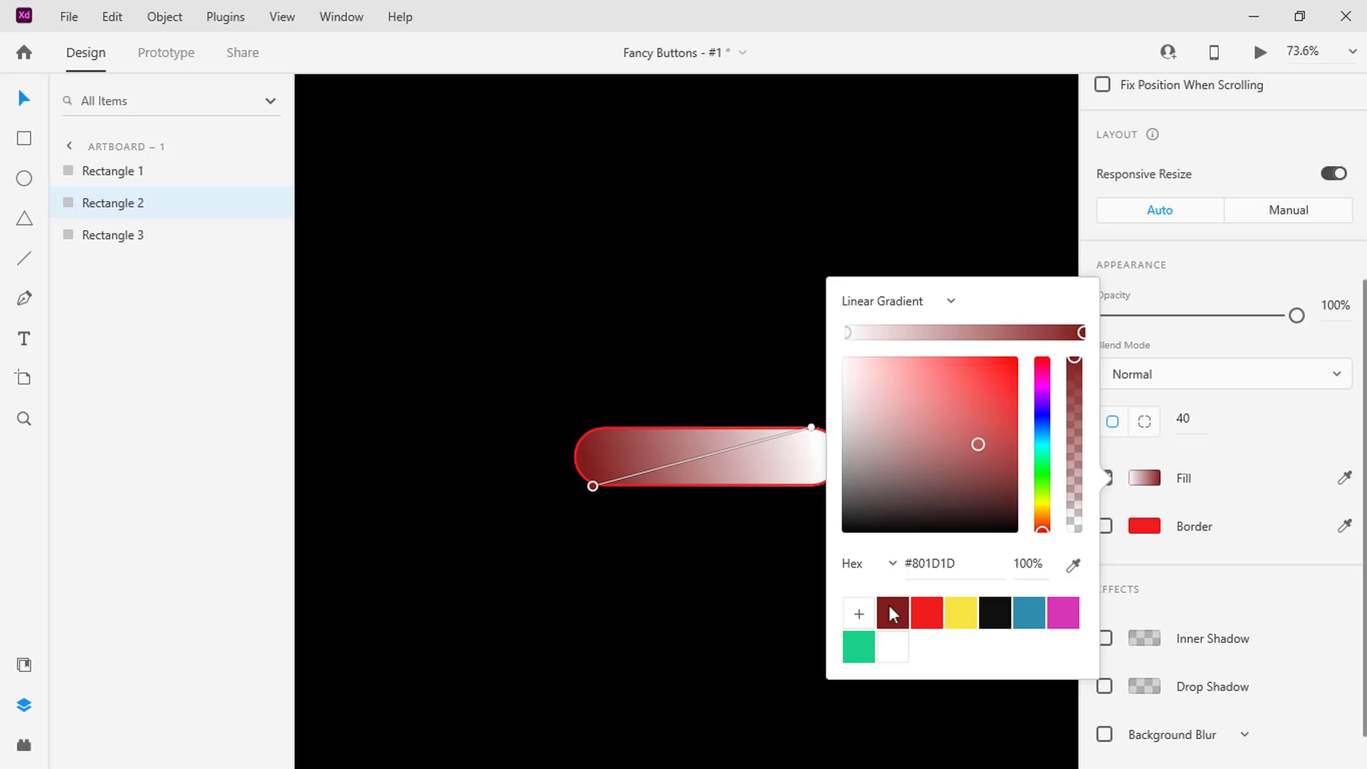
pyautogui.click(811, 428)
pyautogui.click(926, 613)
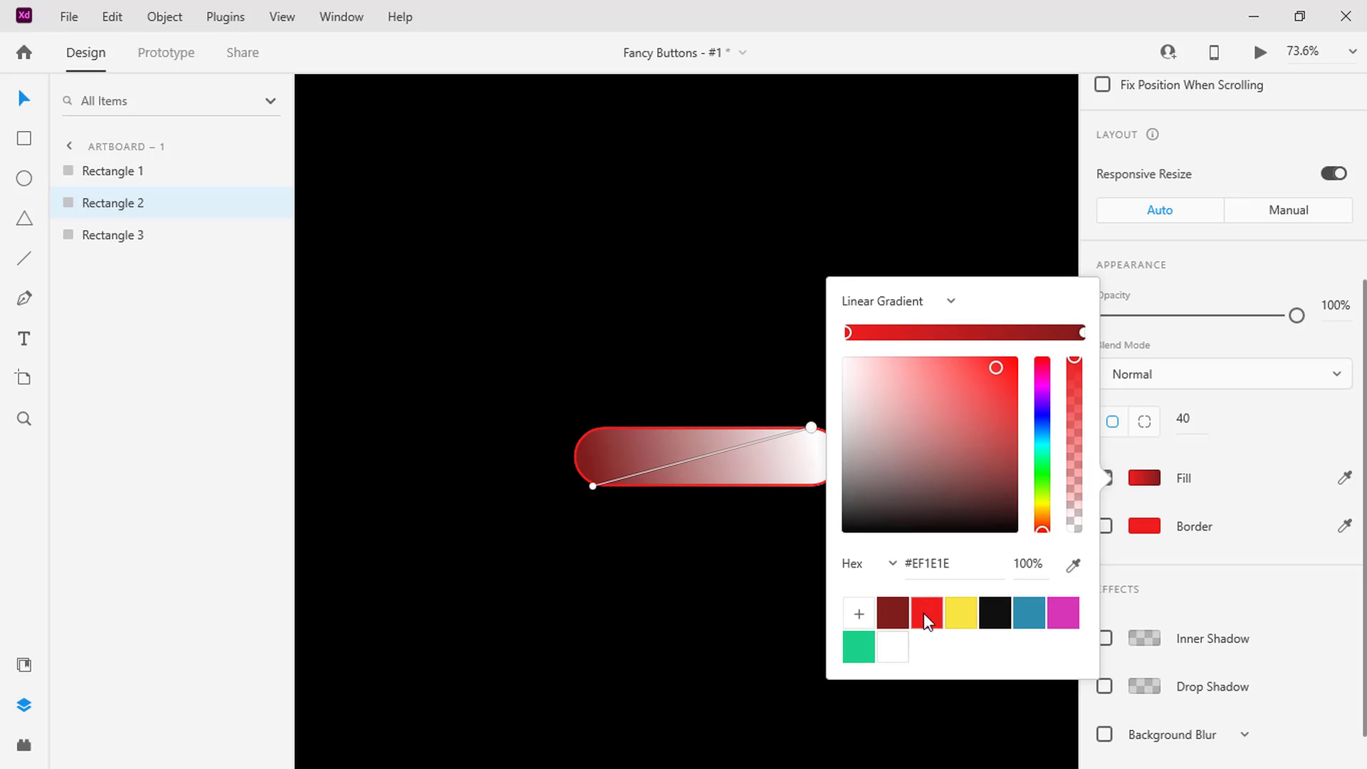
# Move Rectangle 2 just left of the outlined button, to X 408, and combine all three rectangles using Mask with Shape
pyautogui.click(746, 455)
pyautogui.moveTo(746, 456); pyautogui.dragTo(473, 468)
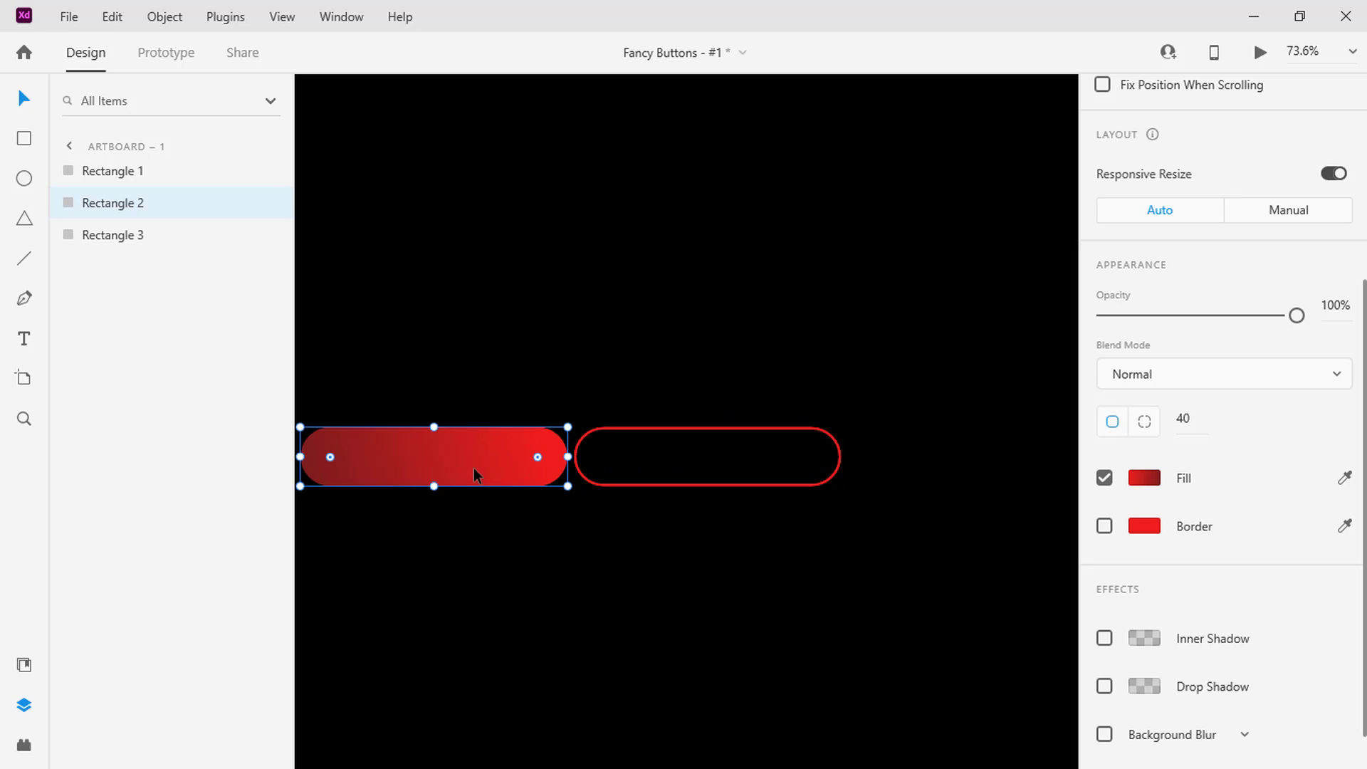
pyautogui.click(172, 242)
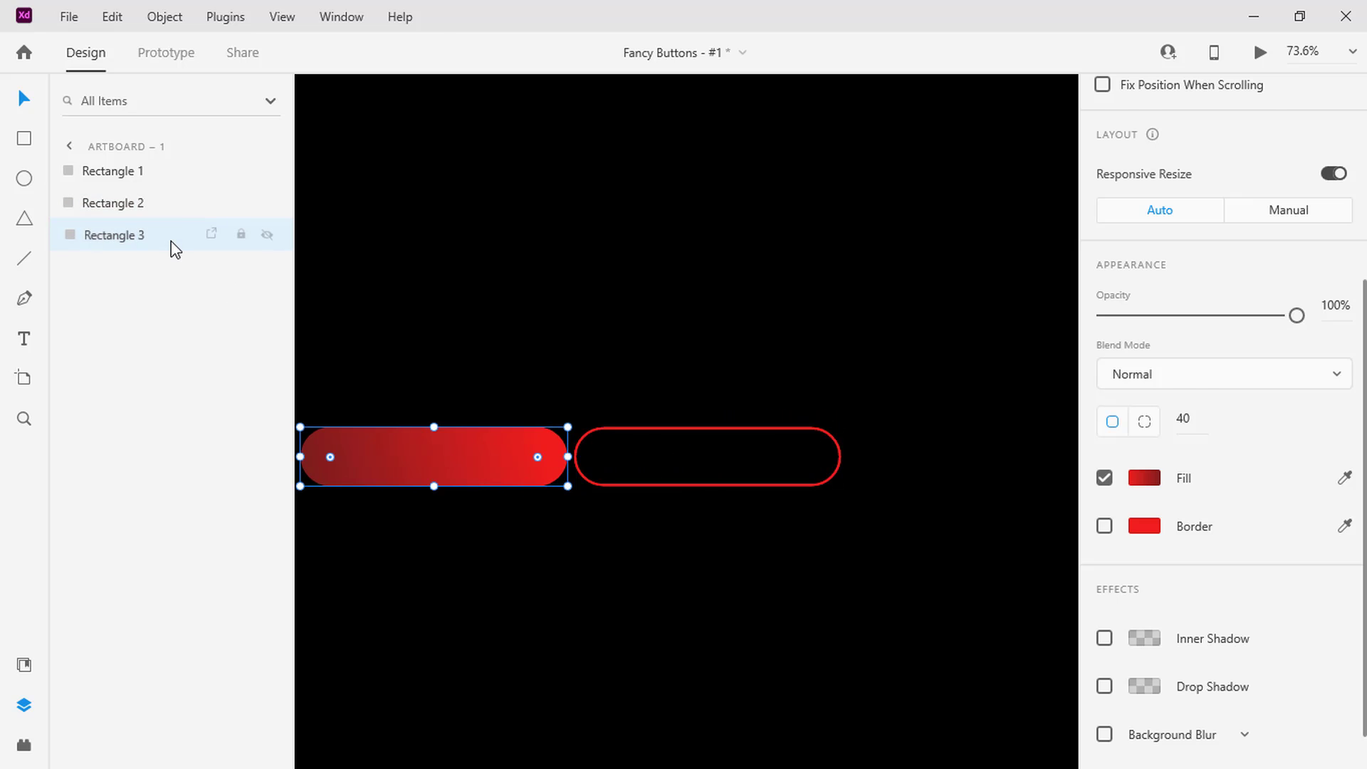
pyautogui.keyDown('shift'); pyautogui.click(160, 171); pyautogui.keyUp('shift')
pyautogui.rightClick(159, 171)
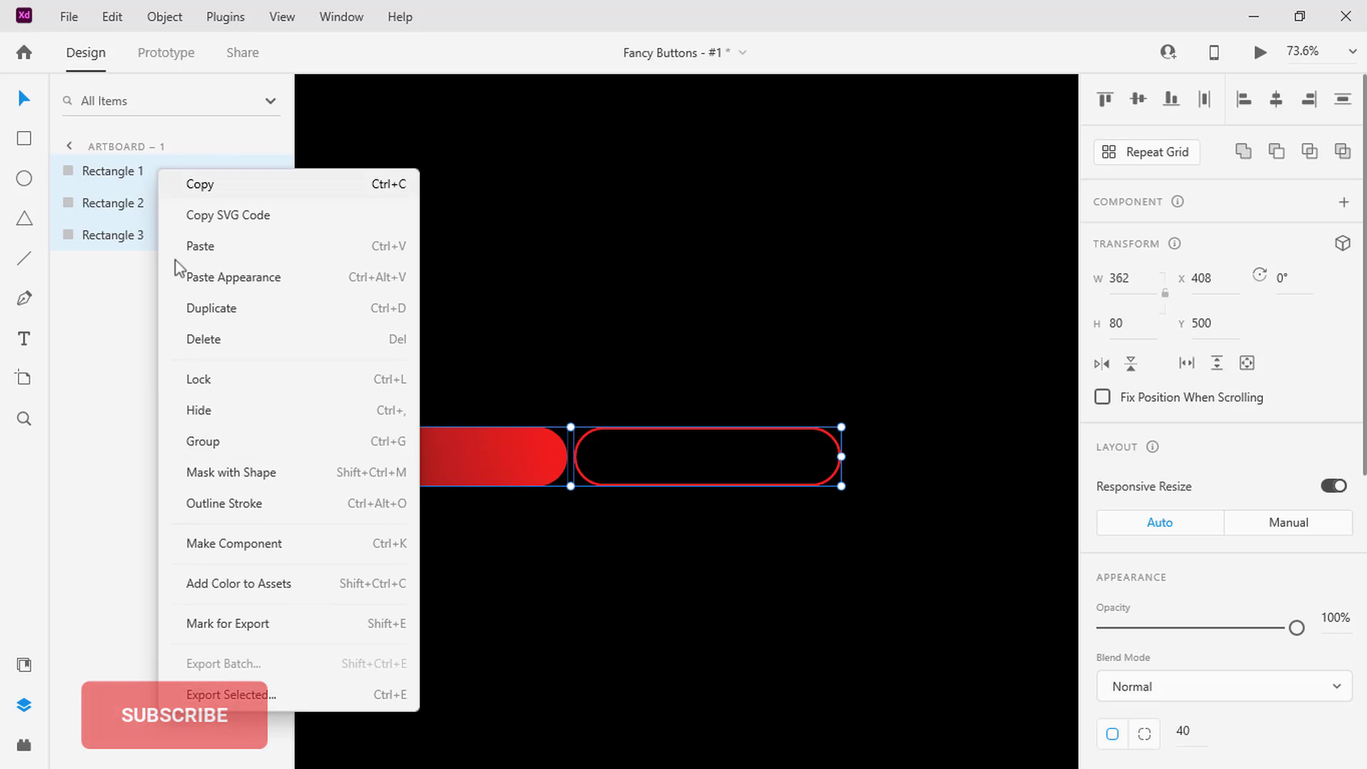
pyautogui.click(214, 474)
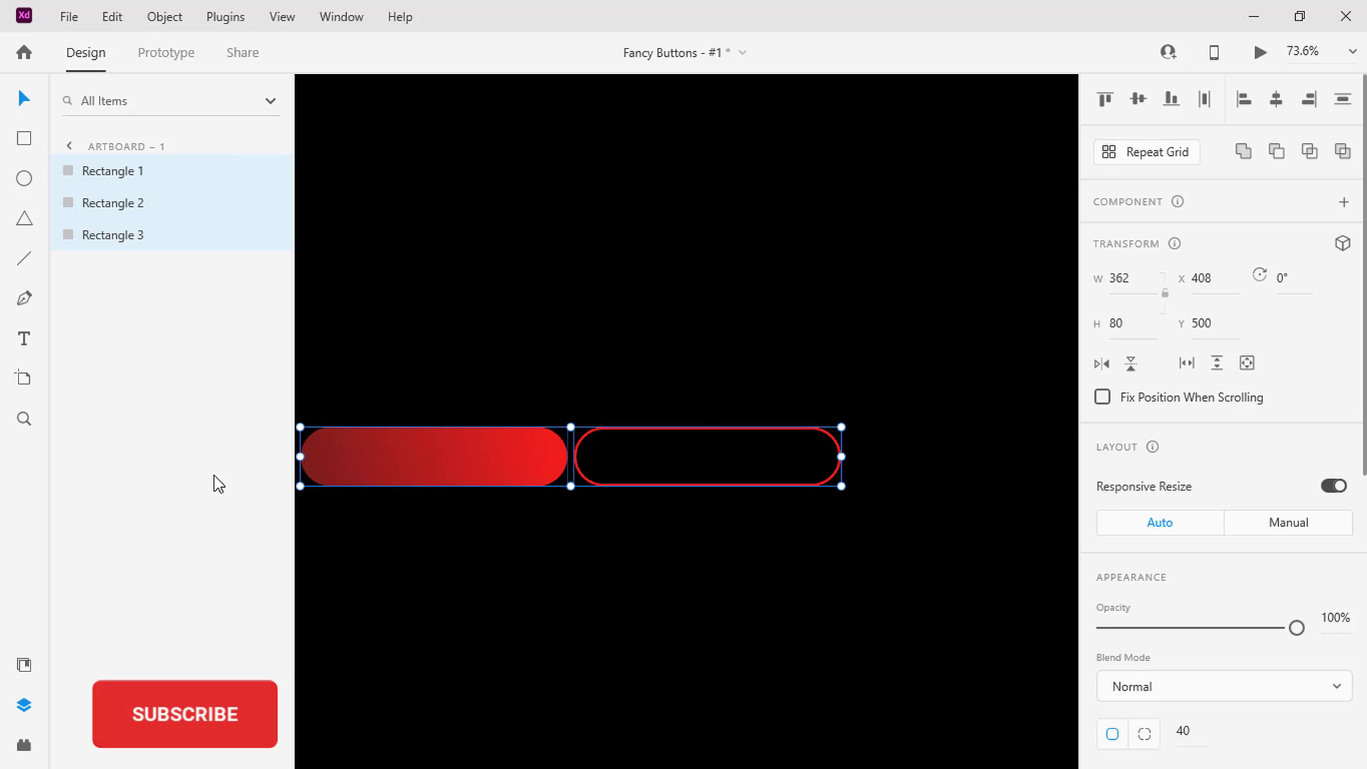
# Add the text "Hover Me" over the button and centre it horizontally and vertically with the mask group
pyautogui.click(25, 339)
pyautogui.click(655, 453)
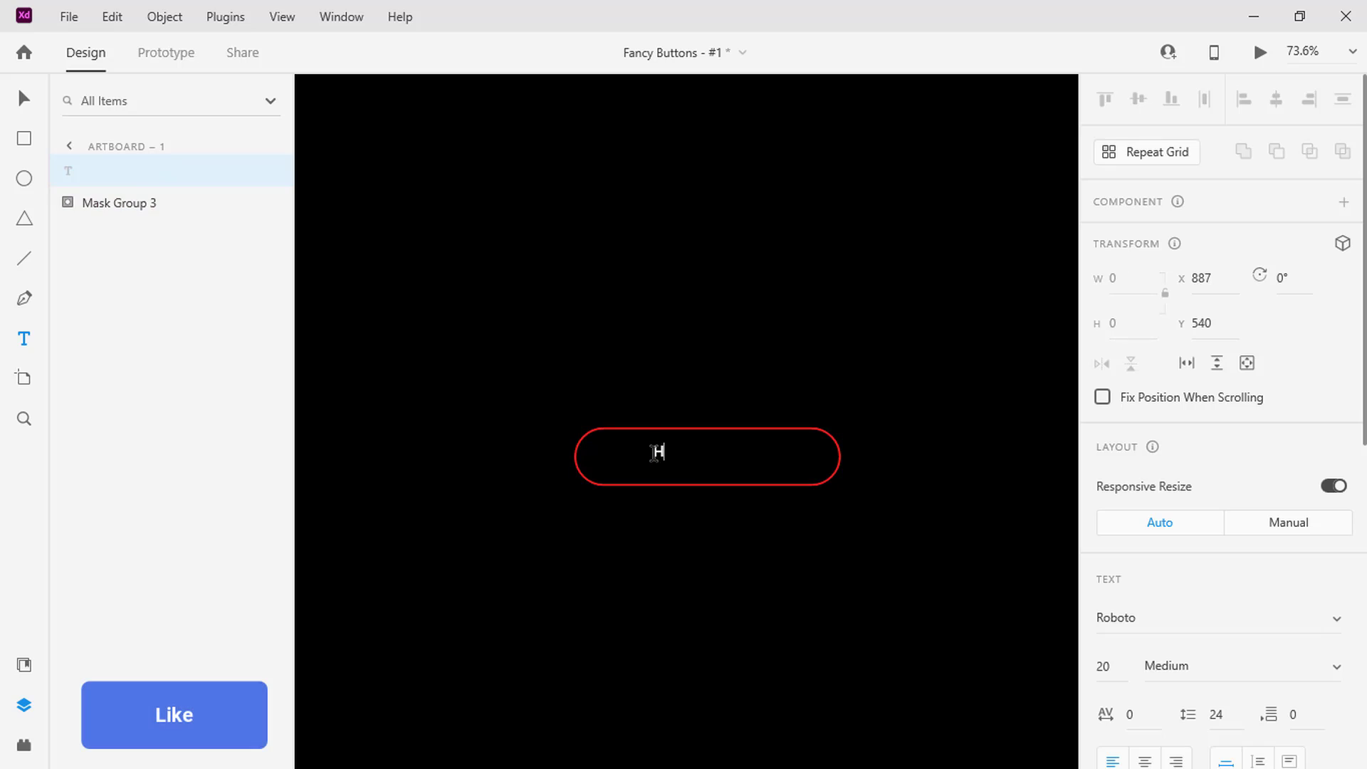
pyautogui.write('Hover Me')
pyautogui.press('Escape')
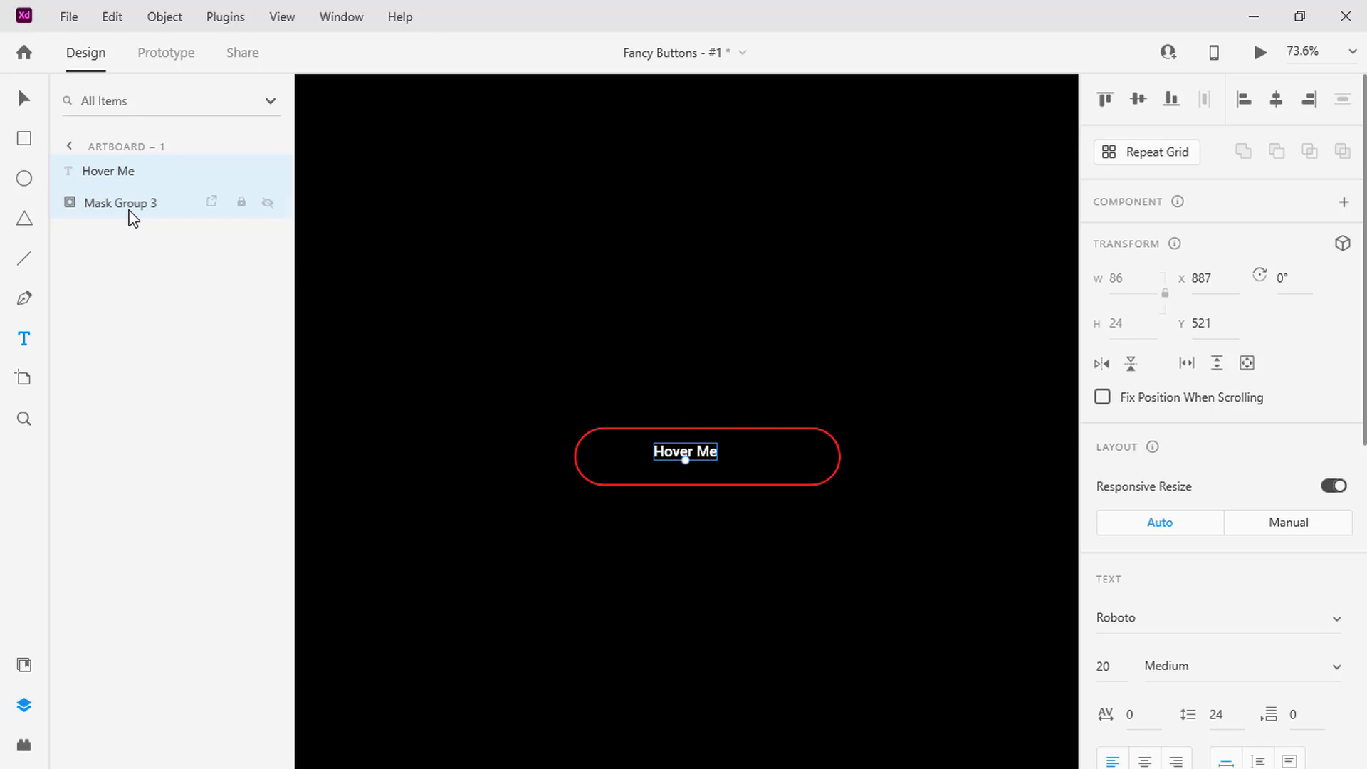
pyautogui.keyDown('shift'); pyautogui.click(130, 206); pyautogui.keyUp('shift')
pyautogui.click(1277, 99)
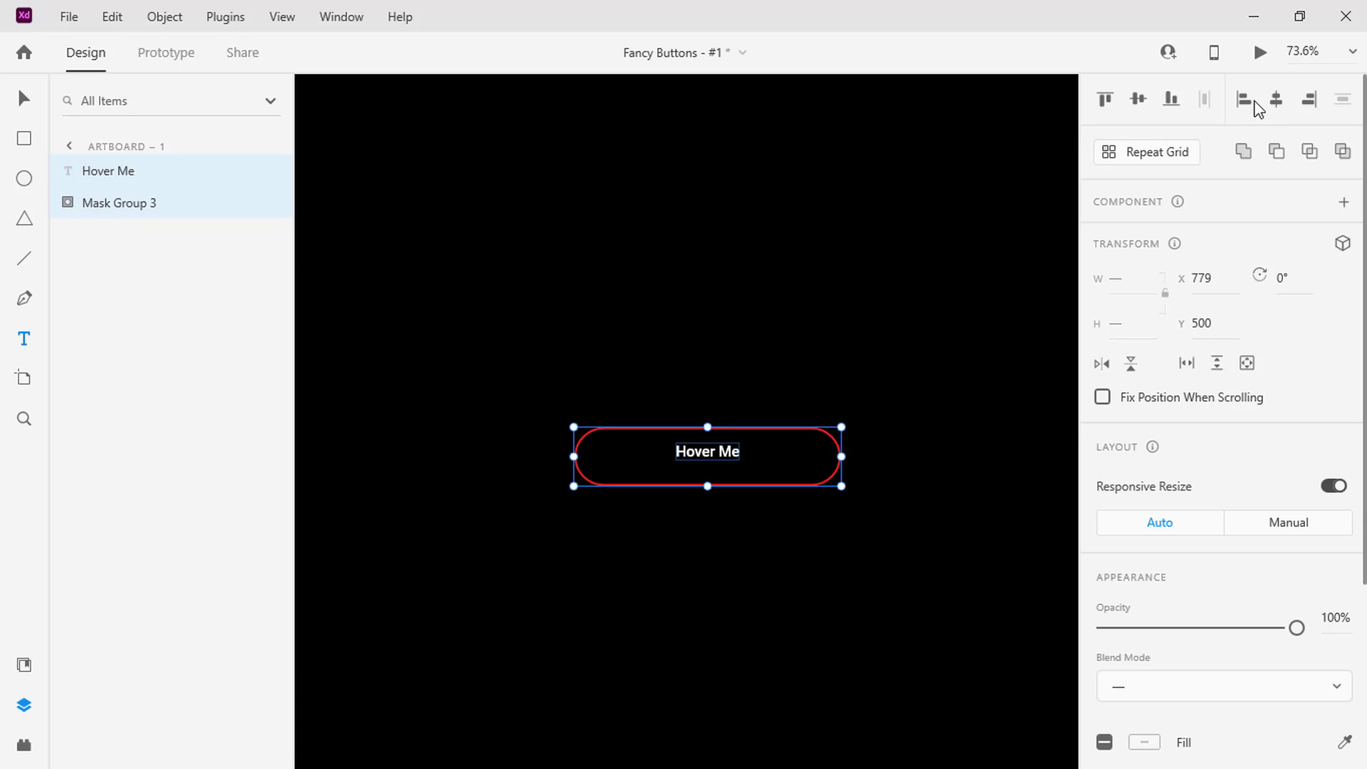
pyautogui.click(1139, 103)
# Turn the text and mask group into a component and add a Hover State
pyautogui.click(1343, 202)
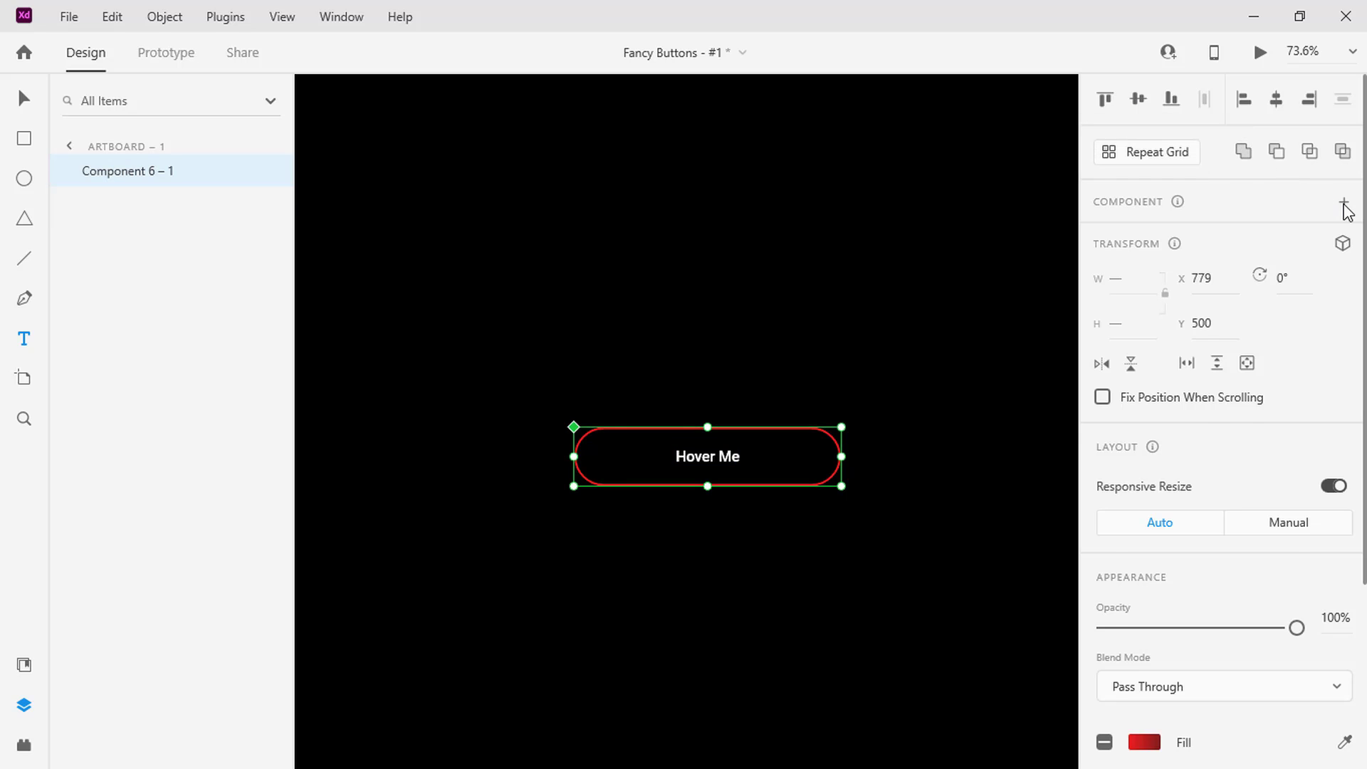
pyautogui.click(1342, 238)
pyautogui.click(1233, 287)
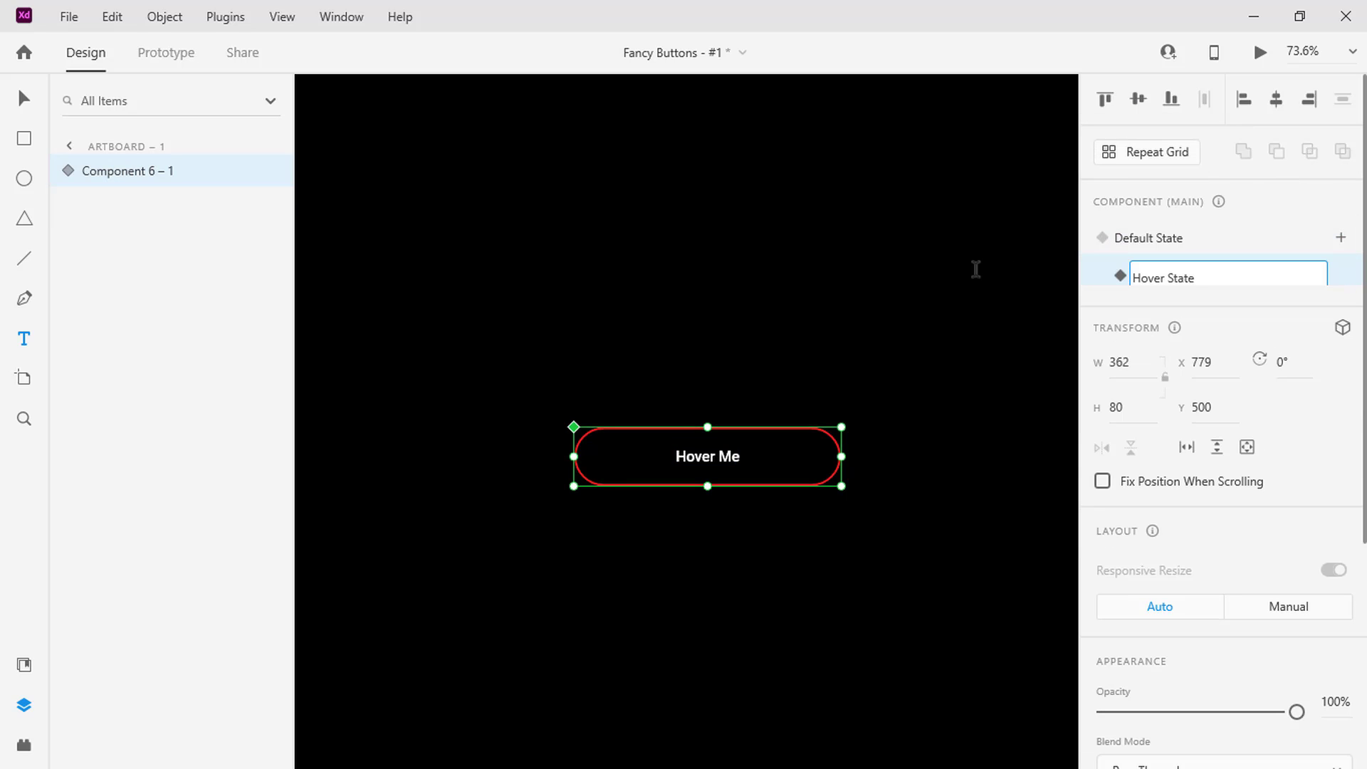
# In the Hover State, move Rectangle 2 inside the mask group over the button outline, to X 779, Y 500
pyautogui.click(62, 174)
pyautogui.click(88, 238)
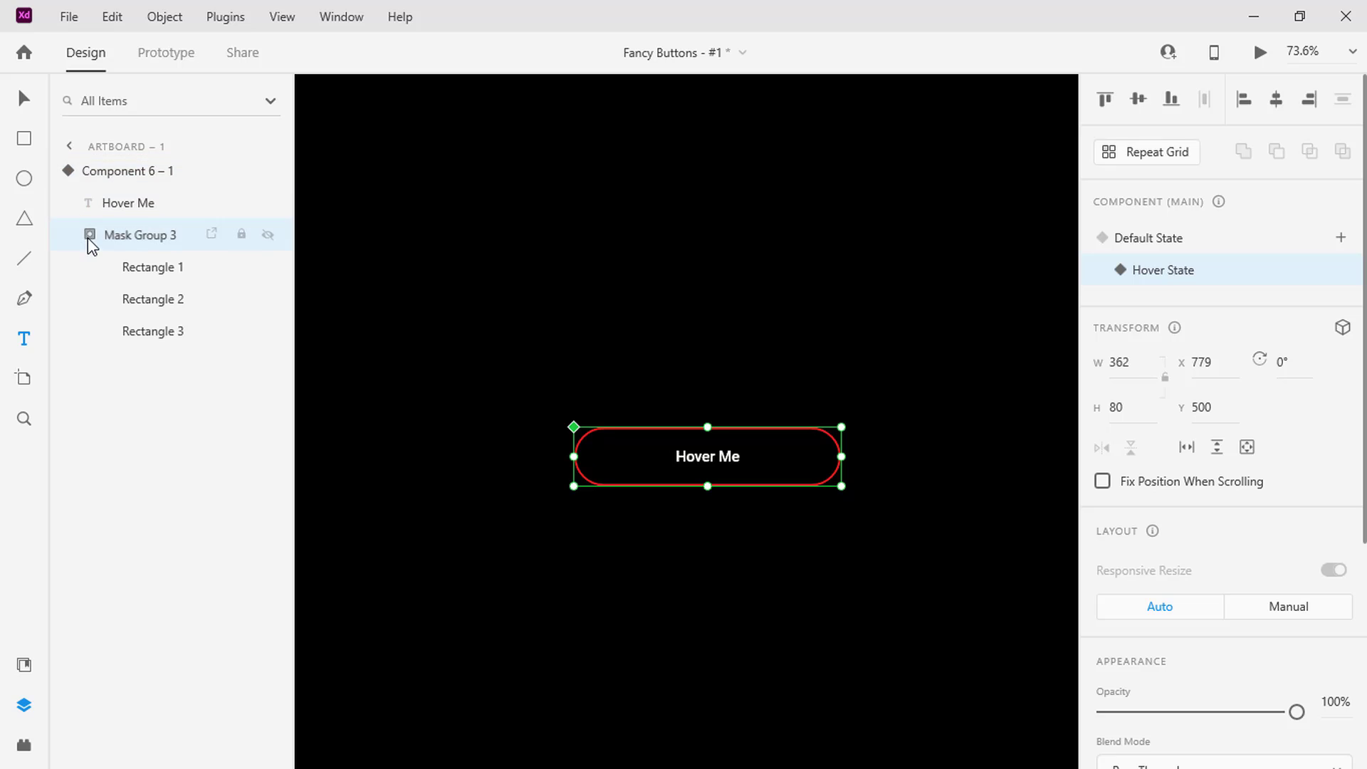
pyautogui.click(110, 298)
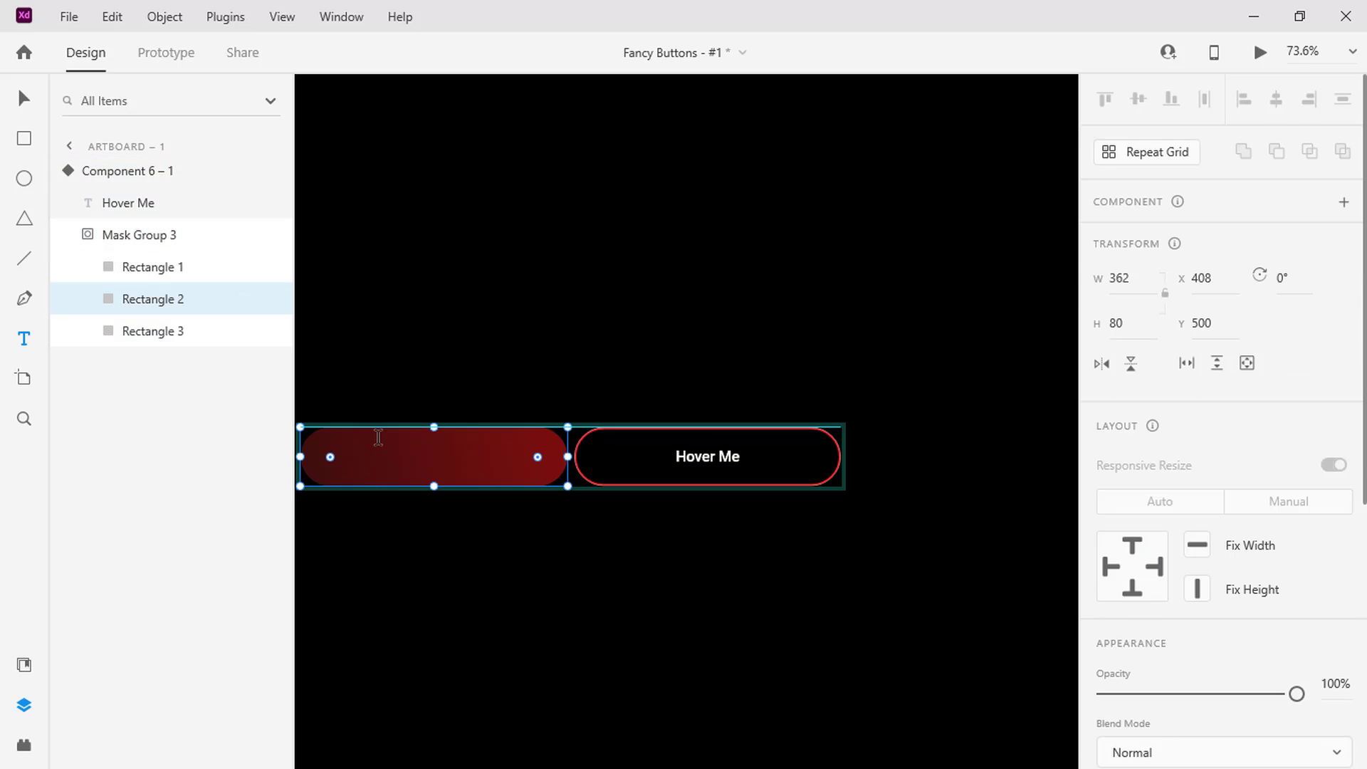
pyautogui.moveTo(464, 470); pyautogui.dragTo(671, 464)
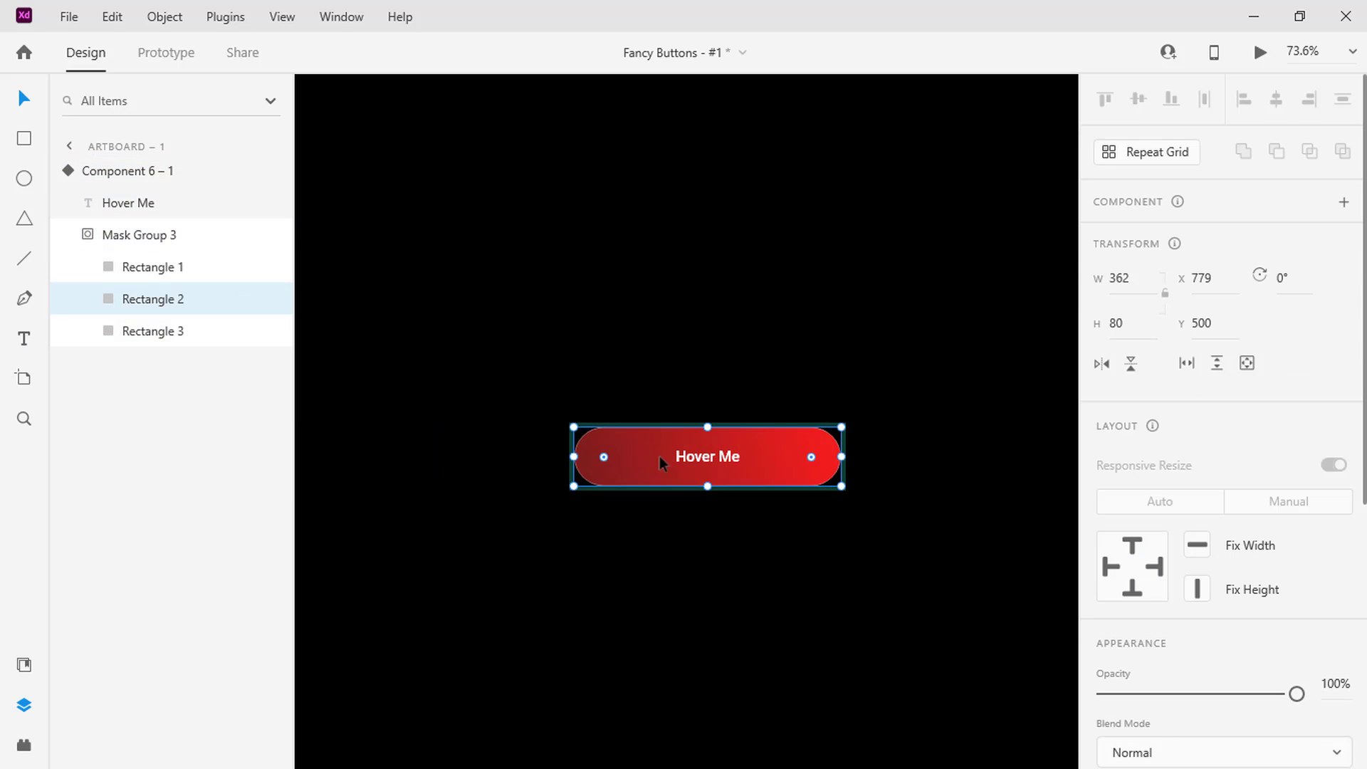
# Set the Default State's hover animation to Ease In-Out easing with a 1 s duration, and preview the prototype
pyautogui.click(90, 171)
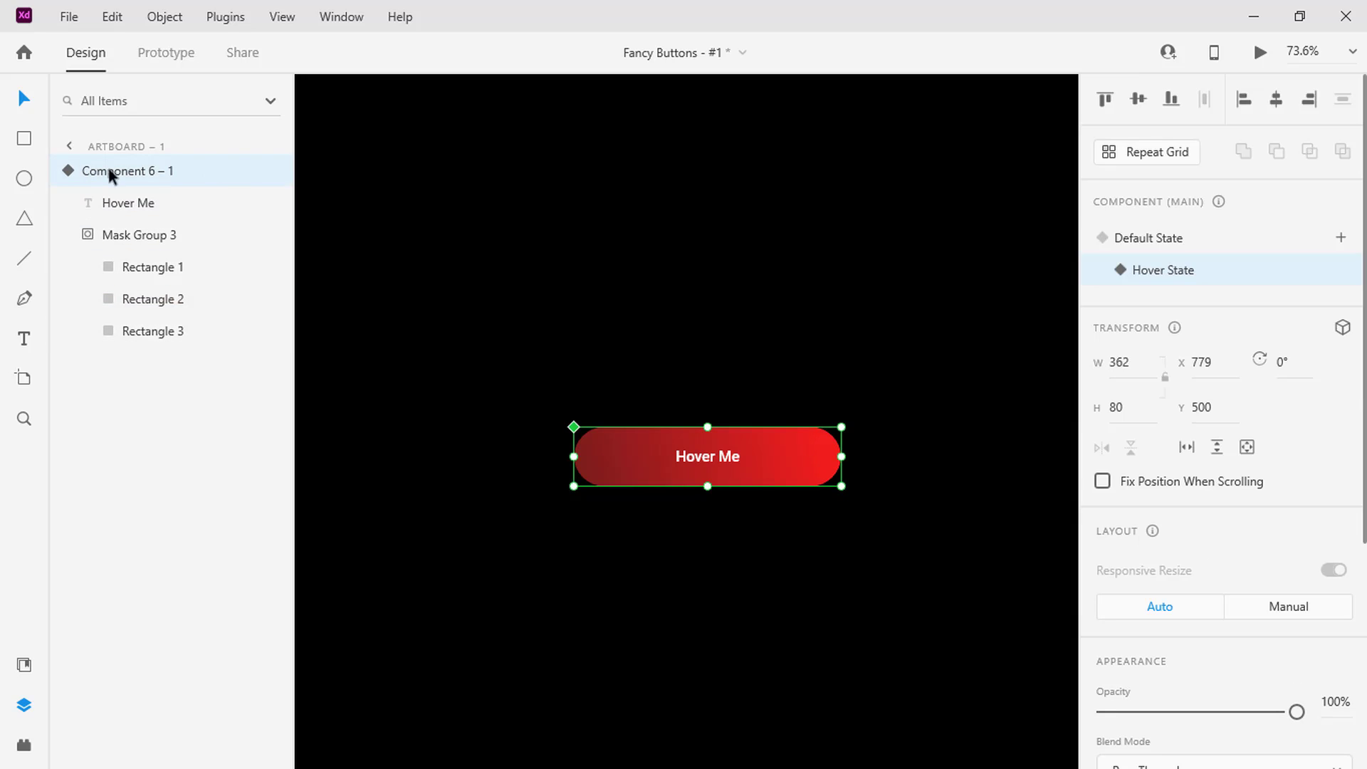
pyautogui.click(1146, 239)
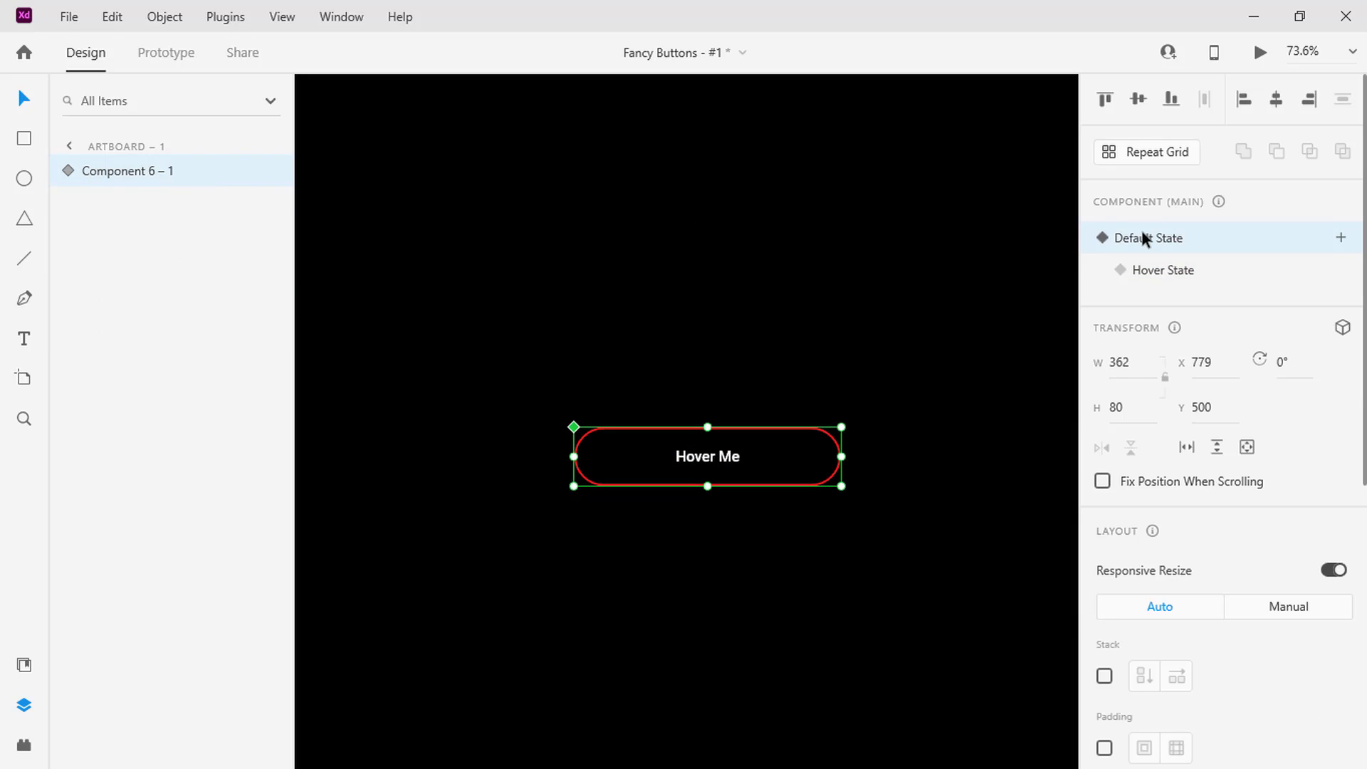
pyautogui.click(165, 57)
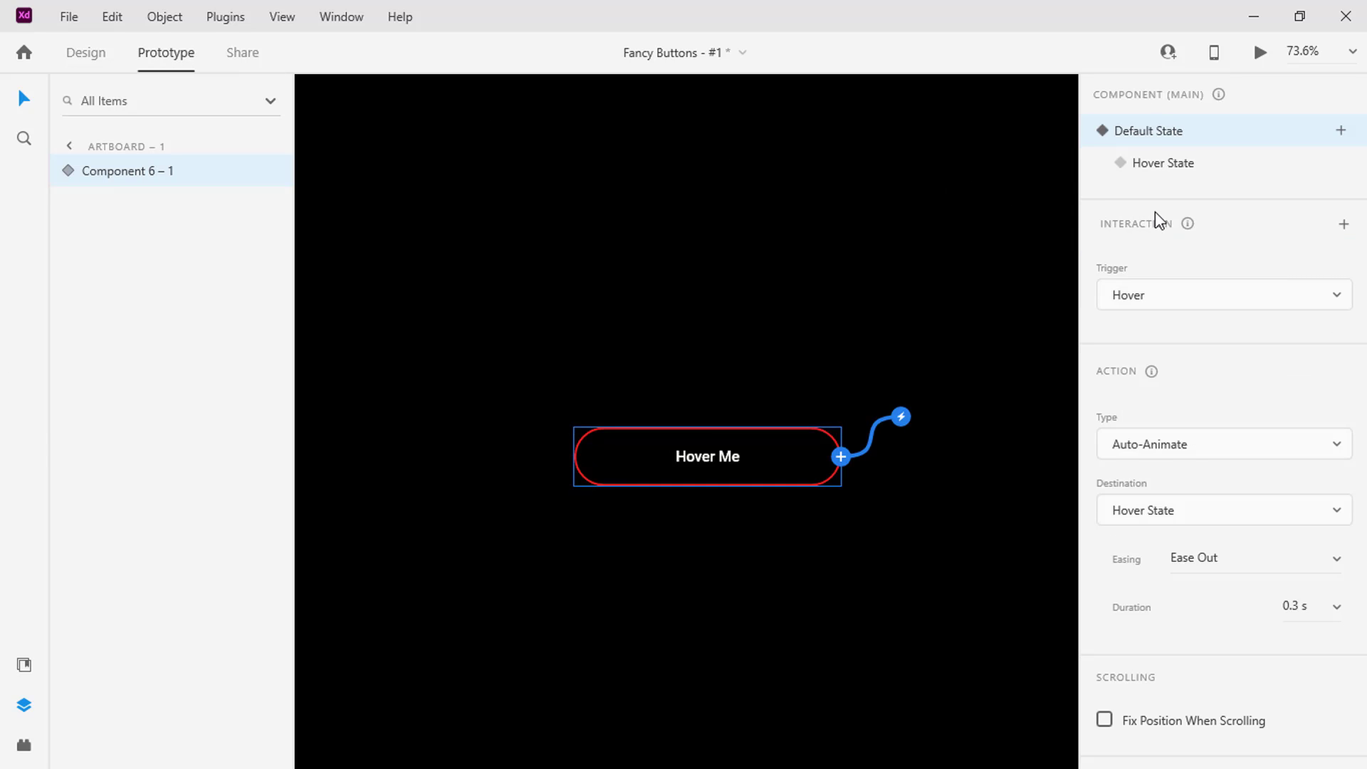
pyautogui.click(1252, 560)
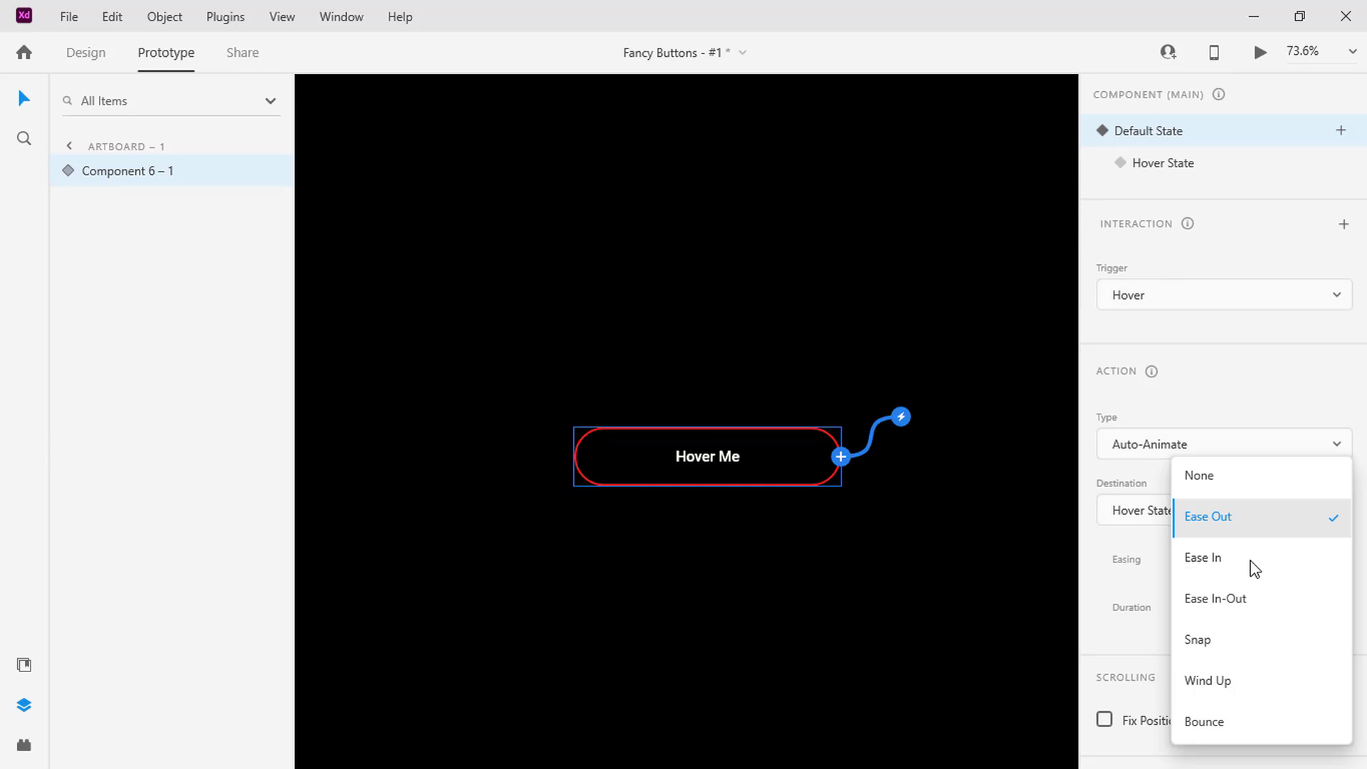
pyautogui.click(1221, 612)
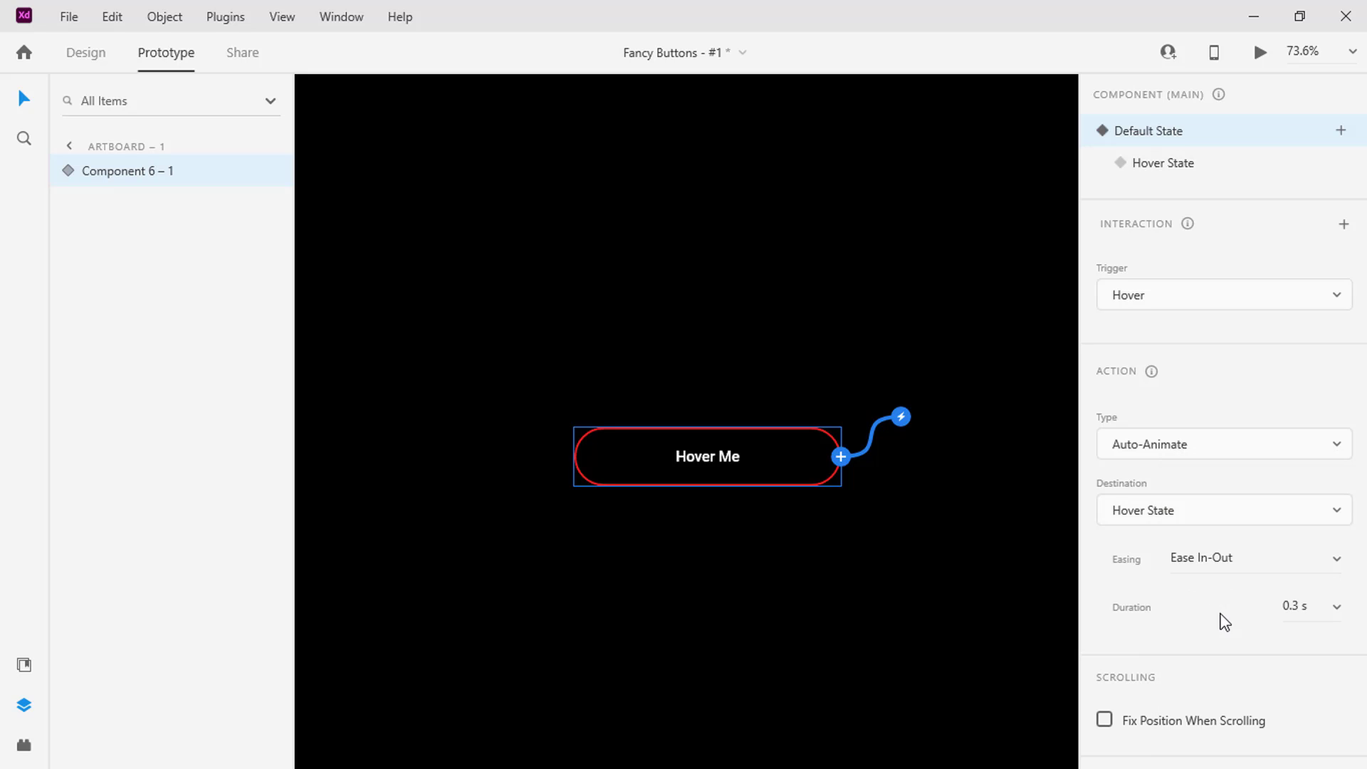
pyautogui.click(1337, 612)
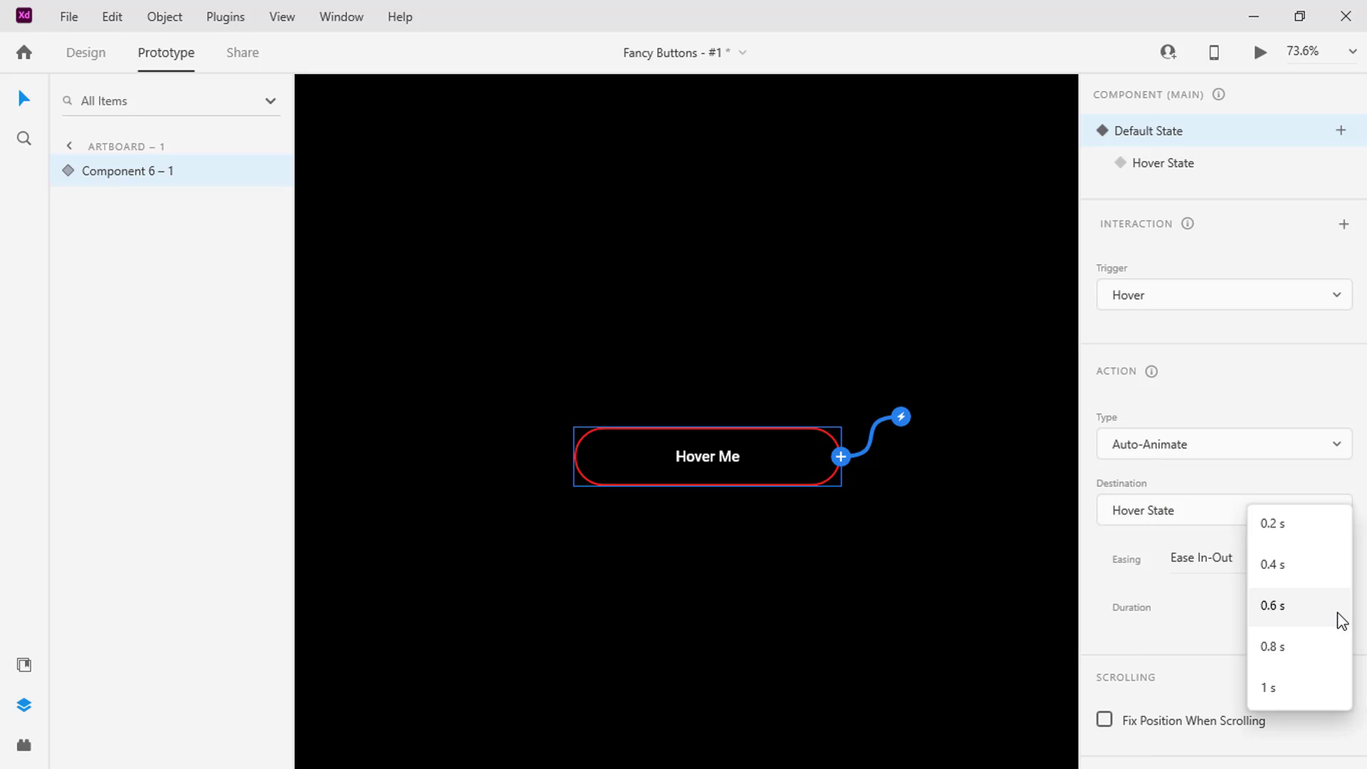
pyautogui.click(1294, 697)
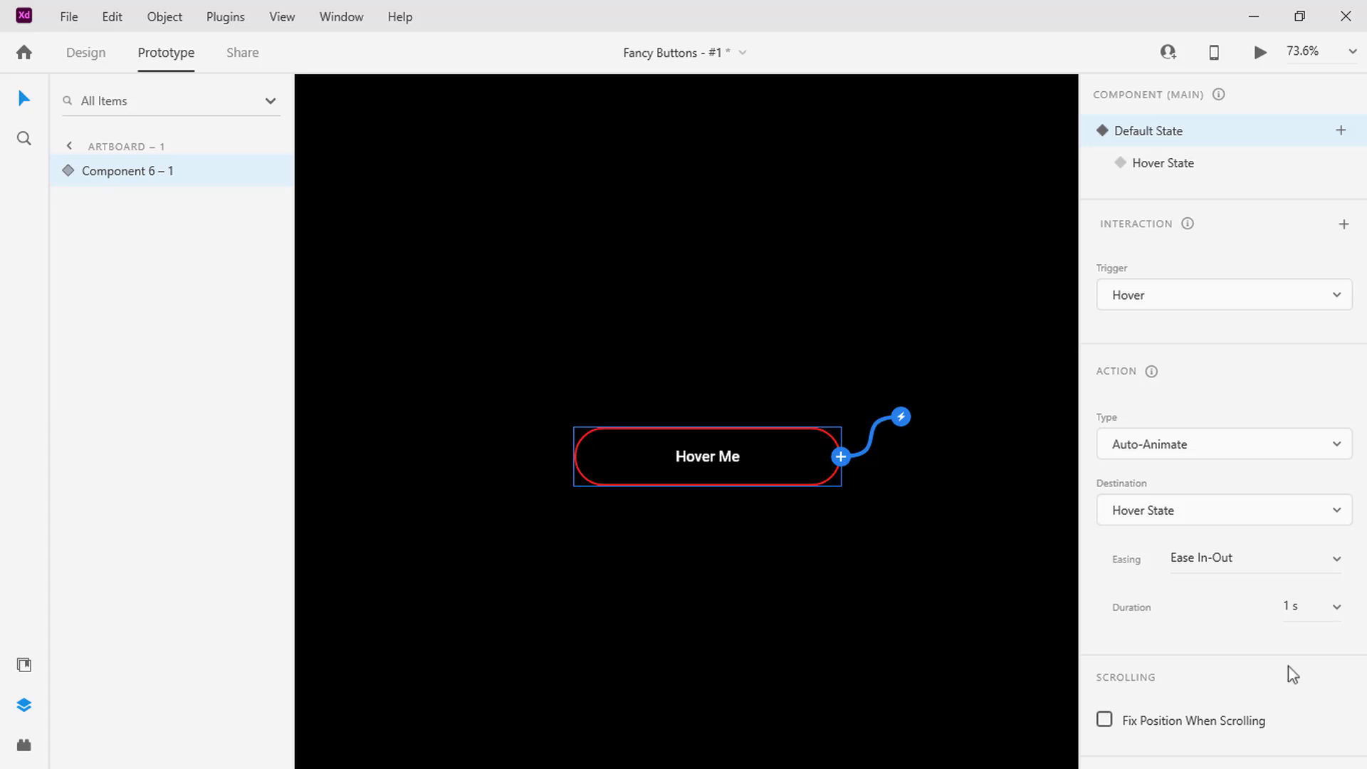
pyautogui.click(1260, 52)
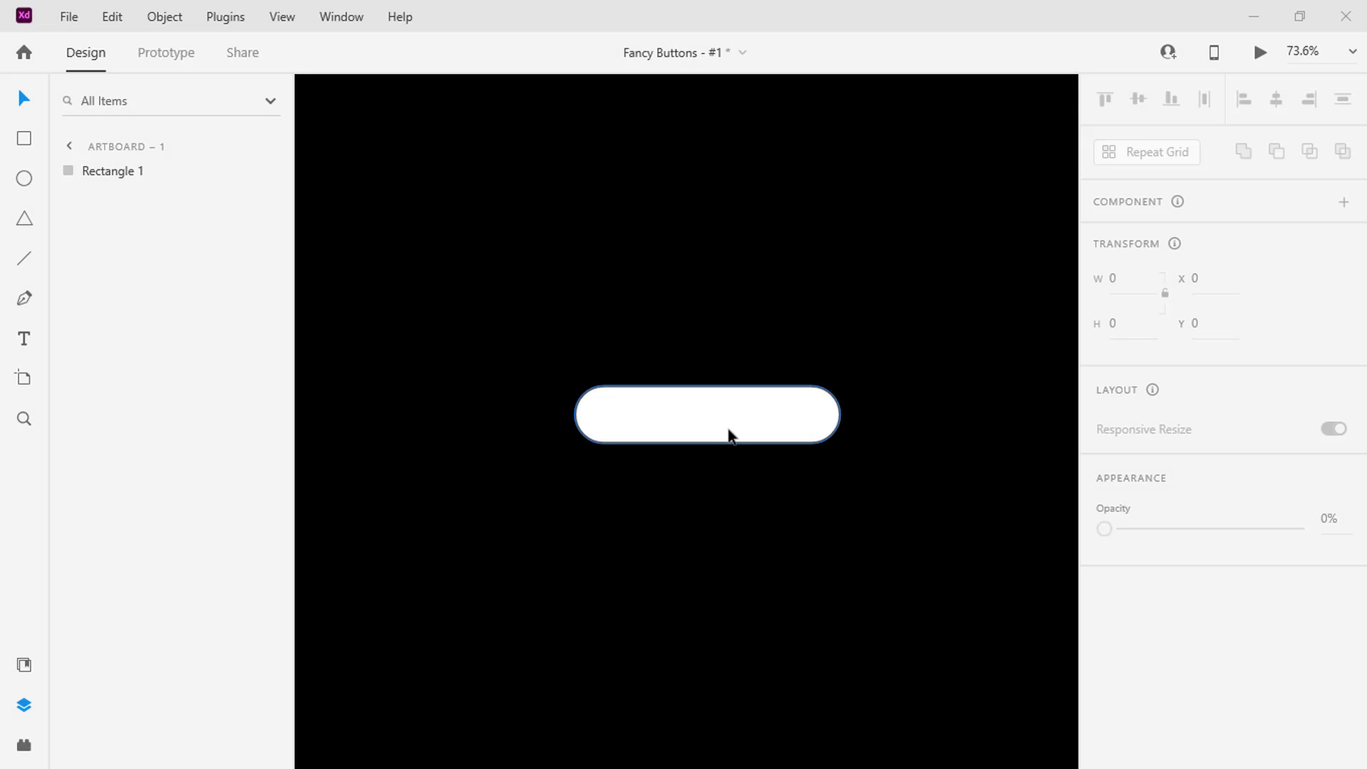
# Remove the border from the white rounded rectangle and fill it with the saved yellow swatch
pyautogui.click(754, 430)
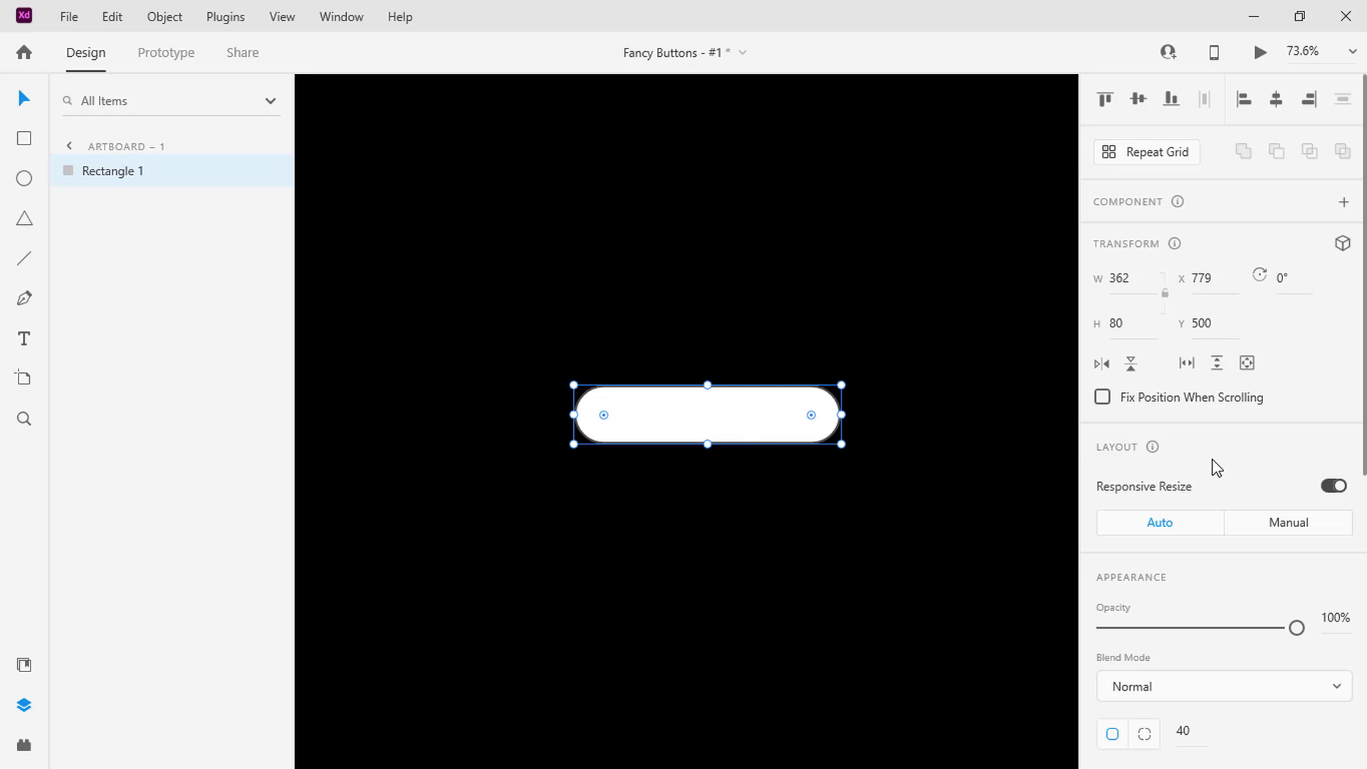
pyautogui.scroll(-5, 1217, 468)
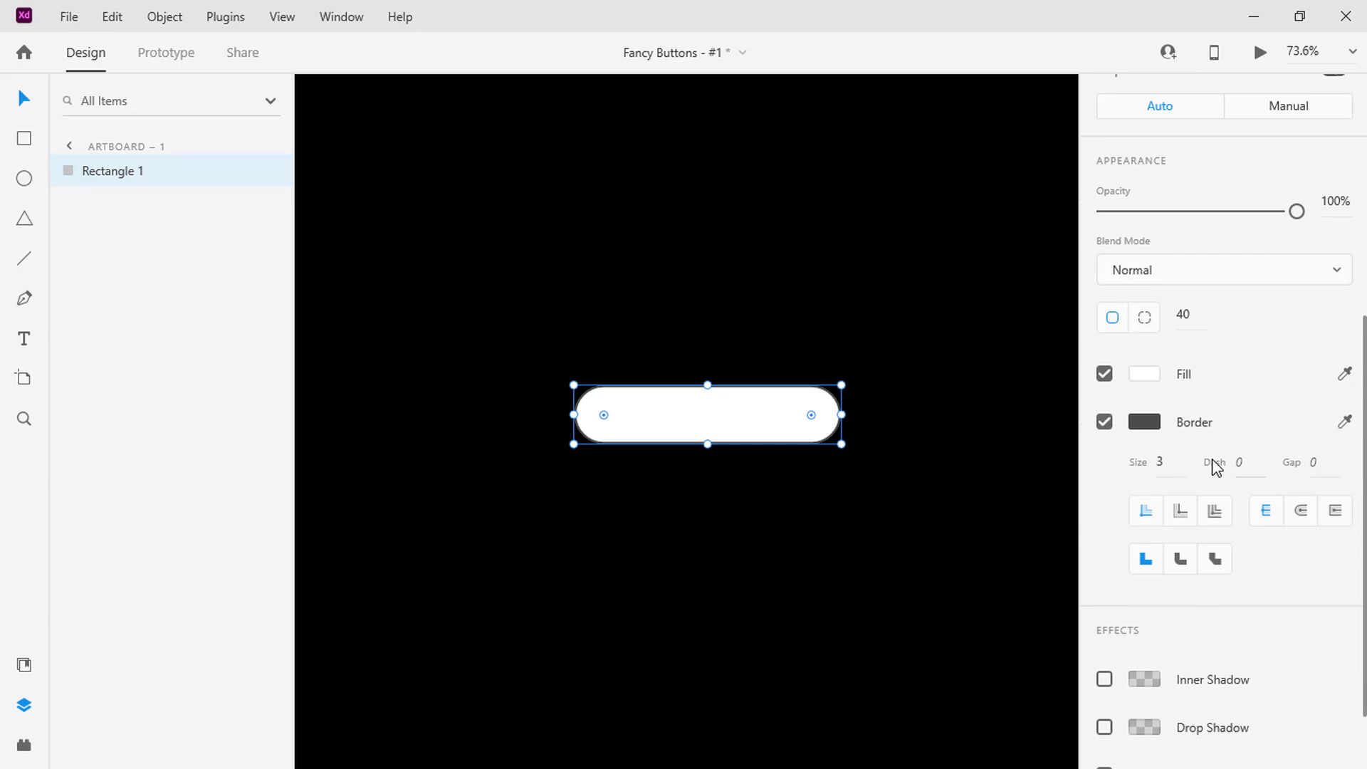
pyautogui.click(1104, 423)
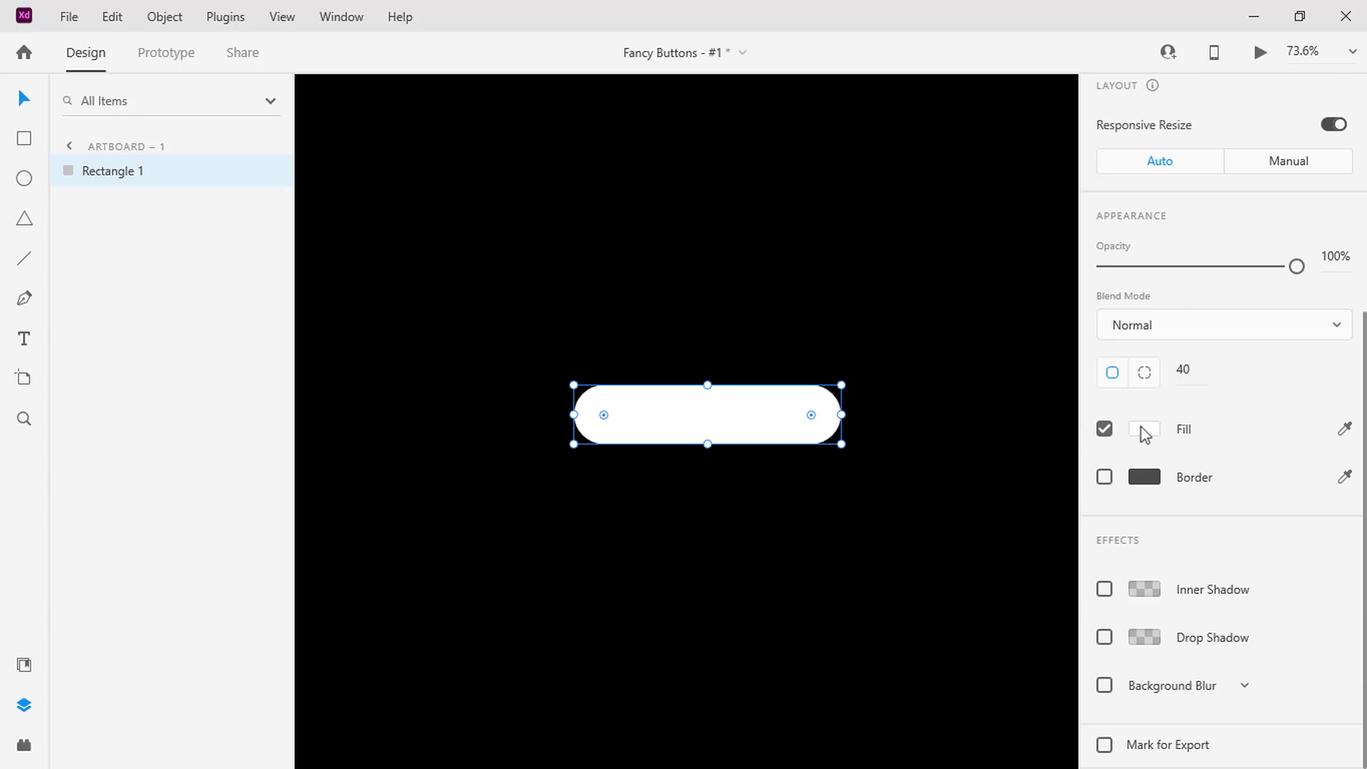
pyautogui.click(1148, 429)
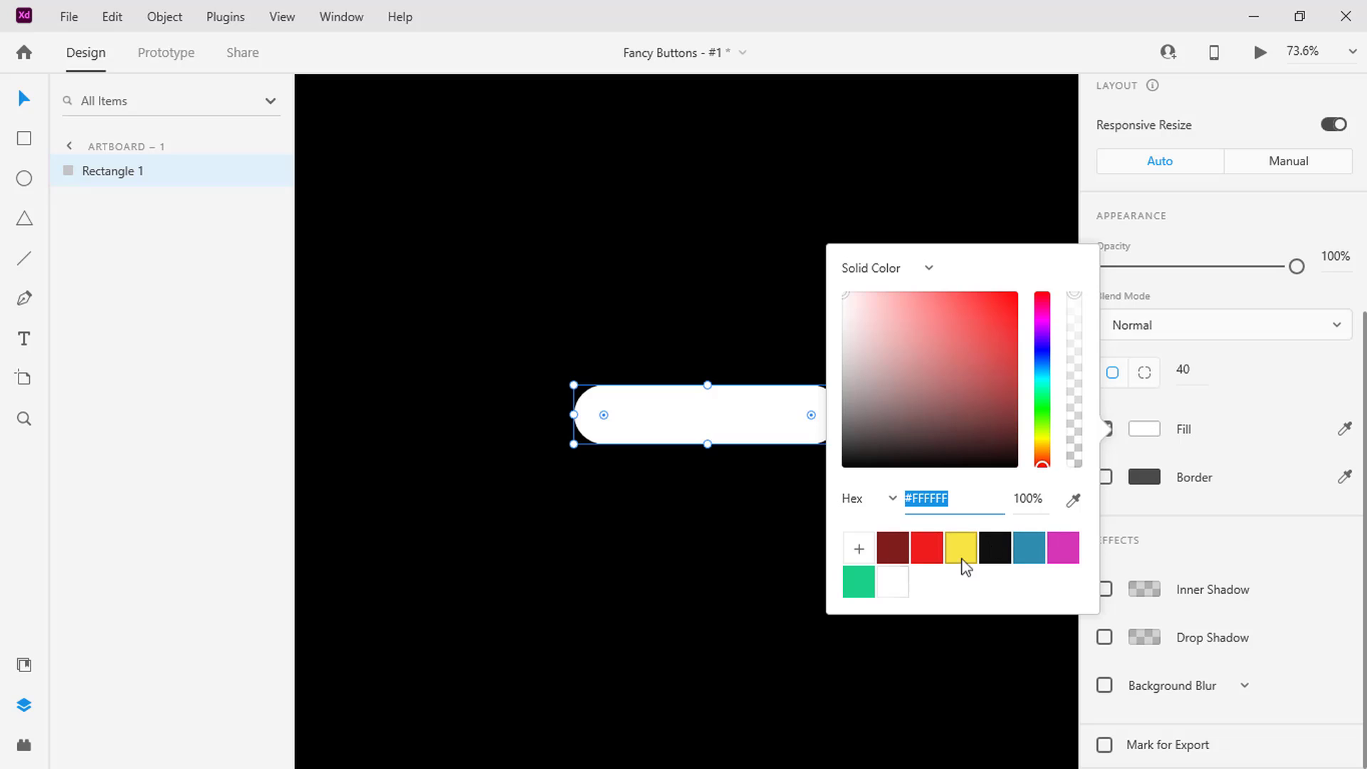
pyautogui.click(960, 555)
# Duplicate the yellow rectangle in place and rename the lower copy Rectangle 2
pyautogui.click(704, 420)
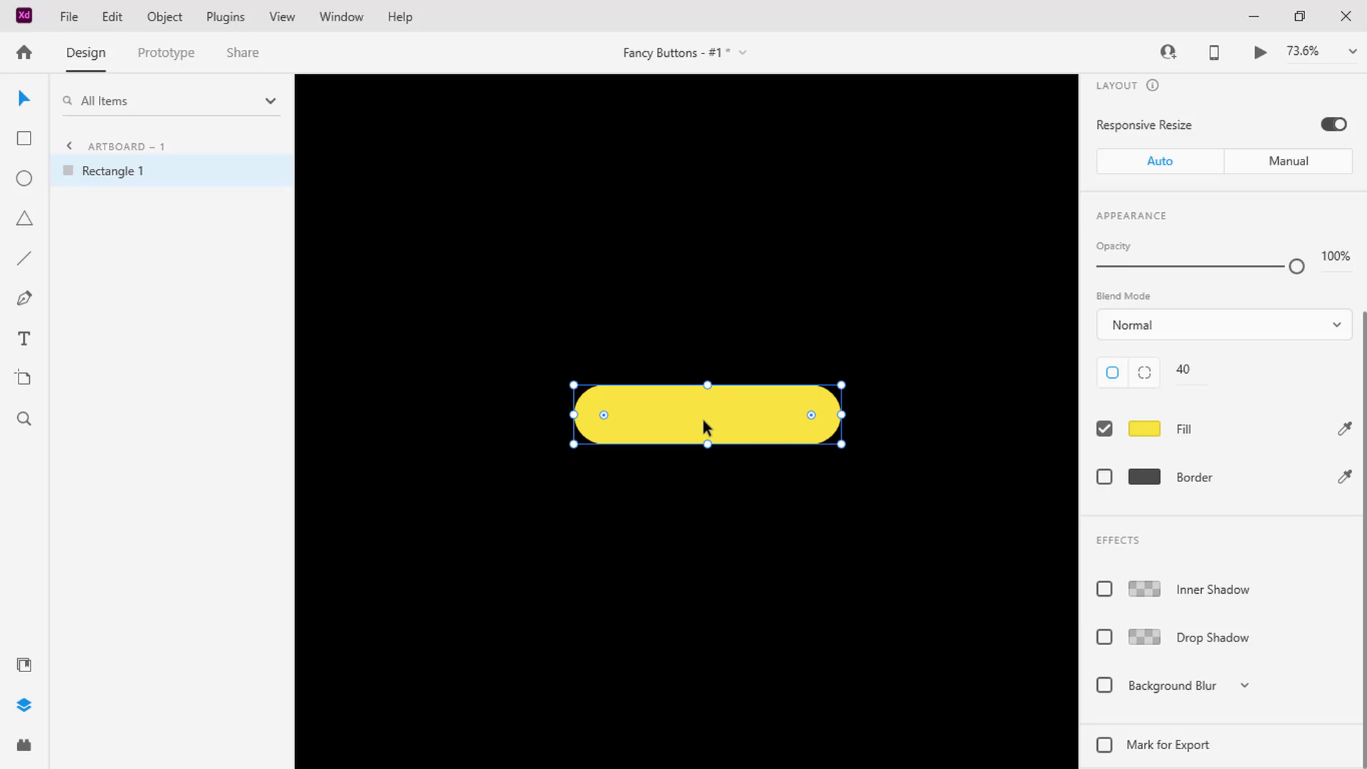
pyautogui.hotkey('ctrl', 'd')
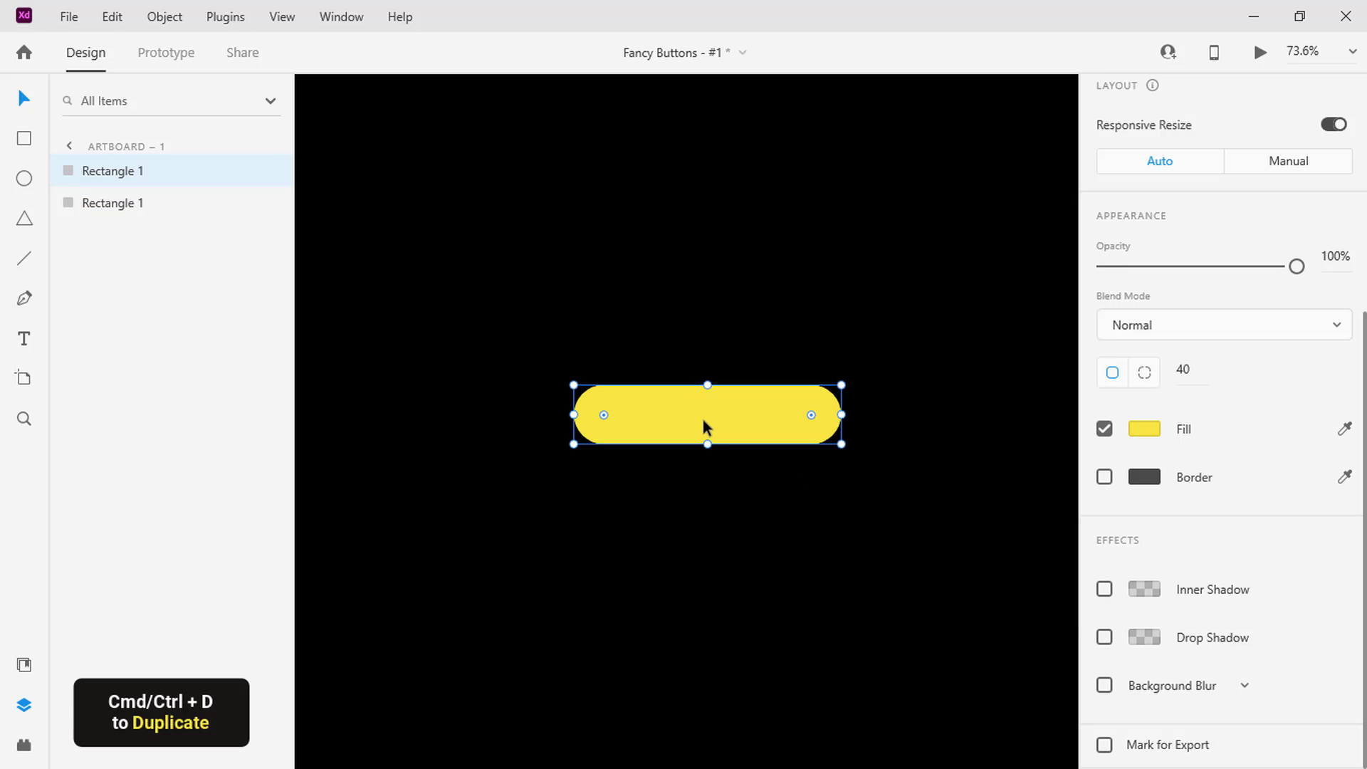
pyautogui.click(181, 204)
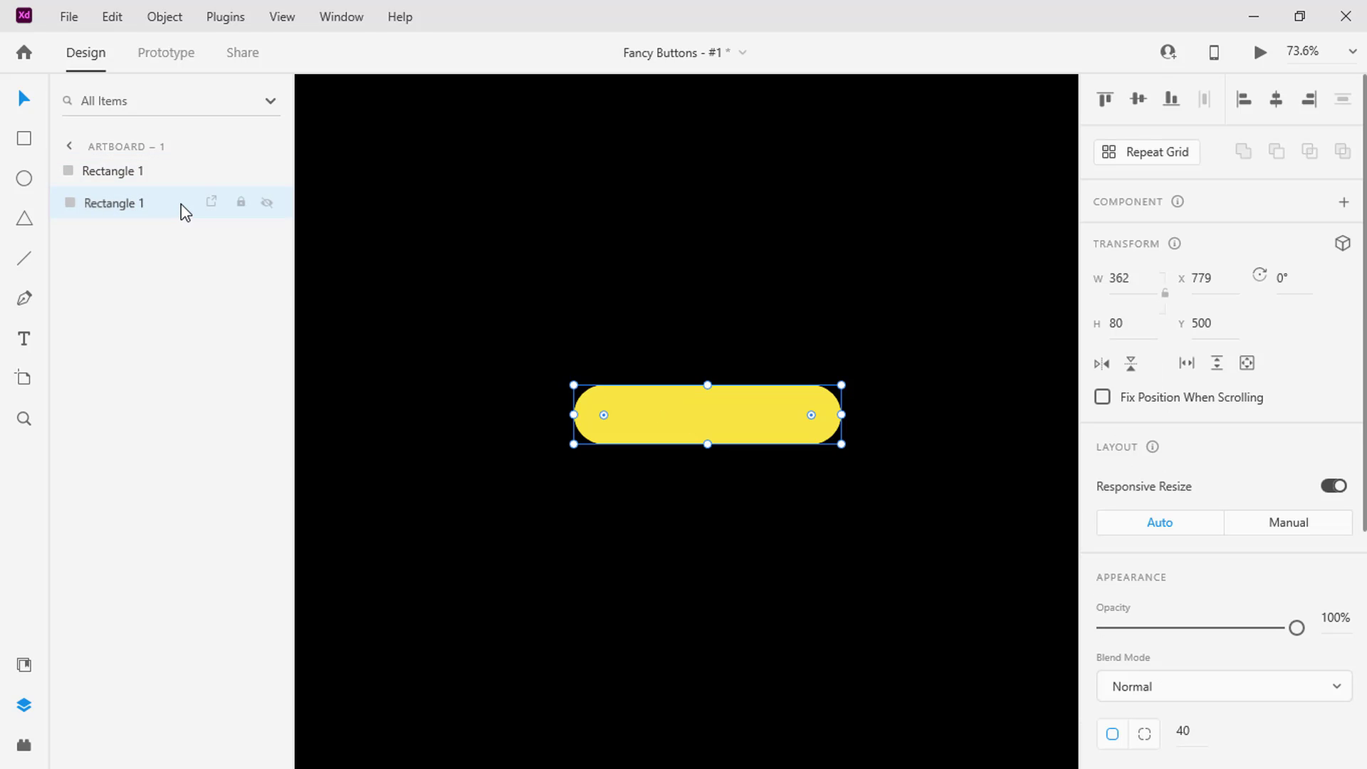
pyautogui.rightClick(181, 204)
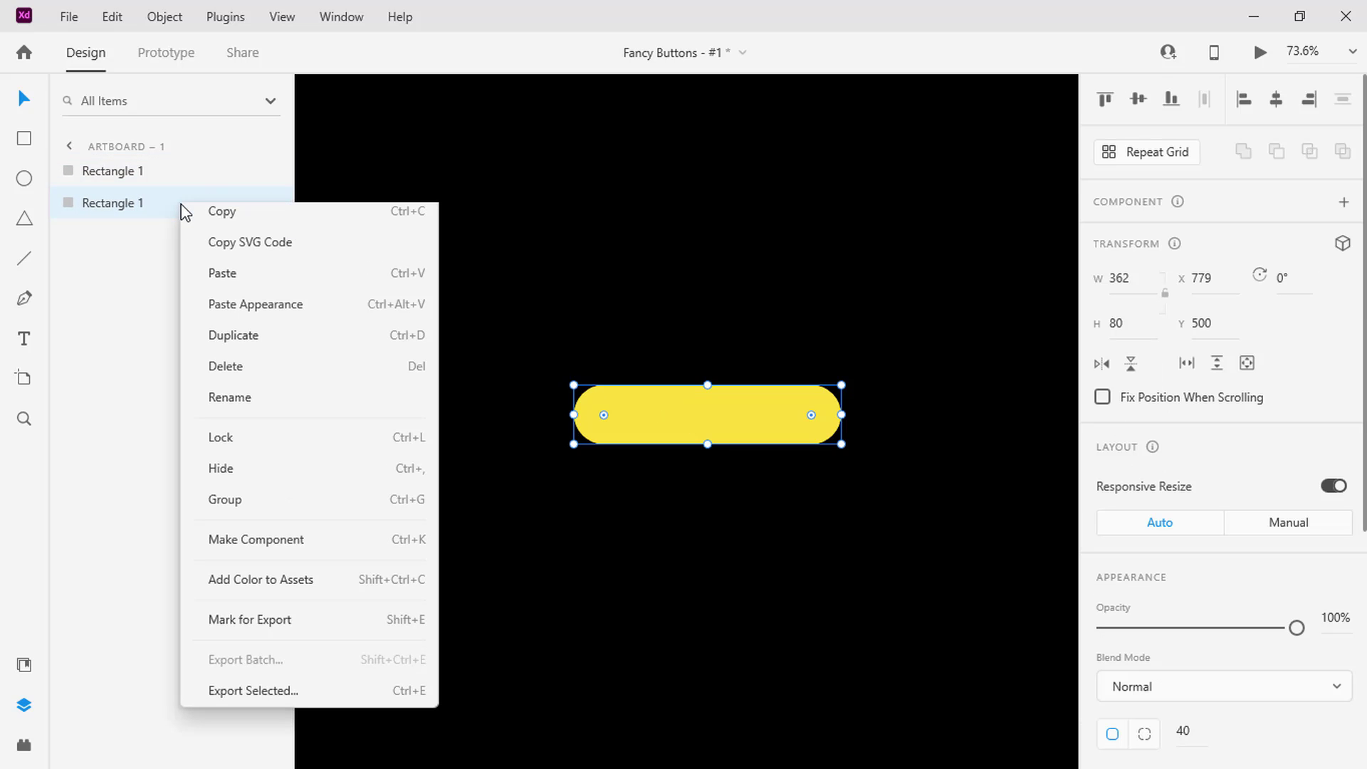
pyautogui.click(215, 403)
pyautogui.press('End')
pyautogui.write('2')
pyautogui.press('Return')
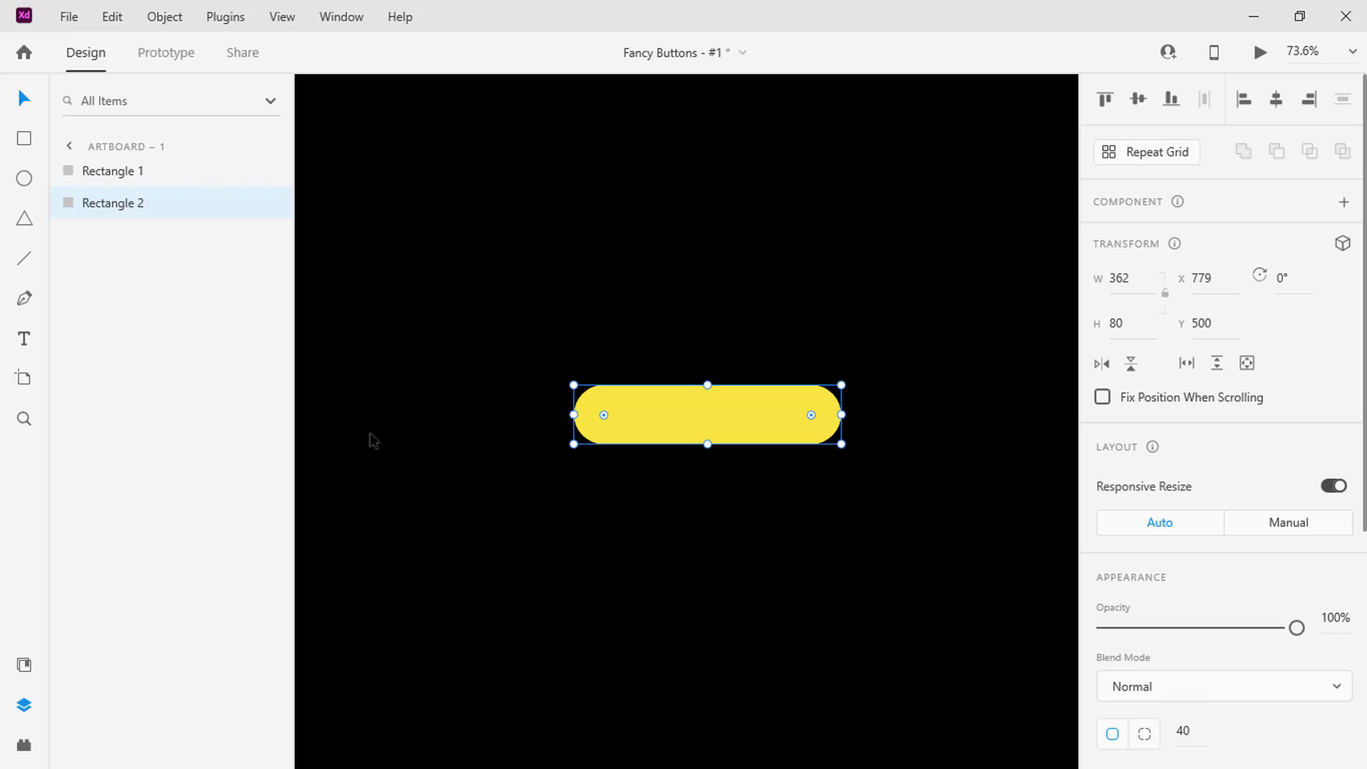
# Set Rectangle 2's opacity to 0% and check it by briefly hiding Rectangle 1
pyautogui.scroll(-2, 1132, 611)
pyautogui.scroll(-5, 1135, 611)
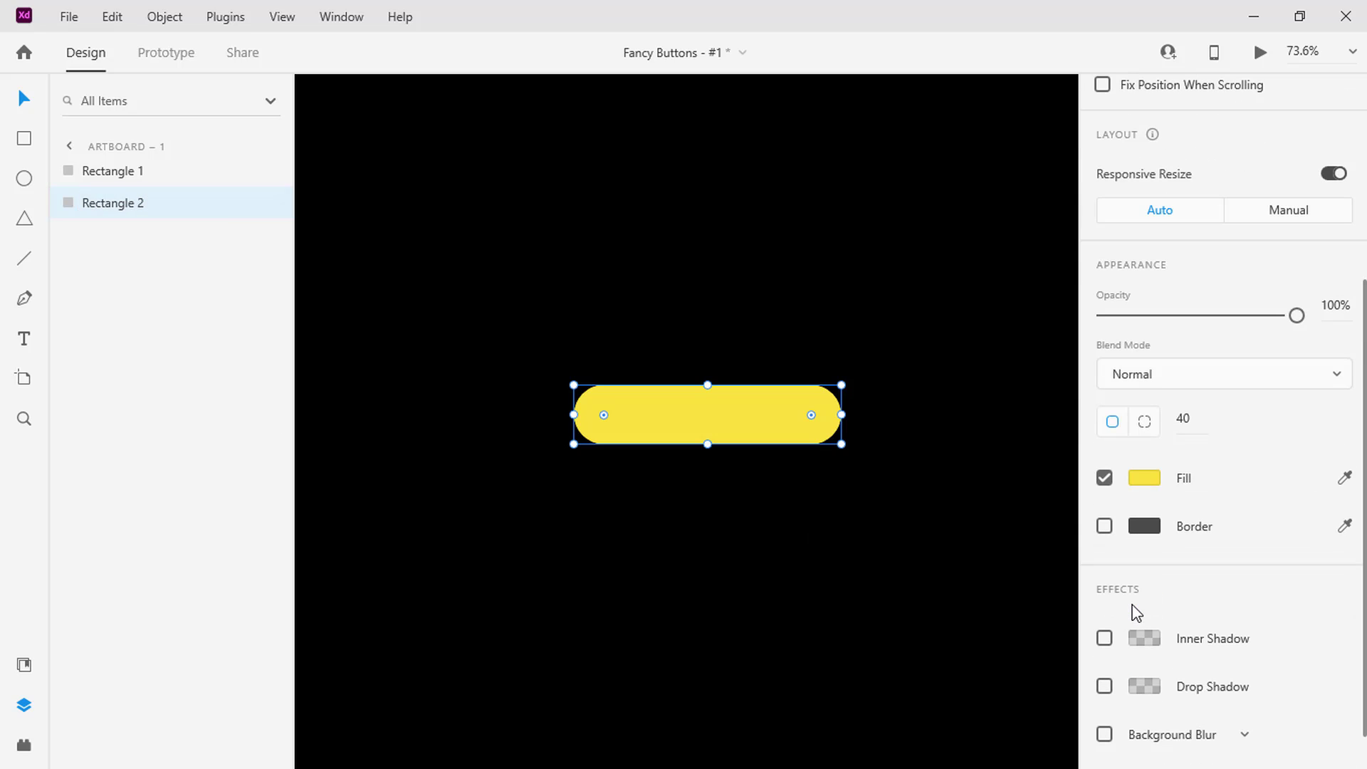
pyautogui.moveTo(1297, 316); pyautogui.dragTo(1105, 315)
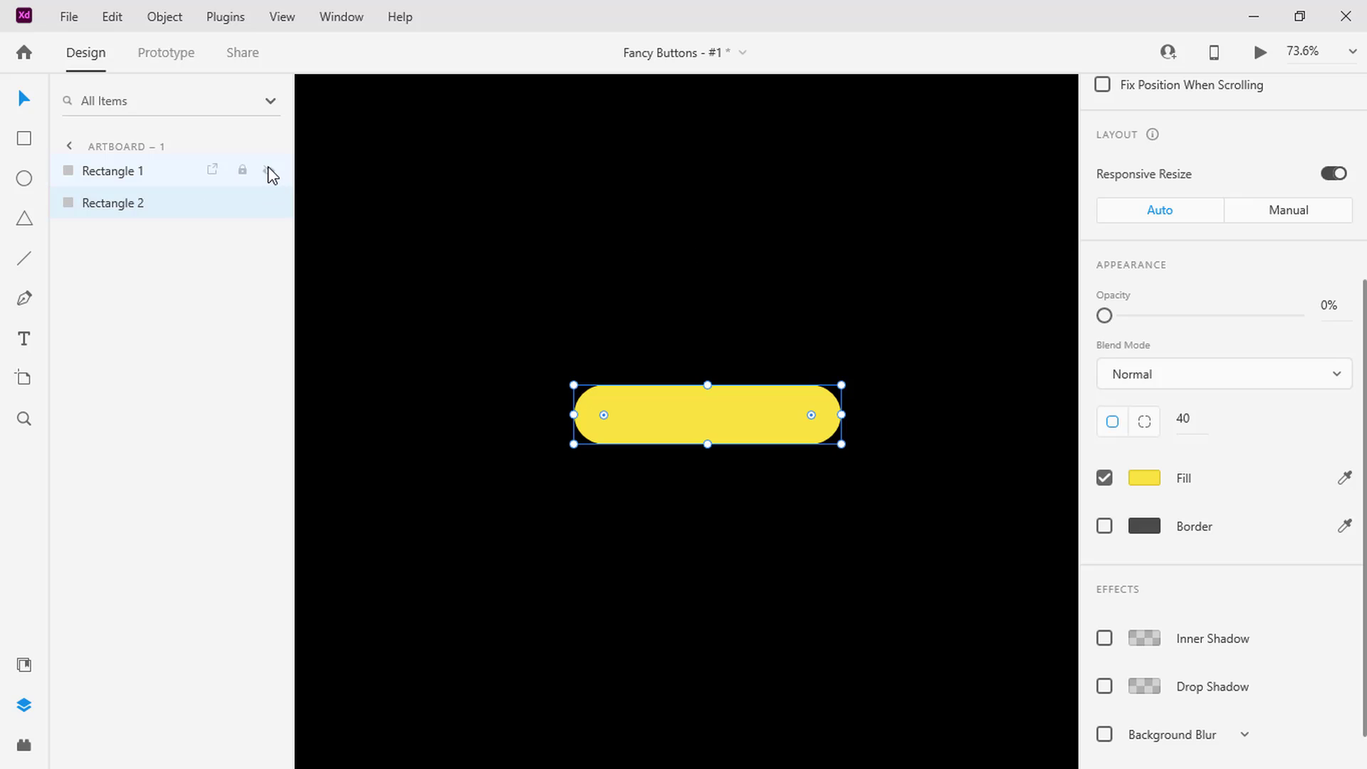
pyautogui.click(269, 171)
pyautogui.click(268, 171)
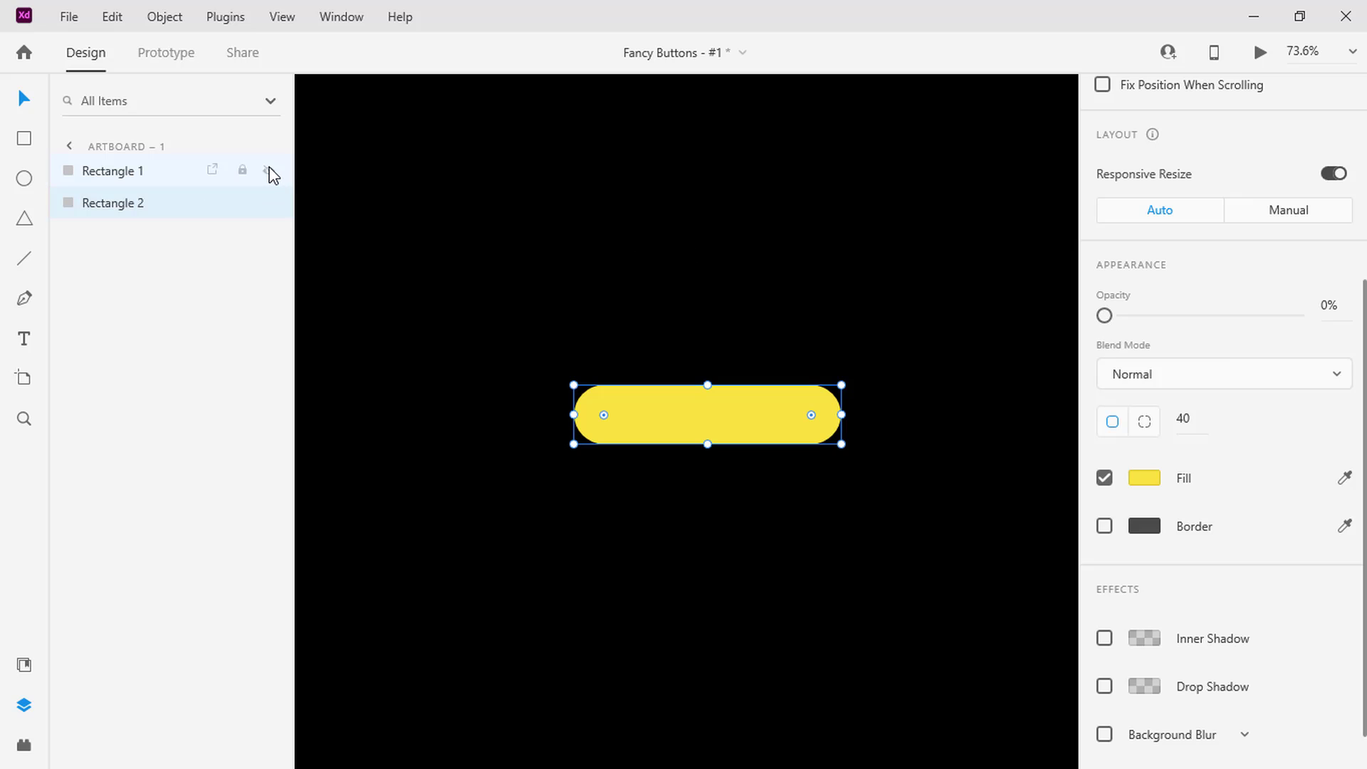
# Add the text "Hover Me" over the yellow button and centre it horizontally and vertically with both rectangles
pyautogui.click(26, 339)
pyautogui.click(670, 417)
pyautogui.write('Hover Me')
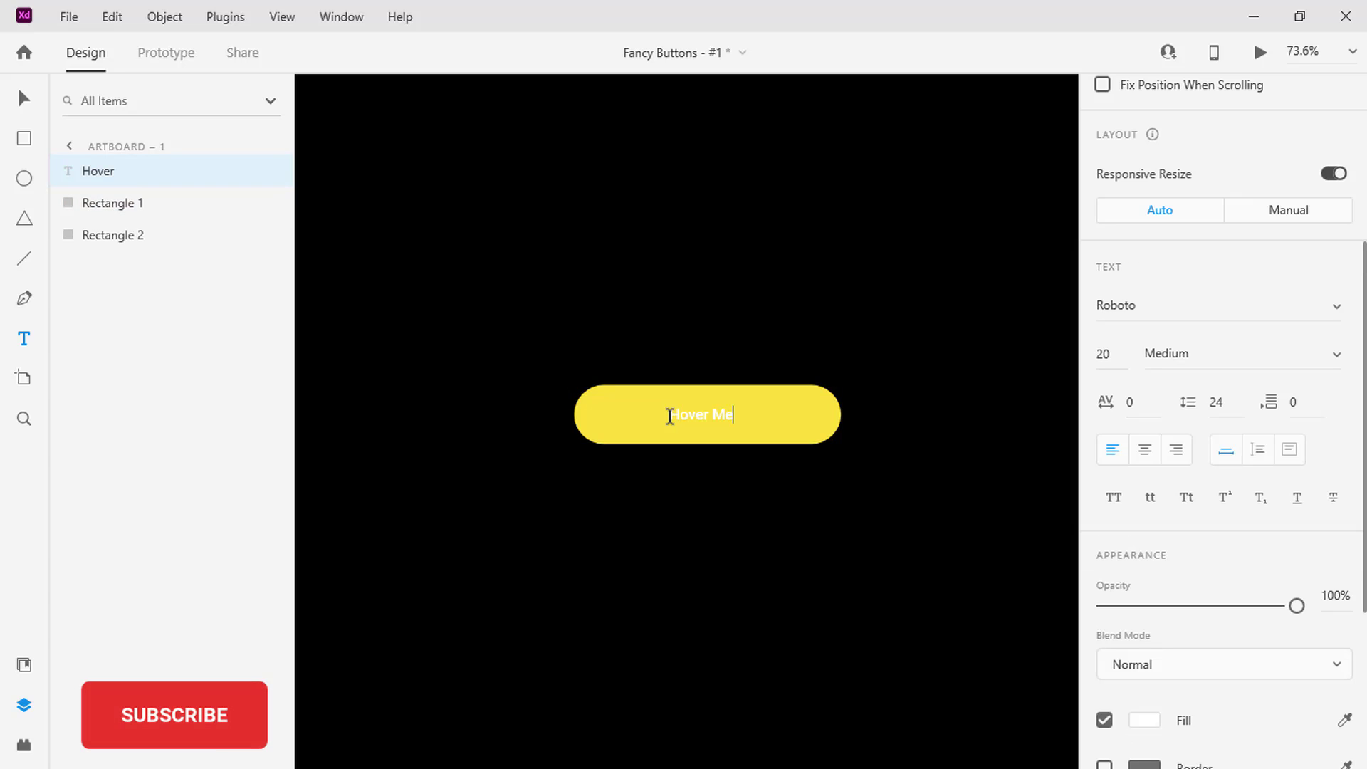
pyautogui.press('Escape')
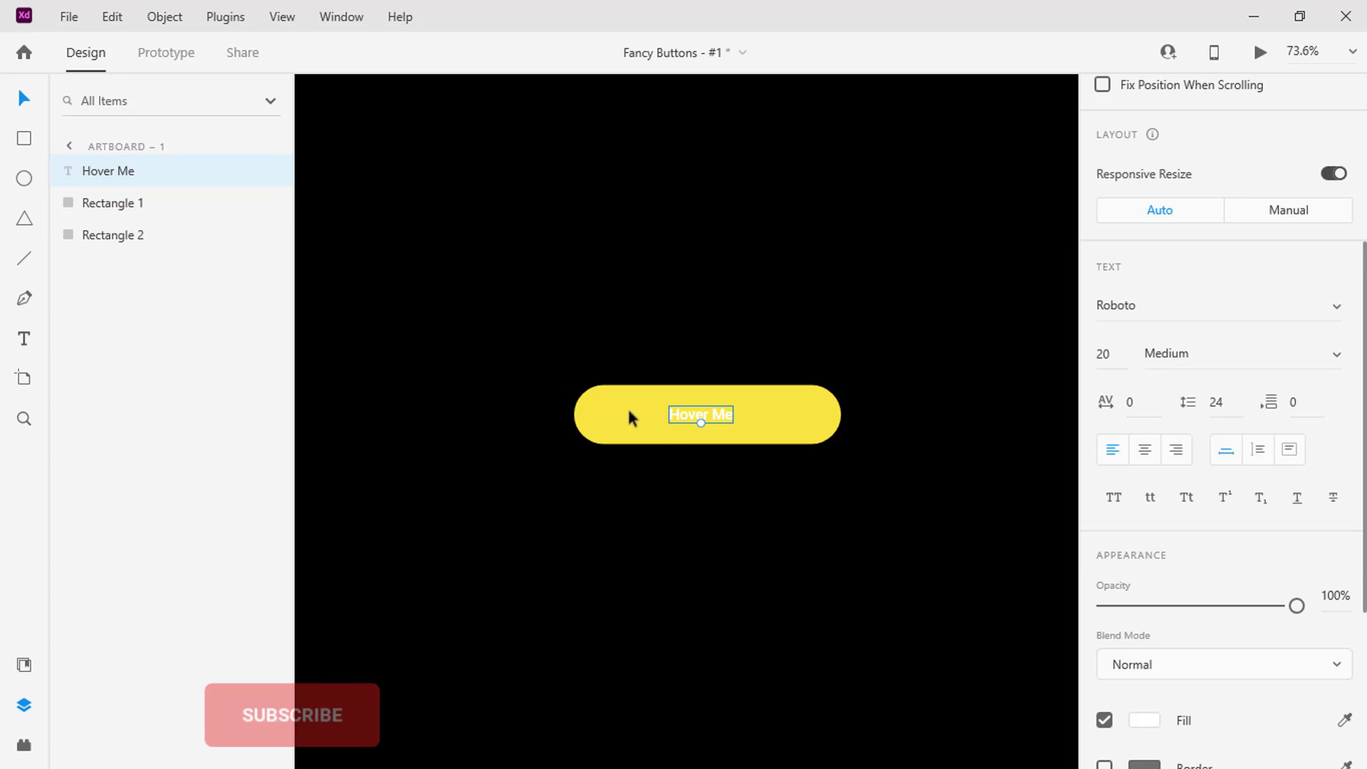
pyautogui.keyDown('shift'); pyautogui.click(162, 209); pyautogui.keyUp('shift')
pyautogui.keyDown('shift'); pyautogui.click(163, 237); pyautogui.keyUp('shift')
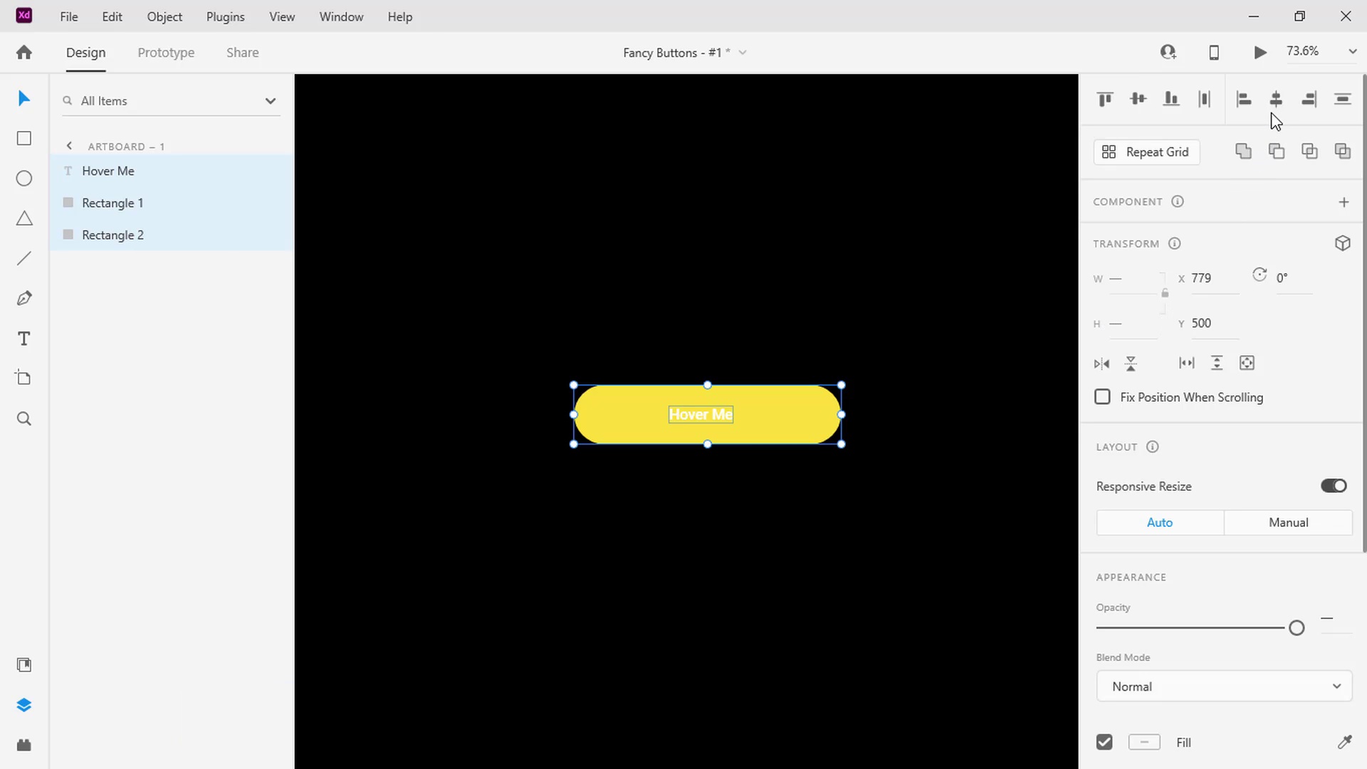
pyautogui.click(1276, 101)
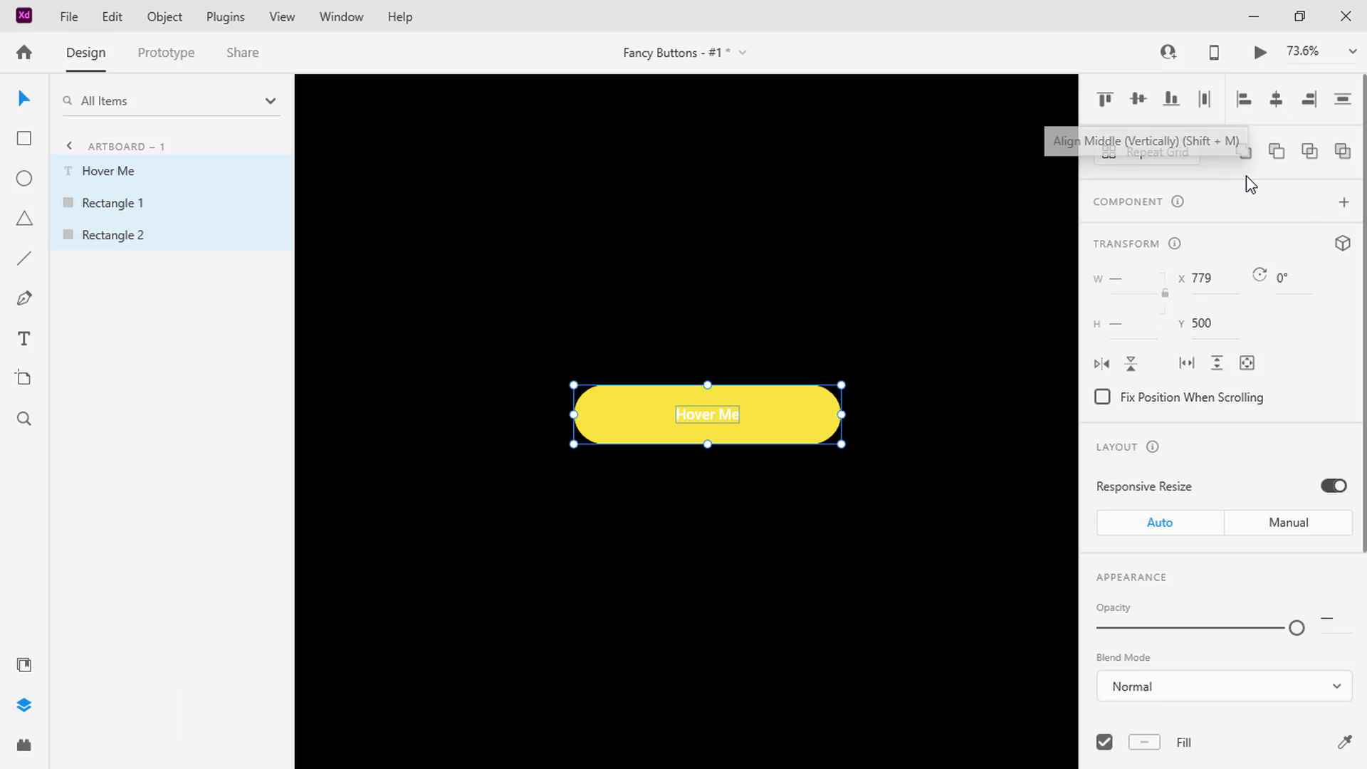
# Turn the text and both rectangles into a component and add a Hover State
pyautogui.click(1344, 205)
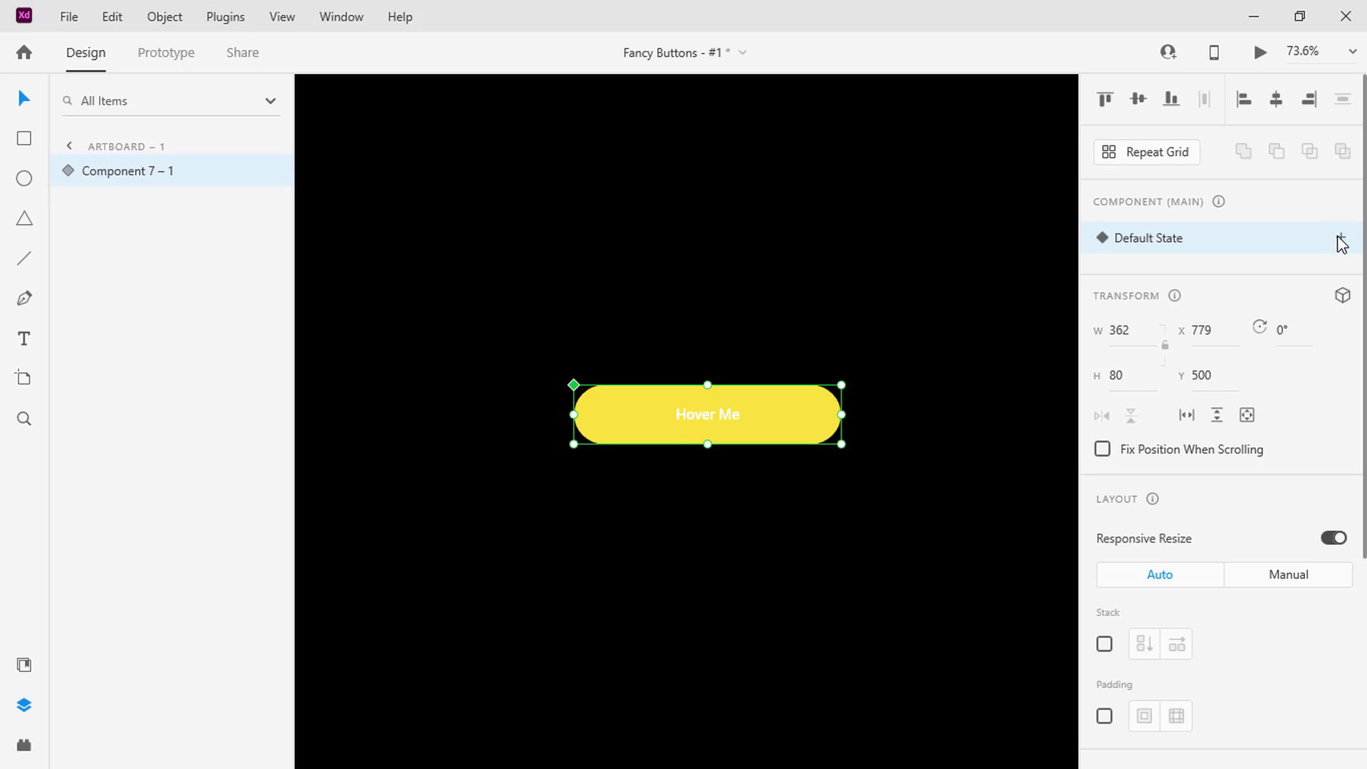
pyautogui.click(1341, 237)
pyautogui.click(1213, 282)
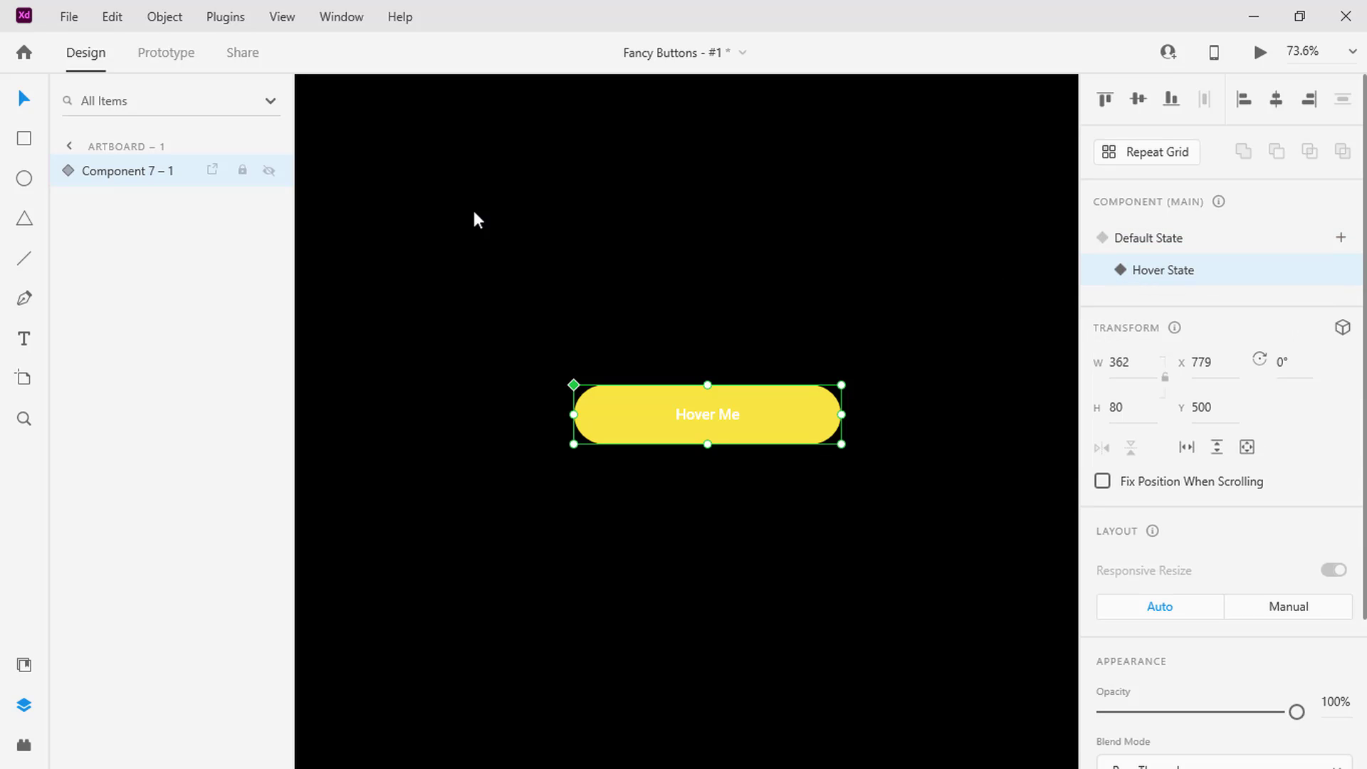
# In the Hover State, set the opacity of Rectangle 2 inside the component to 100%
pyautogui.click(71, 172)
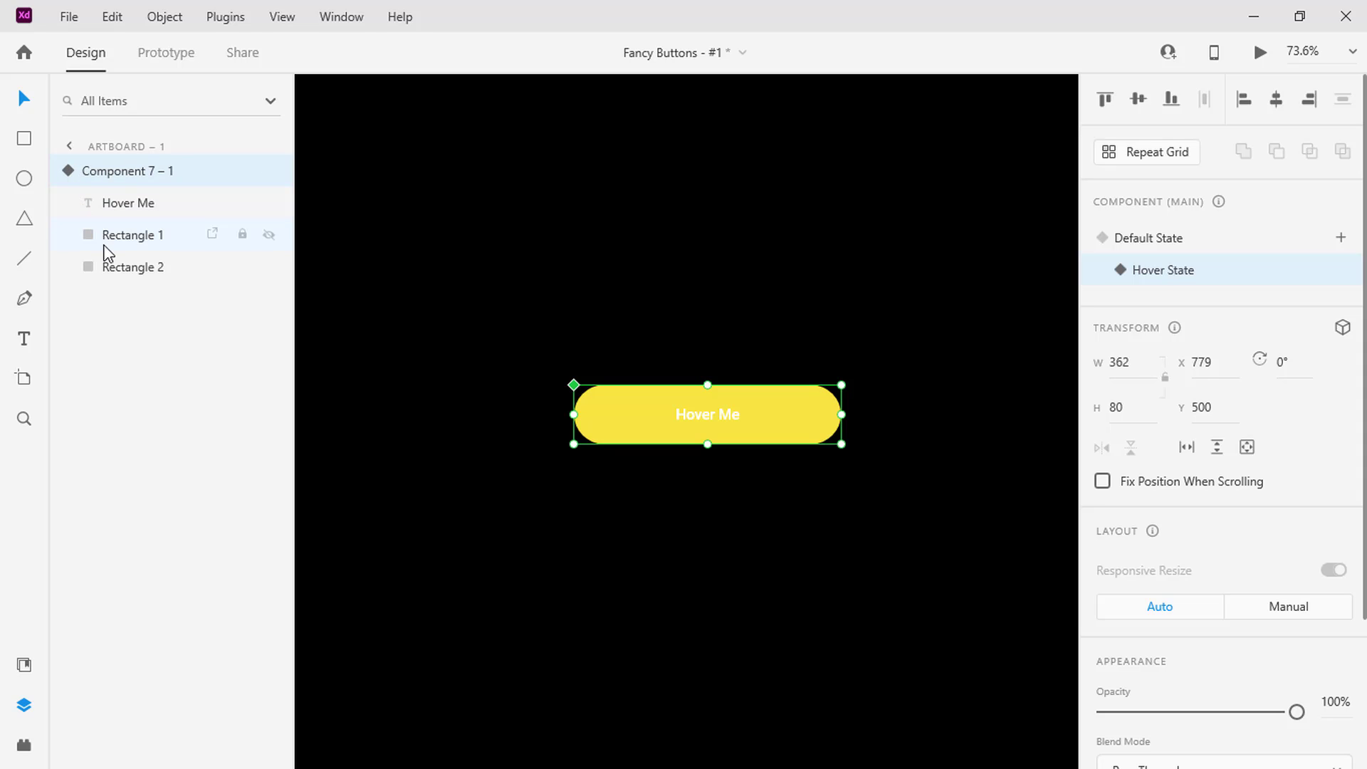
pyautogui.click(112, 269)
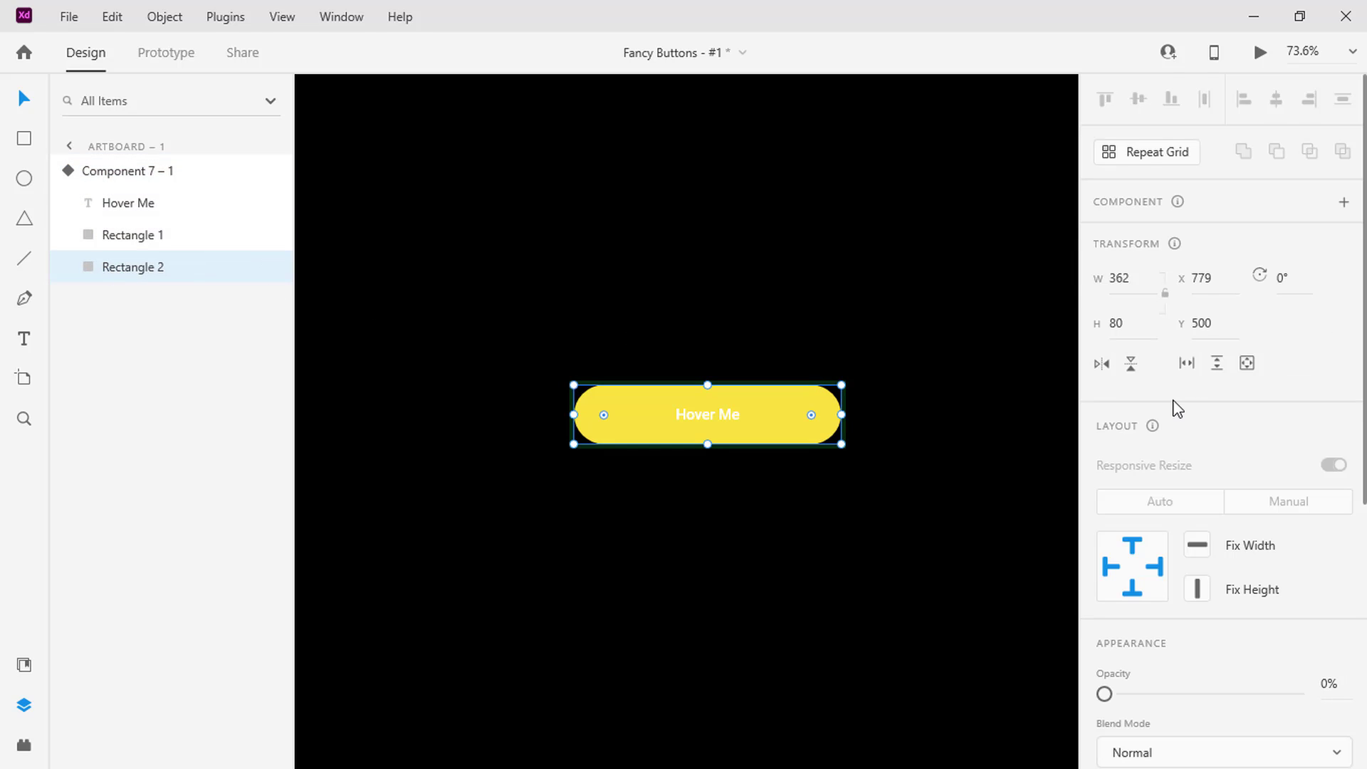
pyautogui.scroll(-3, 1174, 406)
pyautogui.moveTo(1114, 474); pyautogui.dragTo(1312, 506)
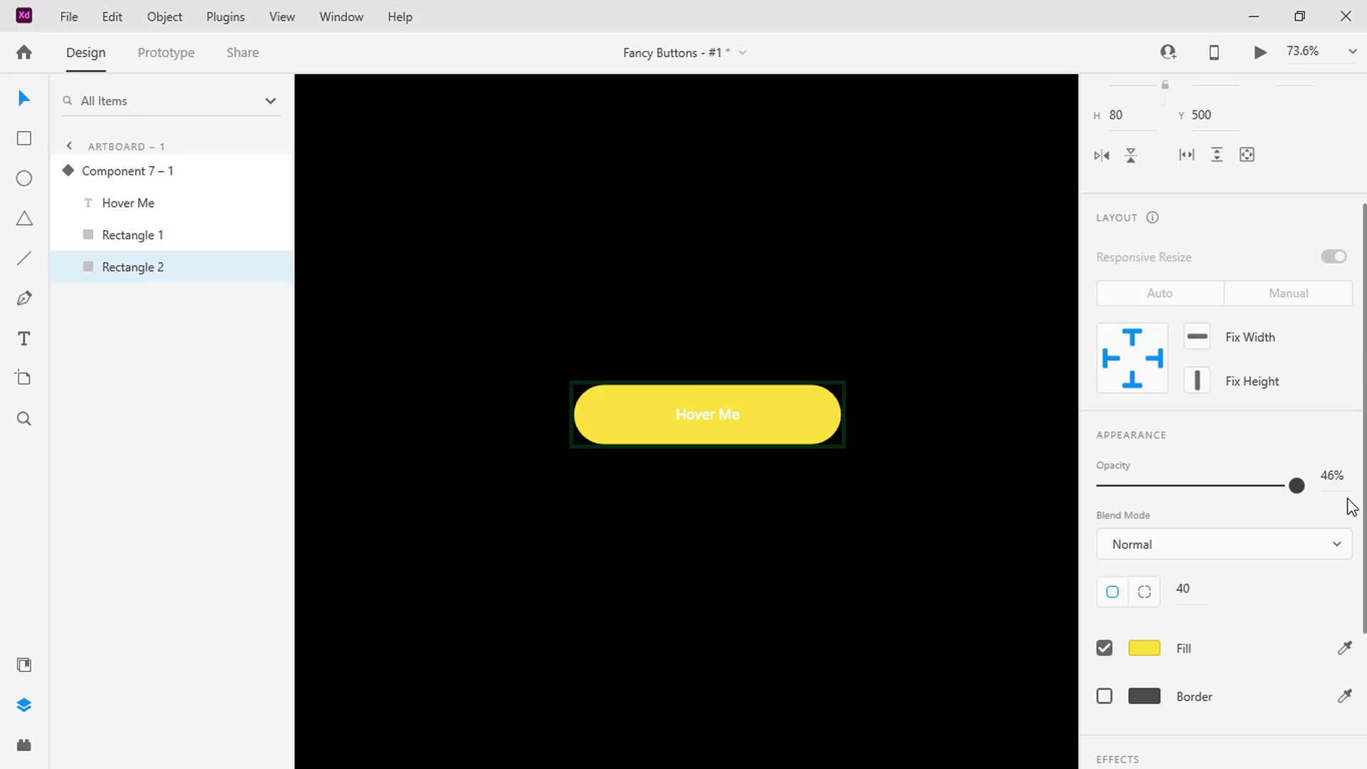
# Apply an Object Blur with an amount of 40 to Rectangle 2 in the Hover State
pyautogui.scroll(-3, 1334, 503)
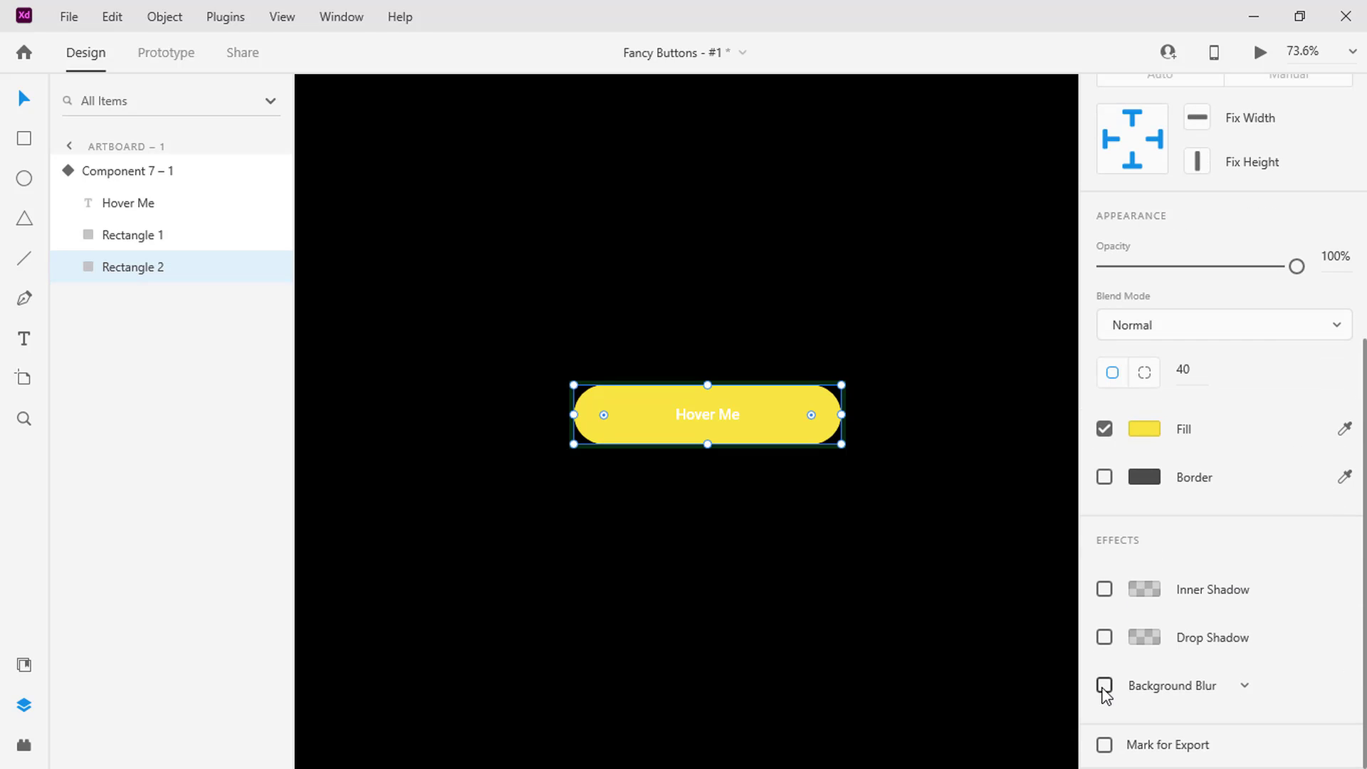
pyautogui.click(1248, 687)
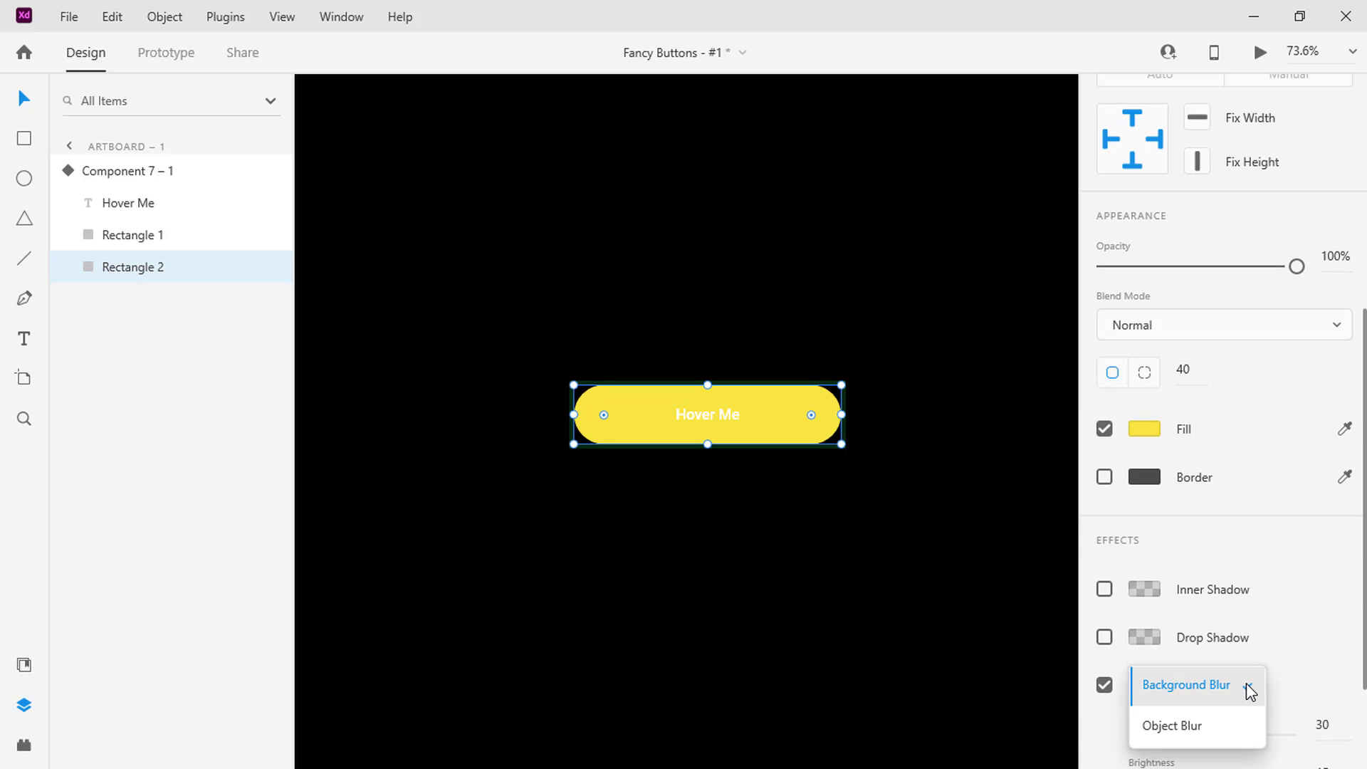
pyautogui.click(1224, 717)
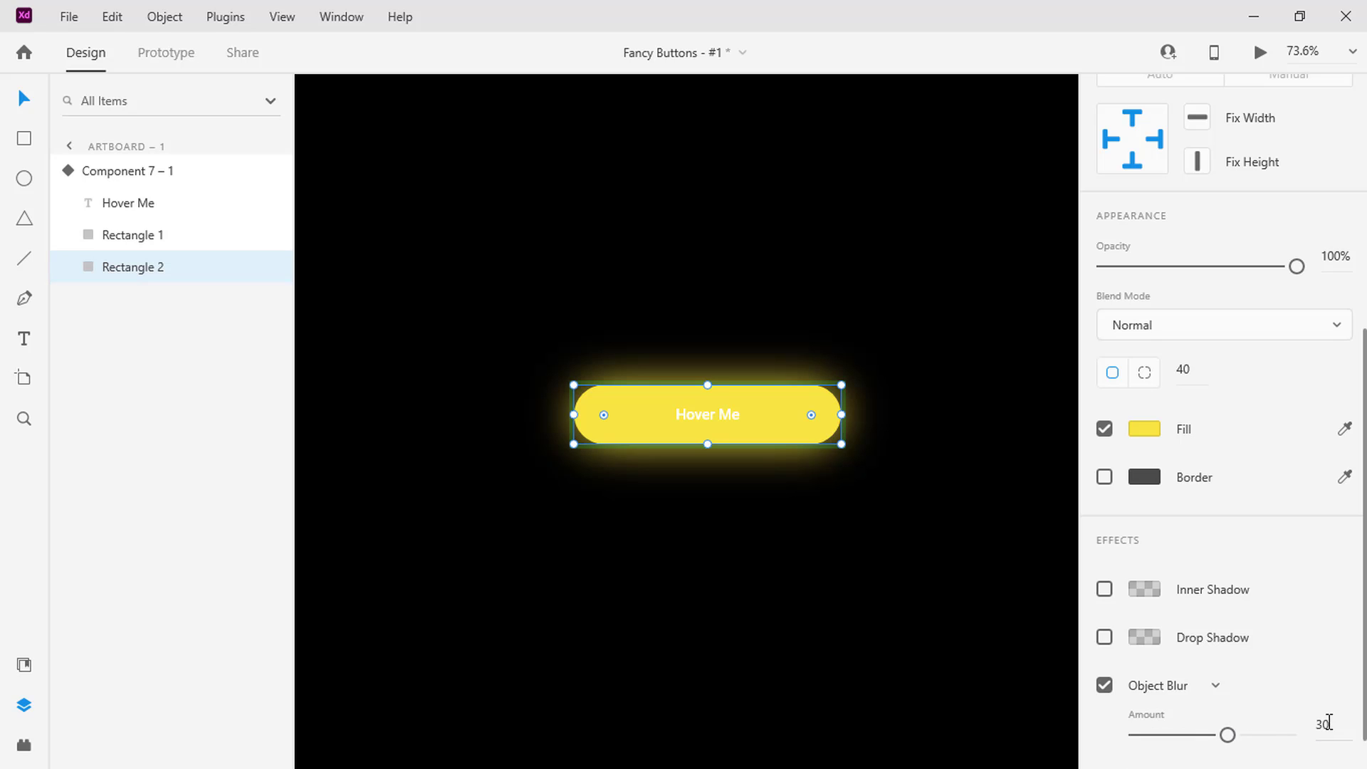
pyautogui.press('BackSpace')
pyautogui.press('BackSpace')
pyautogui.write('40')
pyautogui.press('Return')
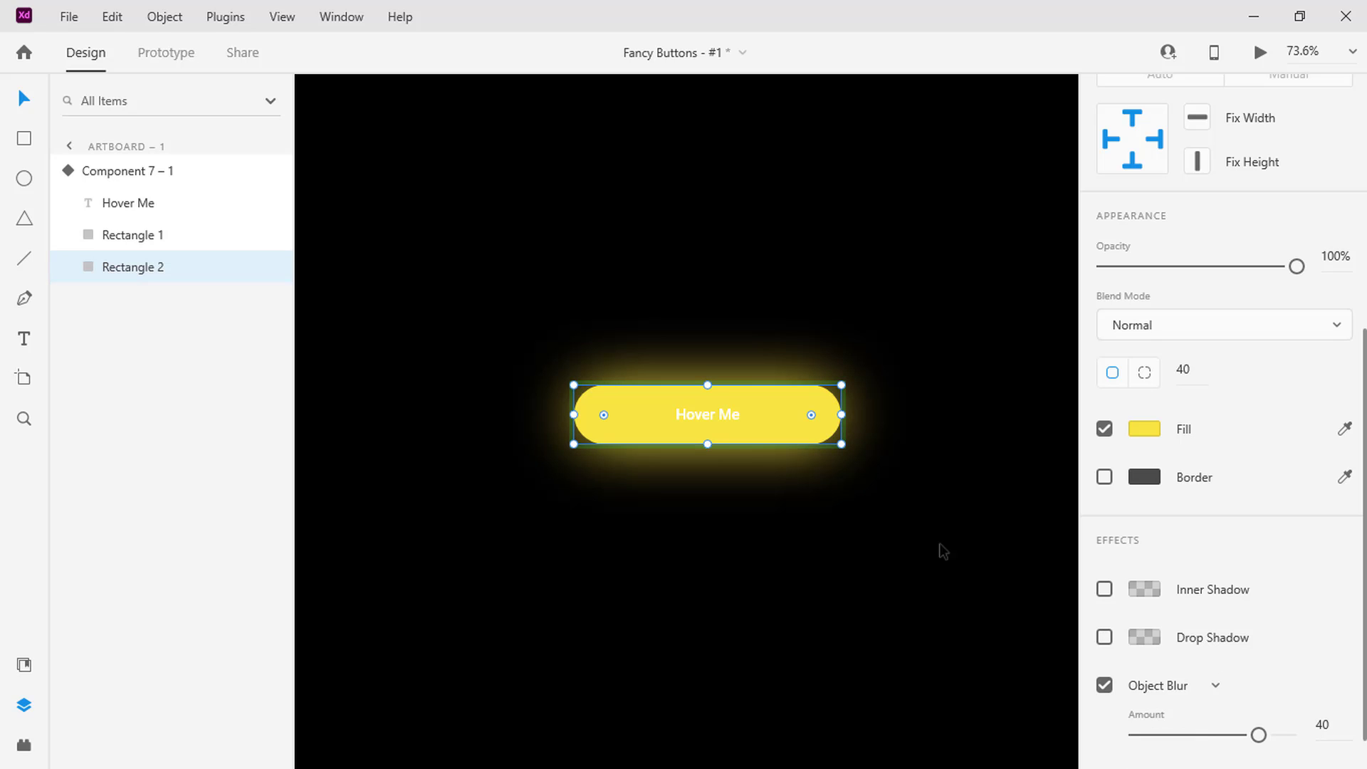
# Set the Default State's hover Auto-Animate duration to 0.4 s and preview the prototype
pyautogui.click(149, 177)
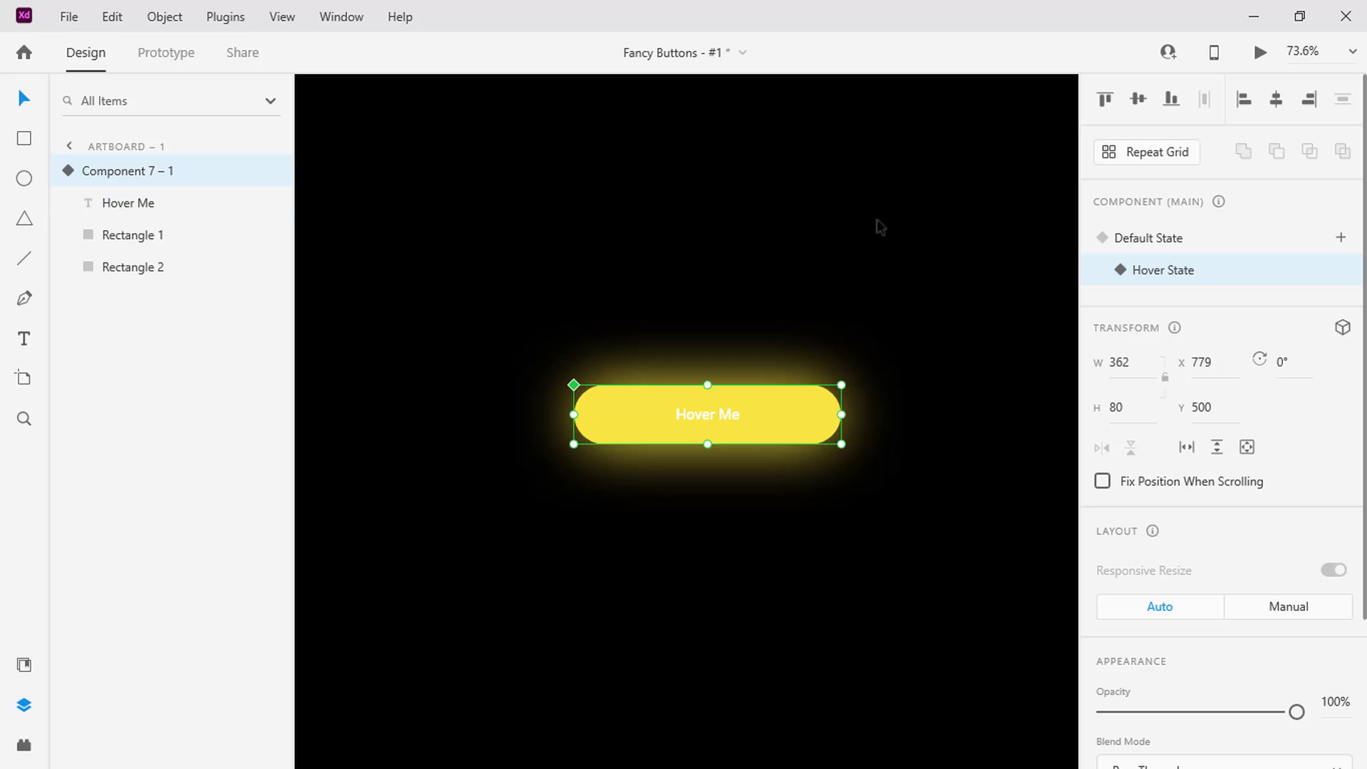
pyautogui.click(1149, 242)
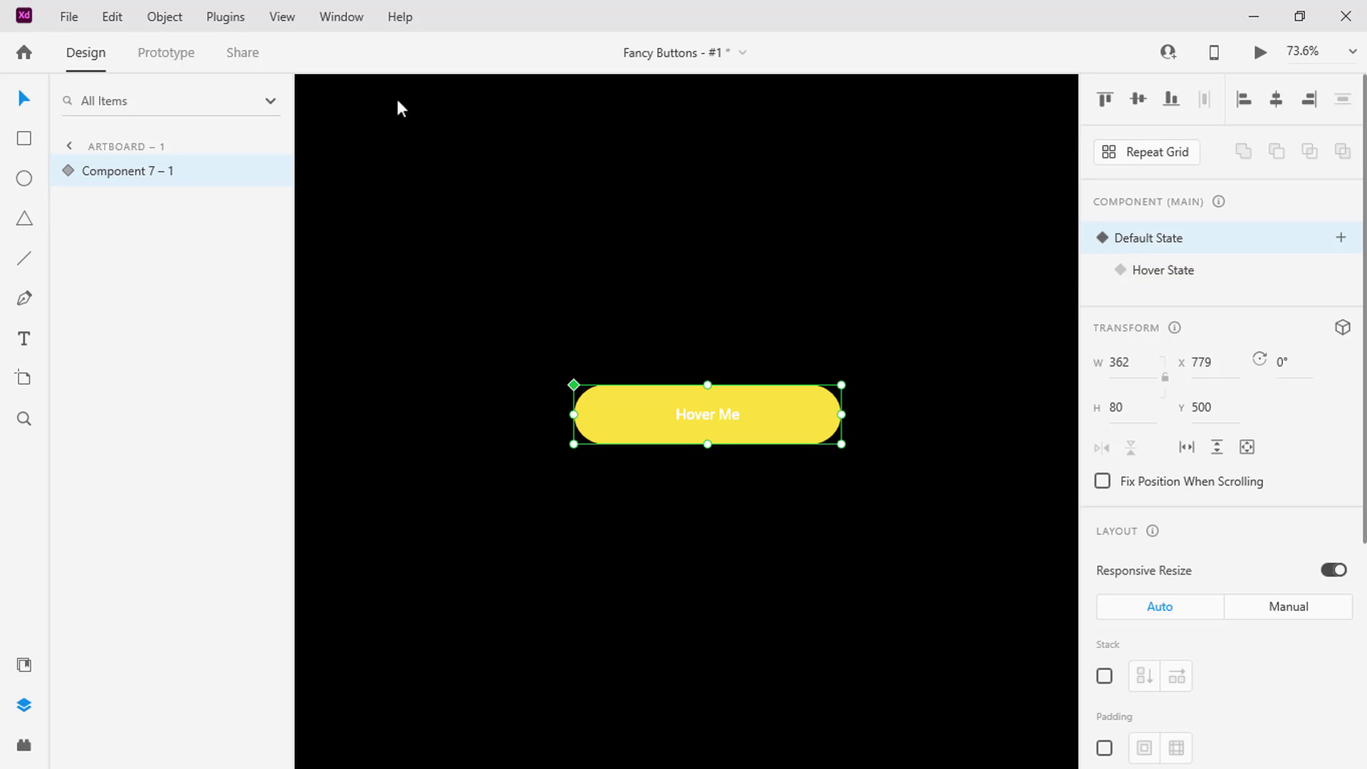
pyautogui.click(182, 58)
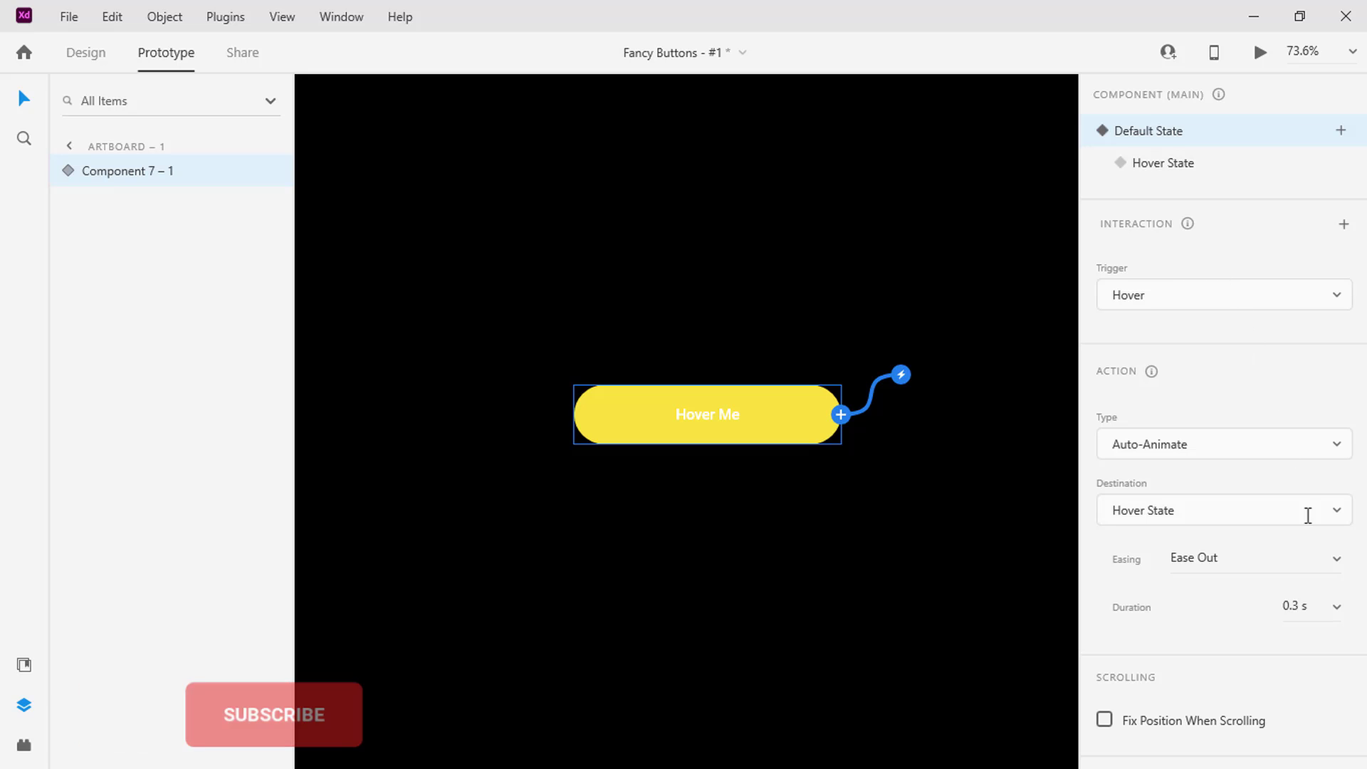
pyautogui.click(1337, 611)
pyautogui.click(1327, 569)
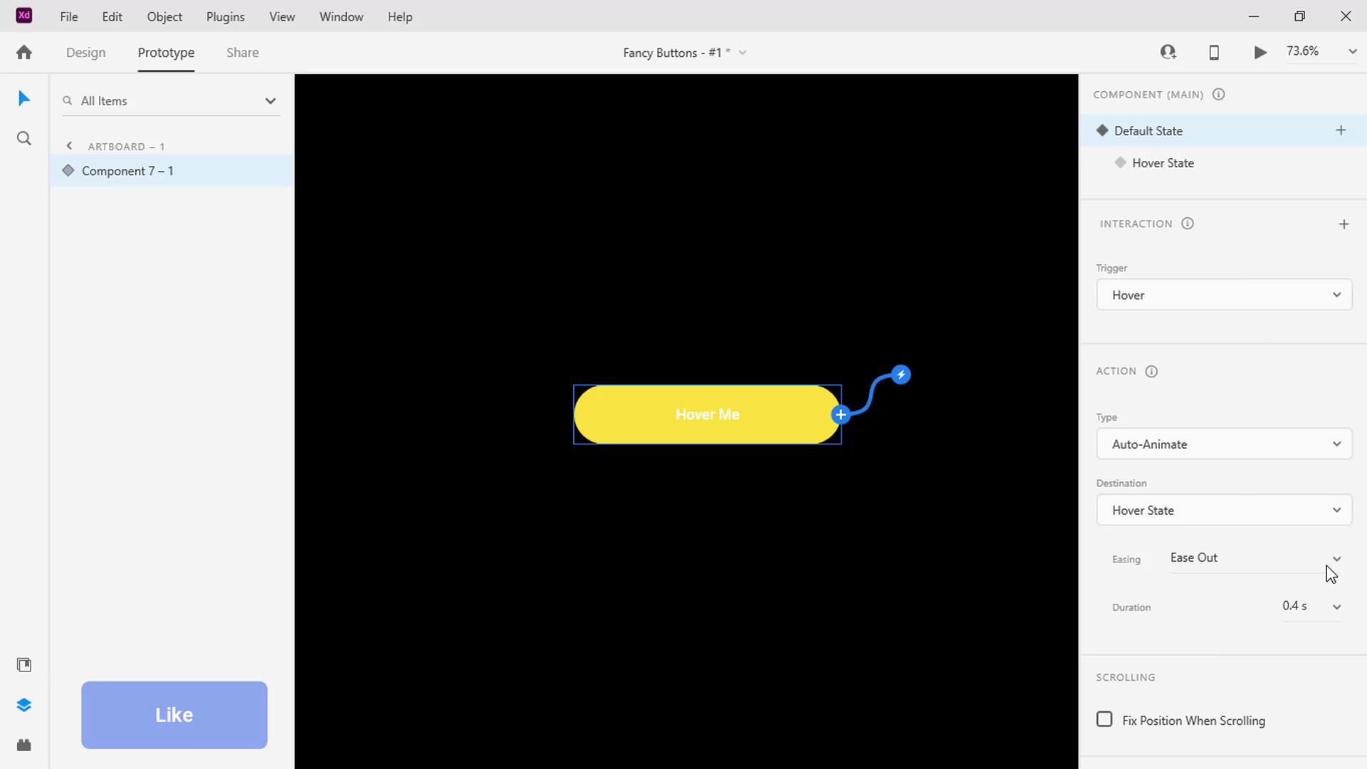
pyautogui.click(1260, 52)
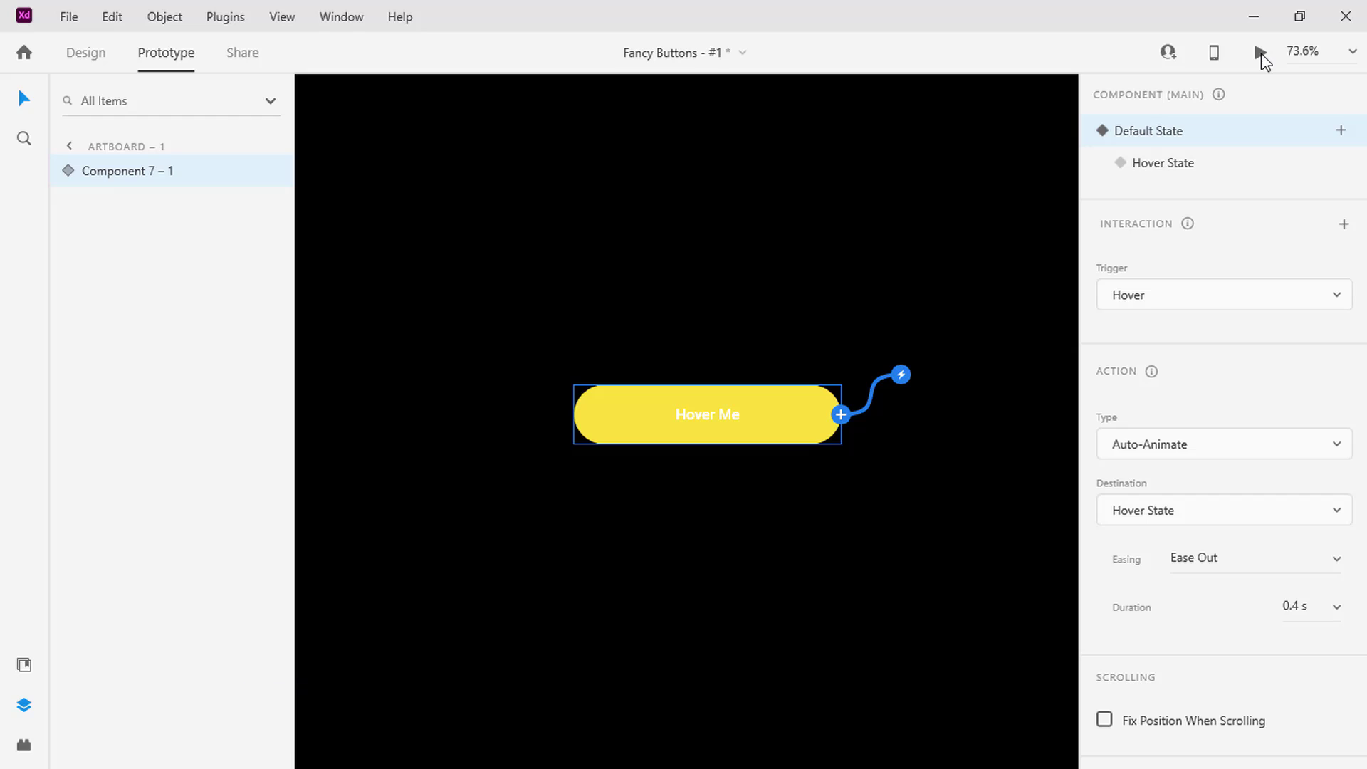